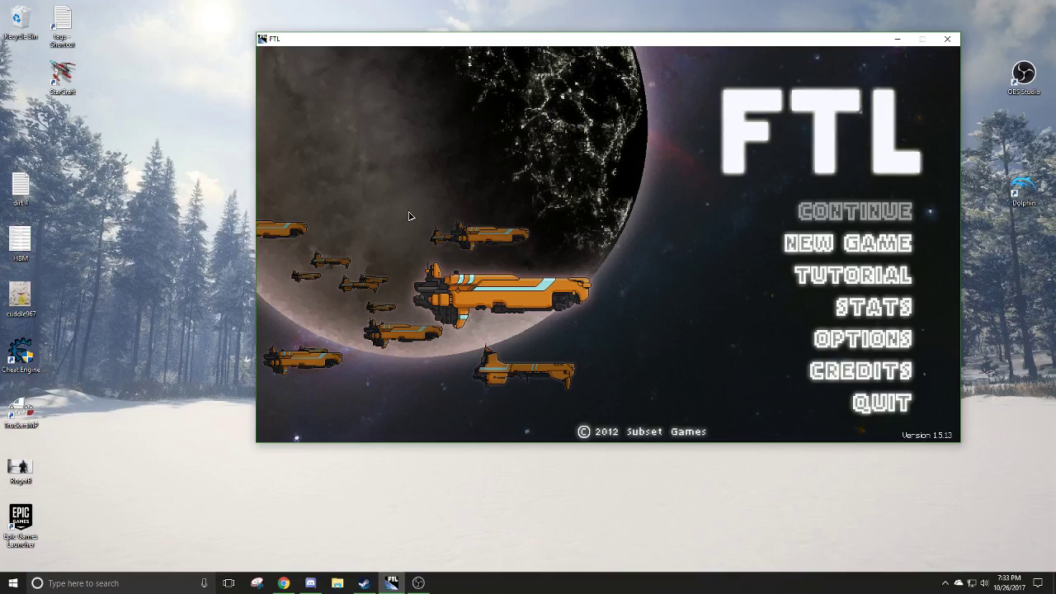
- Slide FTL's Music Volume to the minimum in Options, then close back to the main menu
{"action": "left_click", "coordinate": [863, 340]}
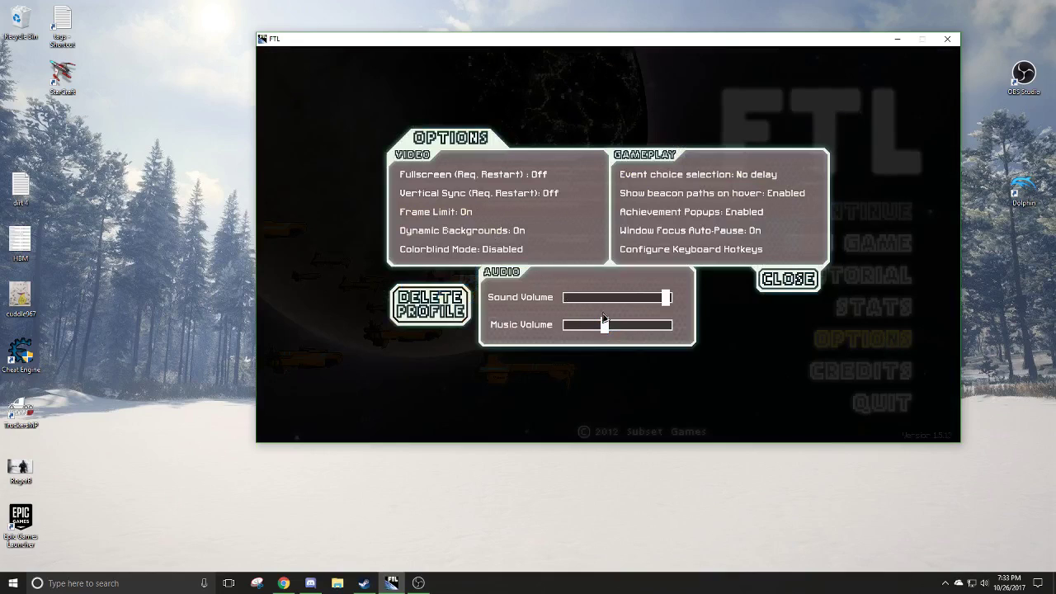
{"action": "left_click_drag", "start_coordinate": [606, 326], "coordinate": [567, 326]}
{"action": "left_click", "coordinate": [774, 285]}
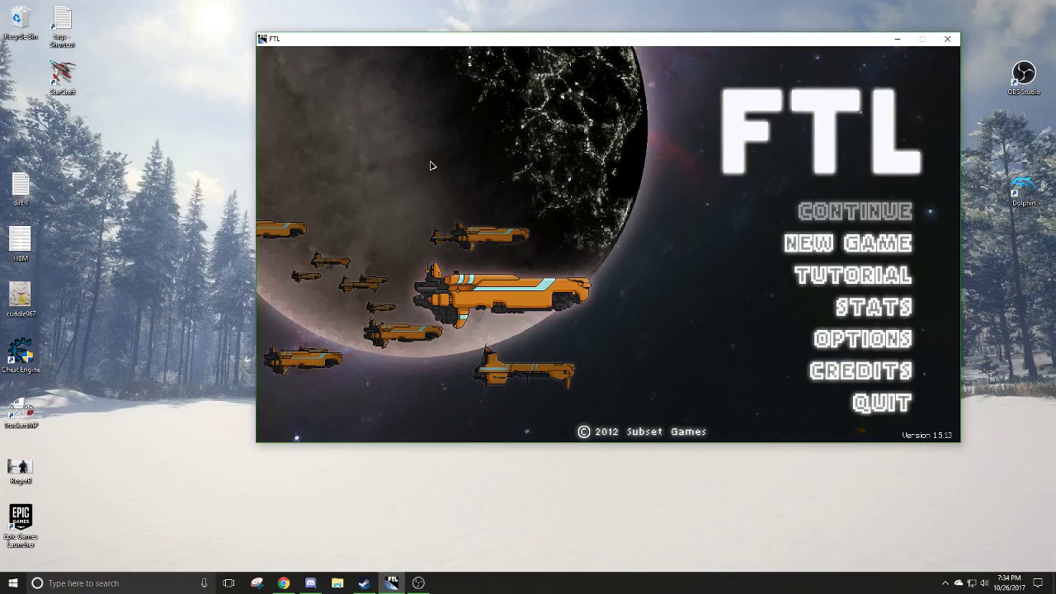
- Launch Cheat Engine 6.7, attach it to FTLGame.exe, and move its window left
{"action": "double_click", "coordinate": [21, 353]}
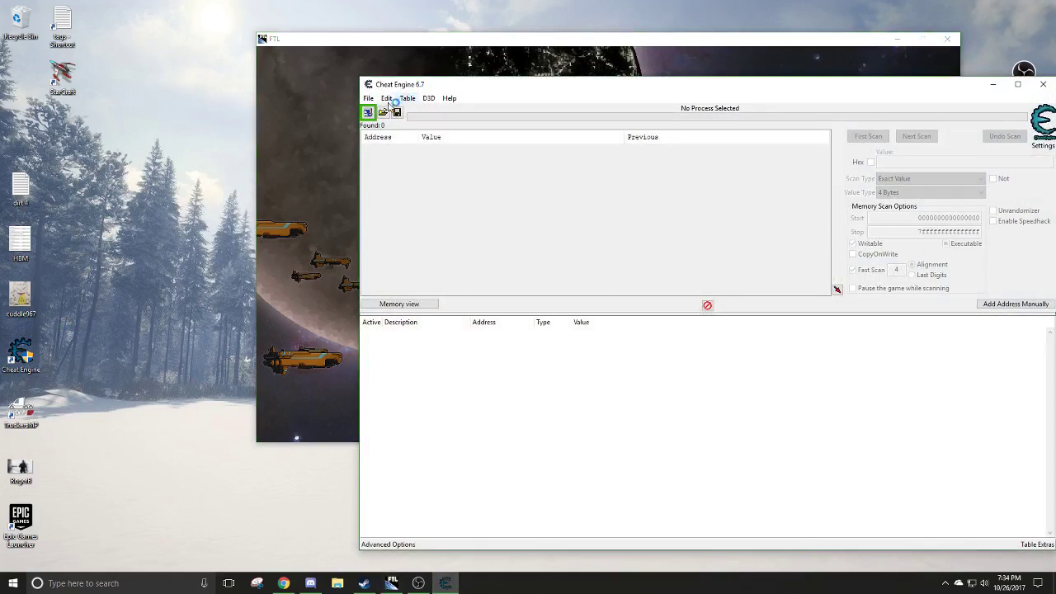
{"action": "left_click", "coordinate": [368, 112]}
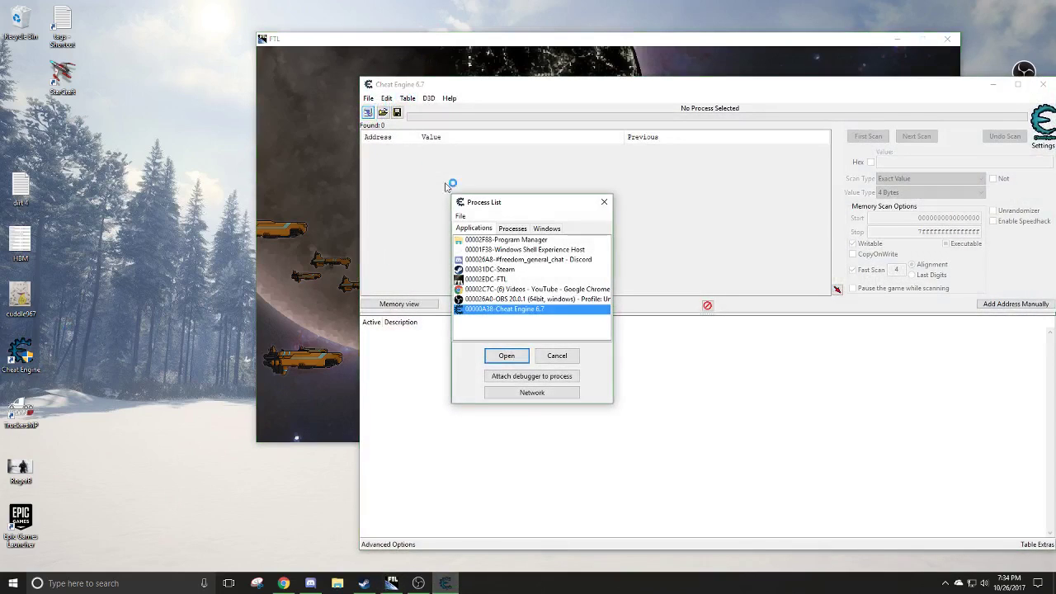
{"action": "left_click", "coordinate": [502, 280]}
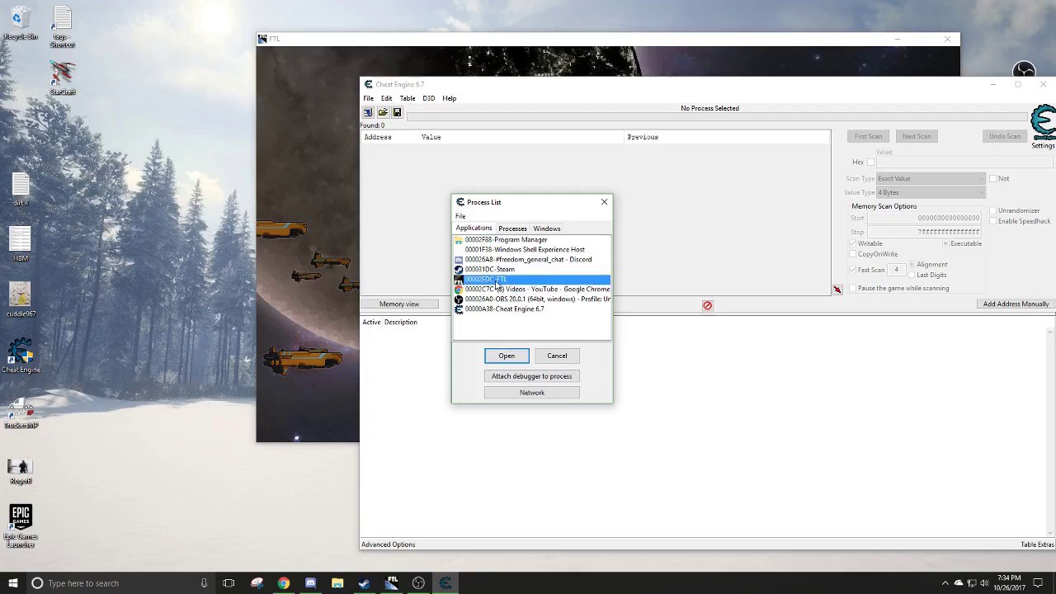
{"action": "left_click", "coordinate": [507, 356]}
{"action": "left_click_drag", "start_coordinate": [810, 89], "coordinate": [474, 73]}
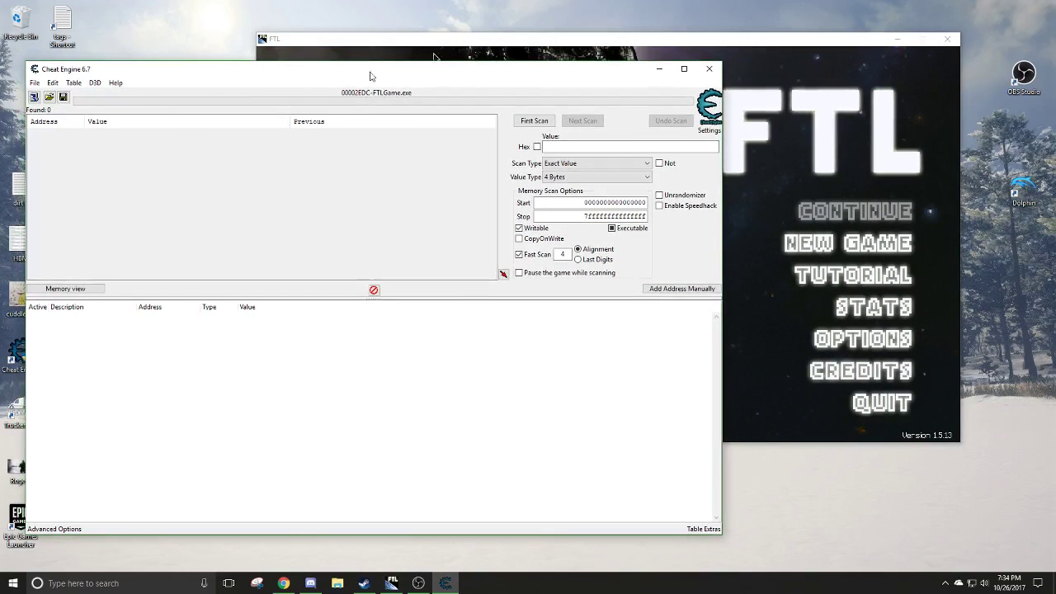
- Start a new run as the Mantis Cruiser 'The Gila Monster' and dismiss the intro event
{"action": "left_click", "coordinate": [848, 243]}
{"action": "left_click", "coordinate": [847, 243]}
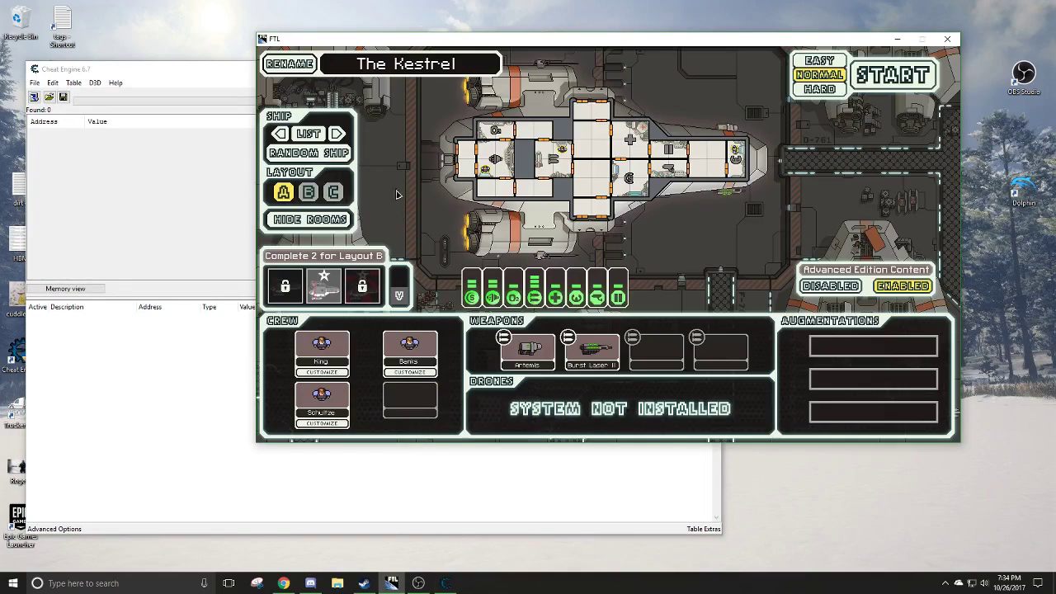
{"action": "left_click", "coordinate": [308, 134]}
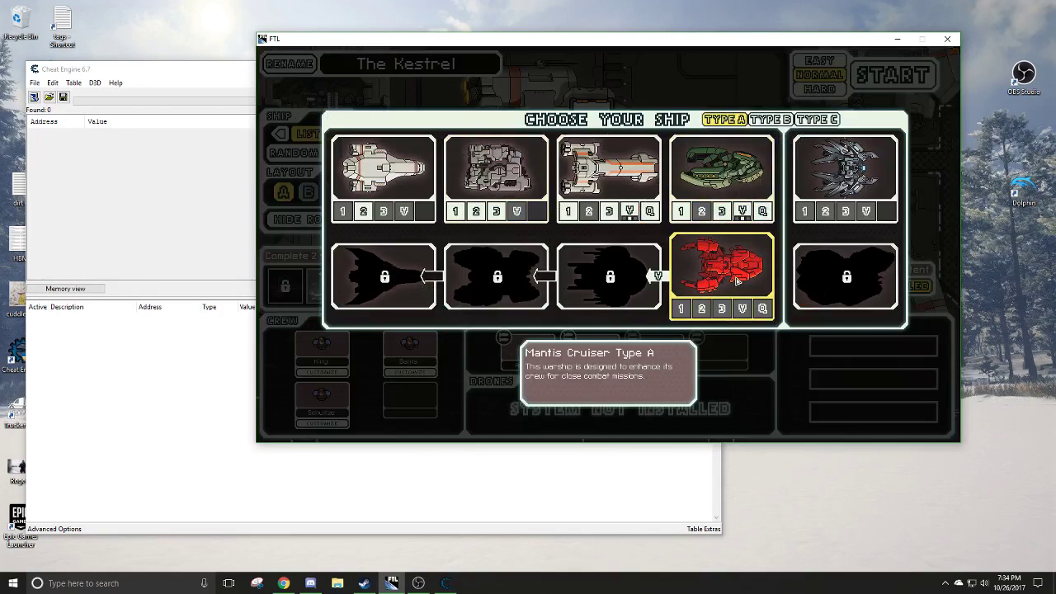
{"action": "left_click", "coordinate": [709, 280]}
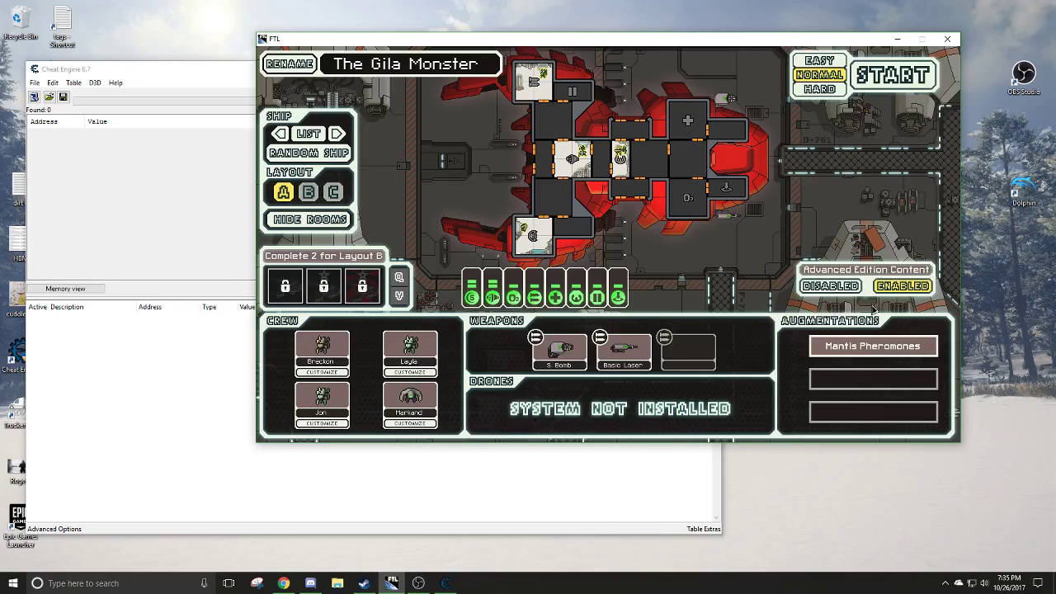
{"action": "left_click", "coordinate": [874, 69]}
{"action": "key", "text": "1"}
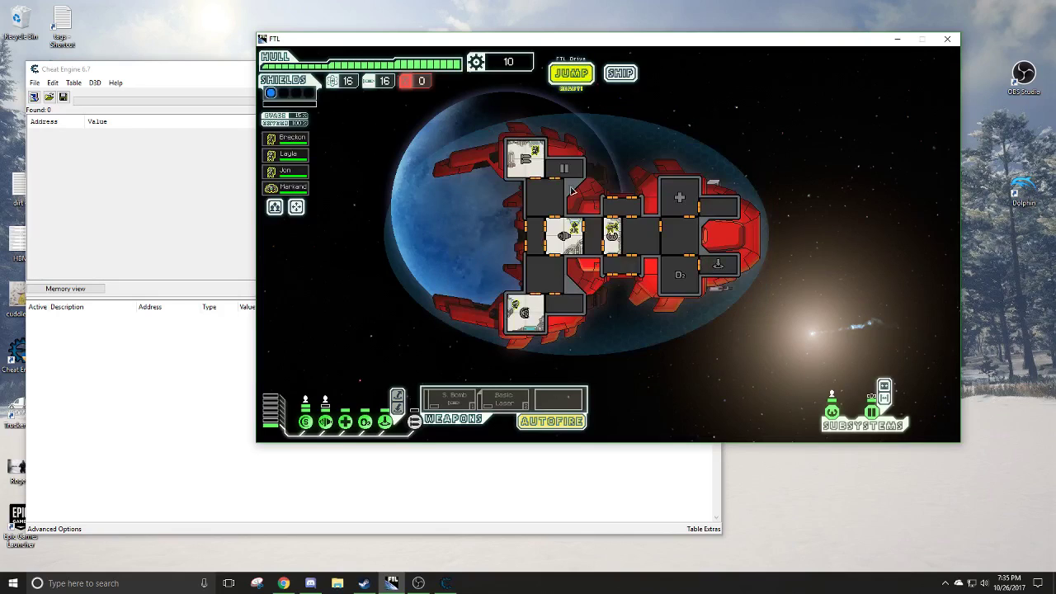
{"action": "left_click_drag", "start_coordinate": [496, 43], "coordinate": [566, 73]}
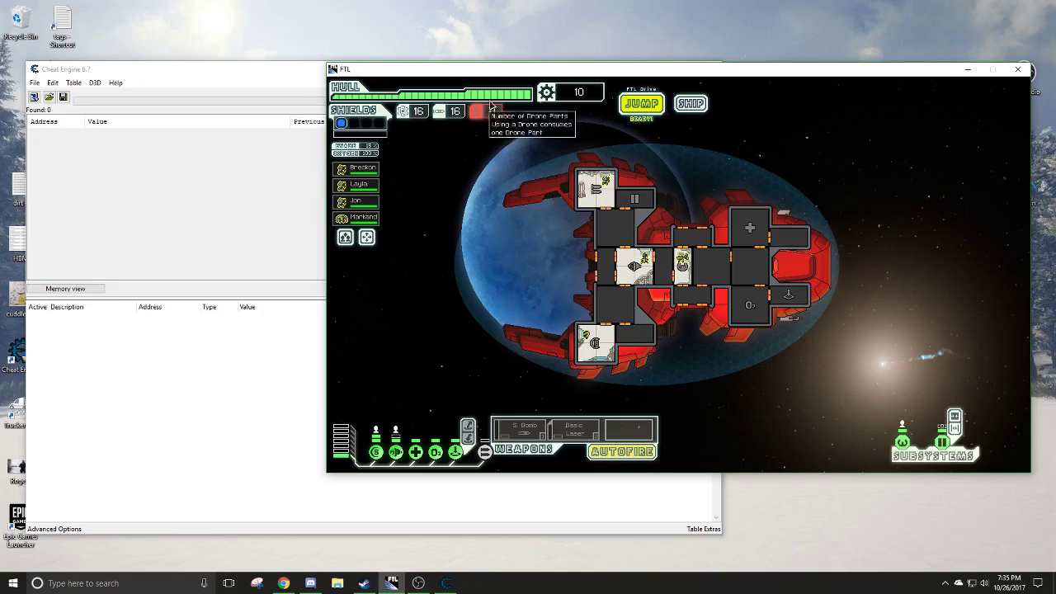
{"action": "key", "text": "alt+Tab"}
- Run a first Cheat Engine memory scan for the fuel value 16
{"action": "key", "text": "alt+Tab"}
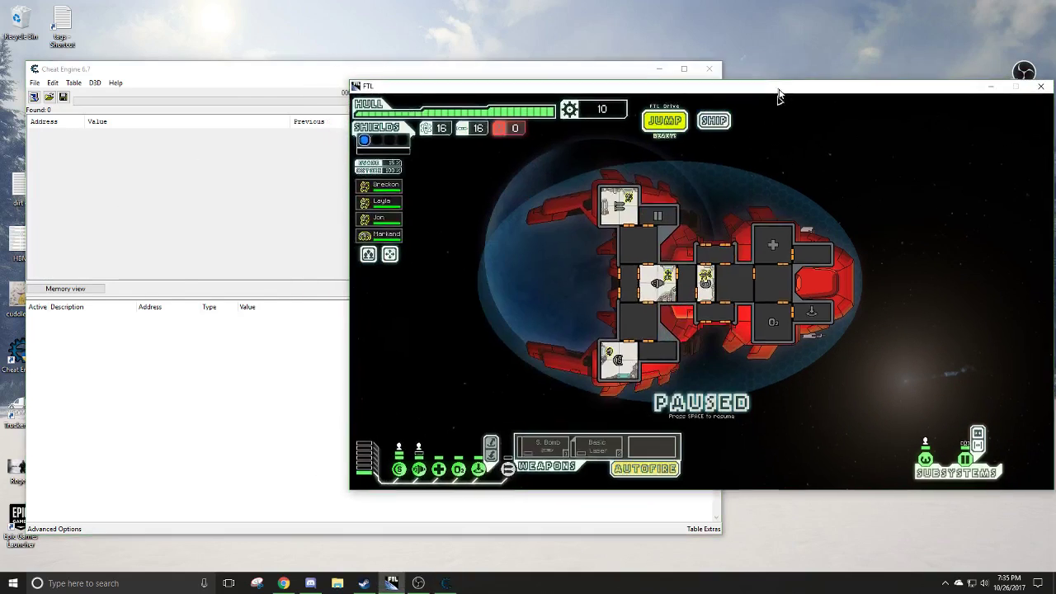
{"action": "key", "text": "alt+Tab"}
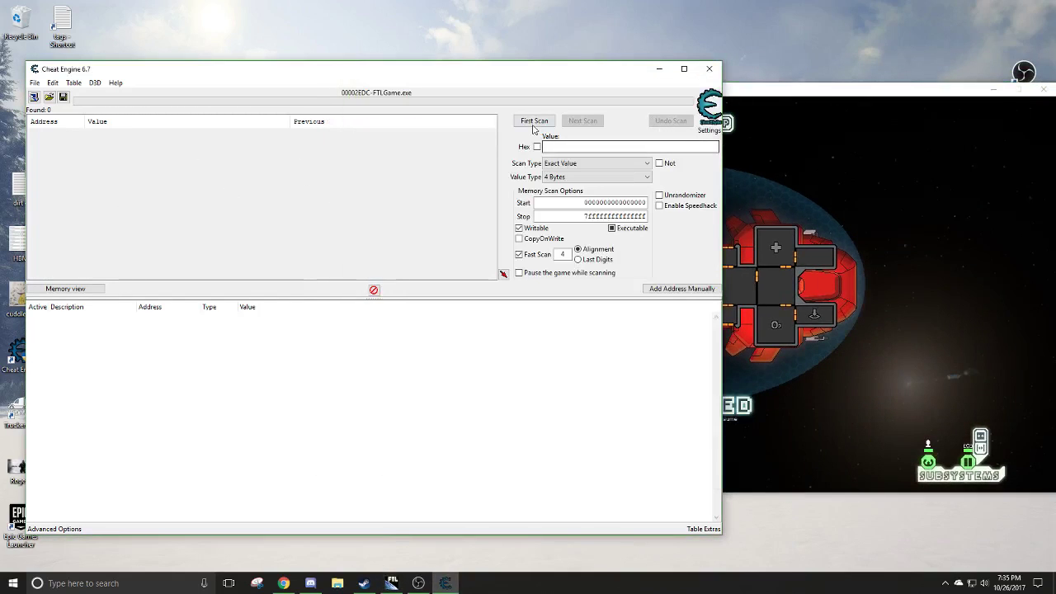
{"action": "left_click", "coordinate": [534, 121]}
{"action": "left_click", "coordinate": [601, 290]}
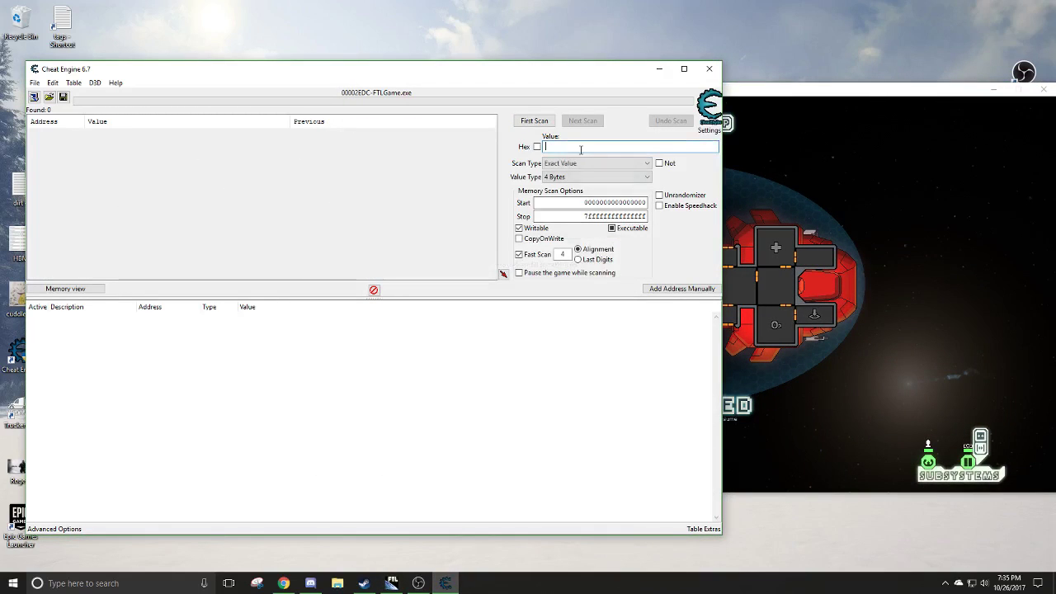
{"action": "type", "text": "16"}
{"action": "left_click", "coordinate": [535, 122]}
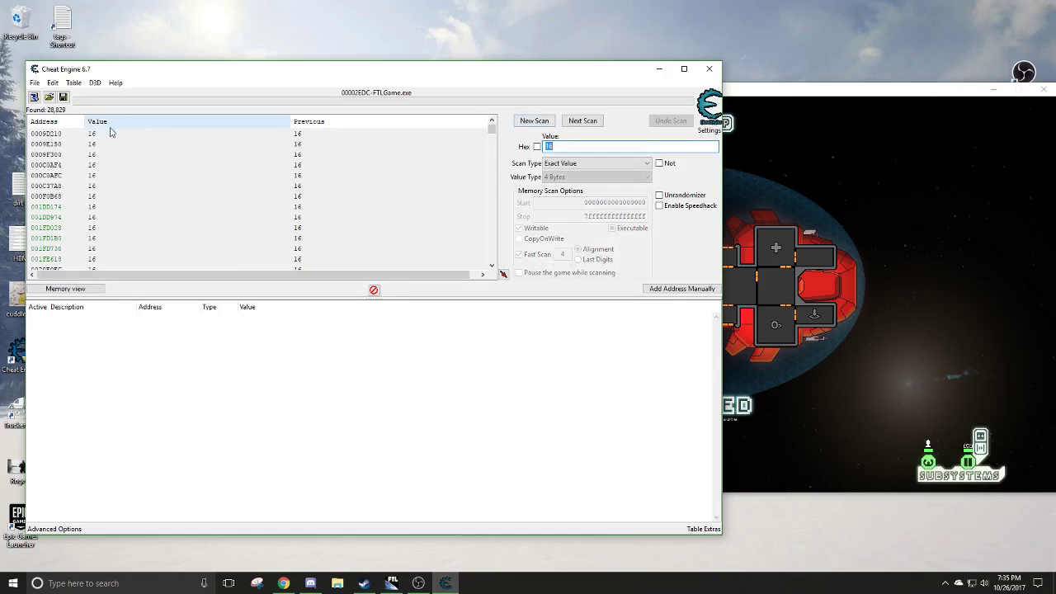
{"action": "scroll", "coordinate": [294, 217], "scroll_direction": "down", "scroll_amount": 10}
- In FTL, jump to a nearby beacon to spend one fuel and enter the store
{"action": "key", "text": "alt+Tab"}
{"action": "left_click", "coordinate": [669, 123]}
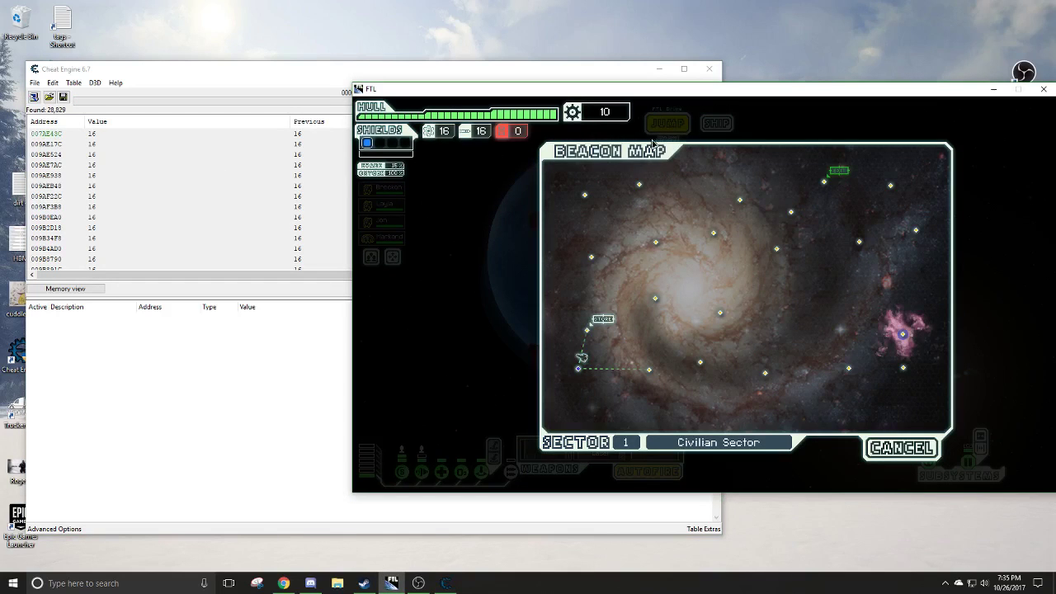
{"action": "left_click", "coordinate": [577, 356]}
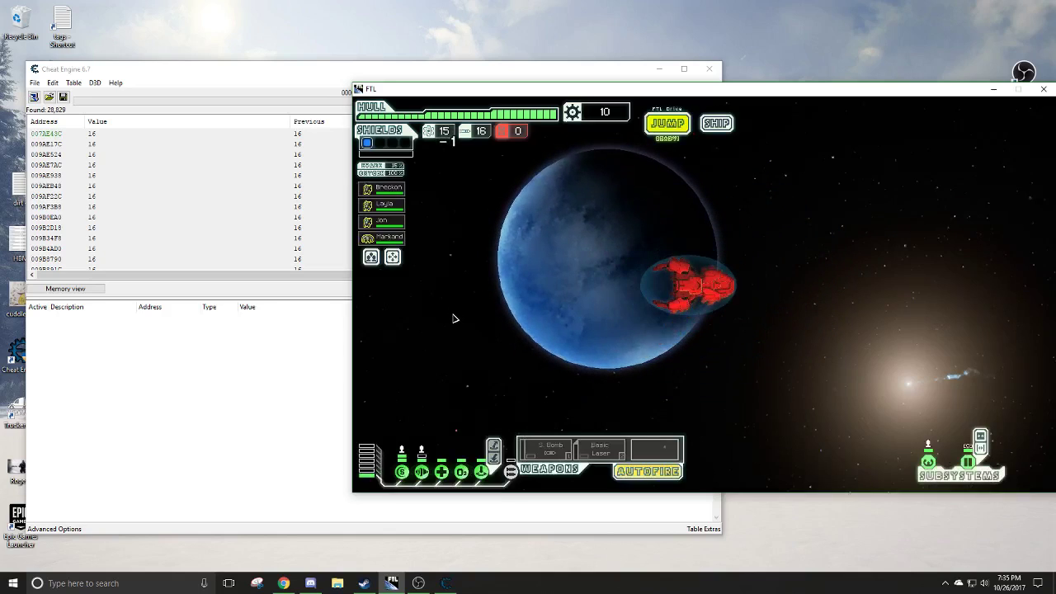
{"action": "key", "text": "space"}
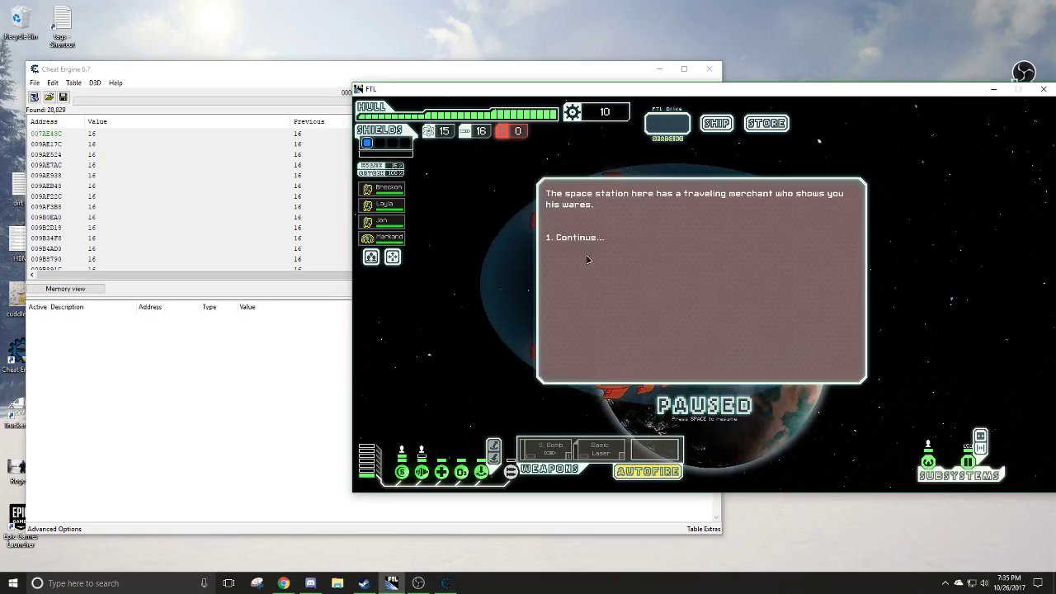
{"action": "left_click", "coordinate": [584, 237]}
- Narrow the scan to addresses now holding 15
{"action": "left_click", "coordinate": [306, 91]}
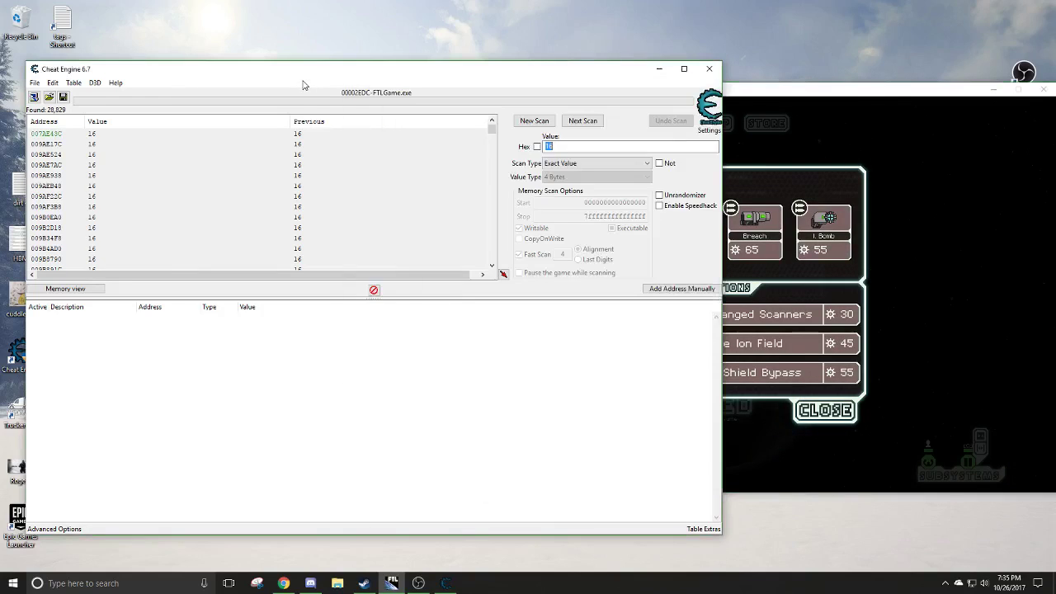
{"action": "double_click", "coordinate": [583, 146]}
{"action": "type", "text": "15"}
{"action": "left_click", "coordinate": [581, 122]}
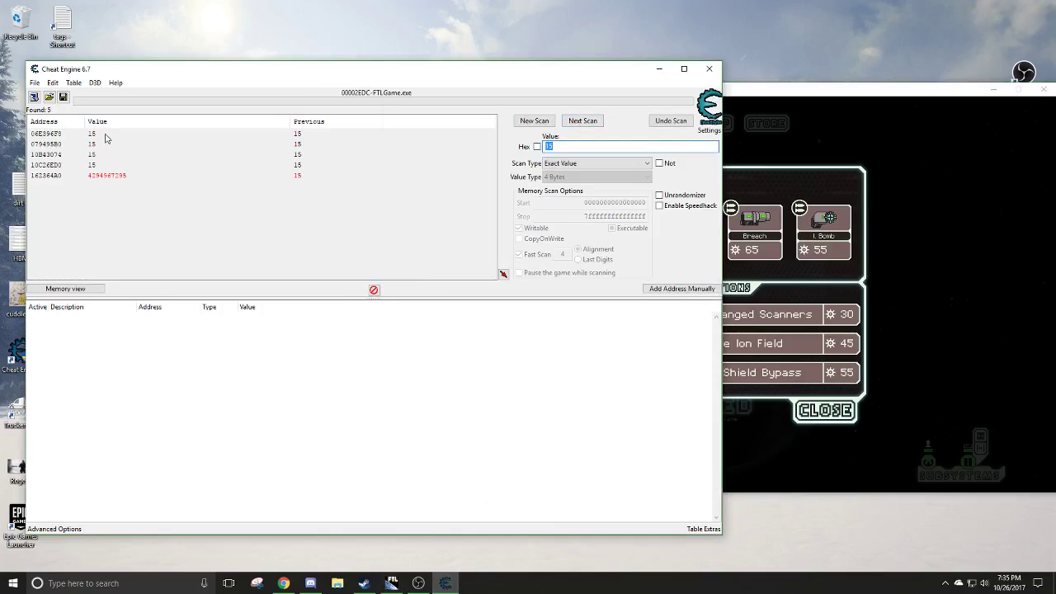
- Test candidate address 10B43074 by changing its value to 20
{"action": "left_click", "coordinate": [93, 155]}
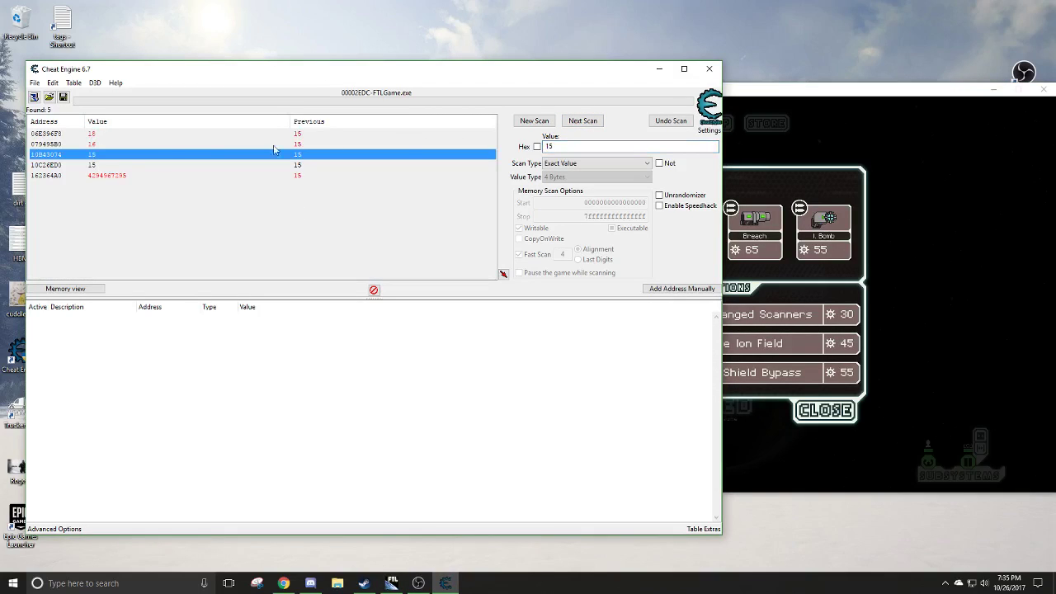
{"action": "left_click_drag", "start_coordinate": [811, 91], "coordinate": [921, 110]}
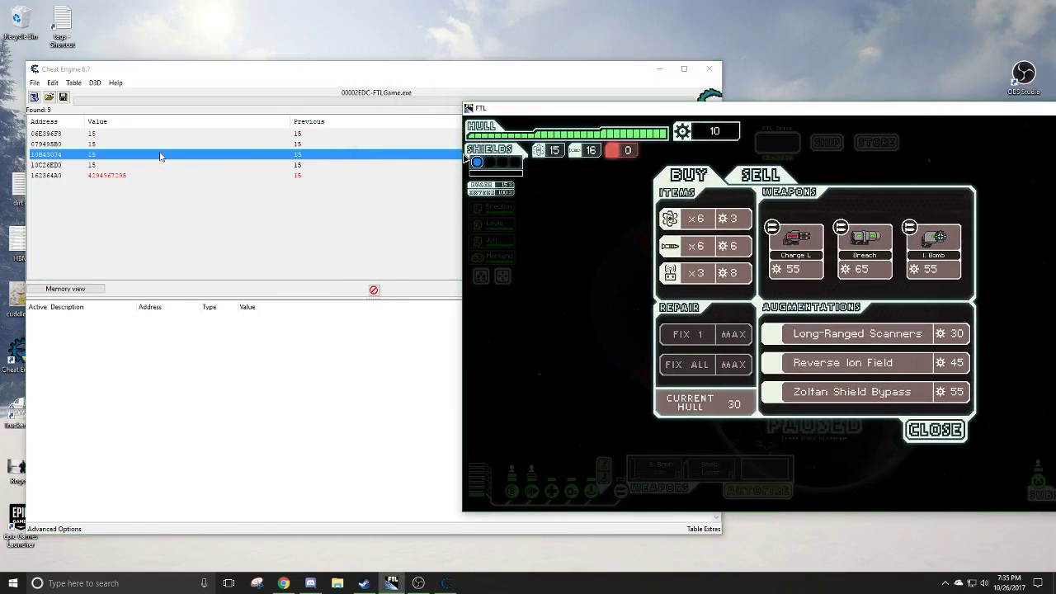
{"action": "right_click", "coordinate": [161, 159]}
{"action": "left_click", "coordinate": [207, 173]}
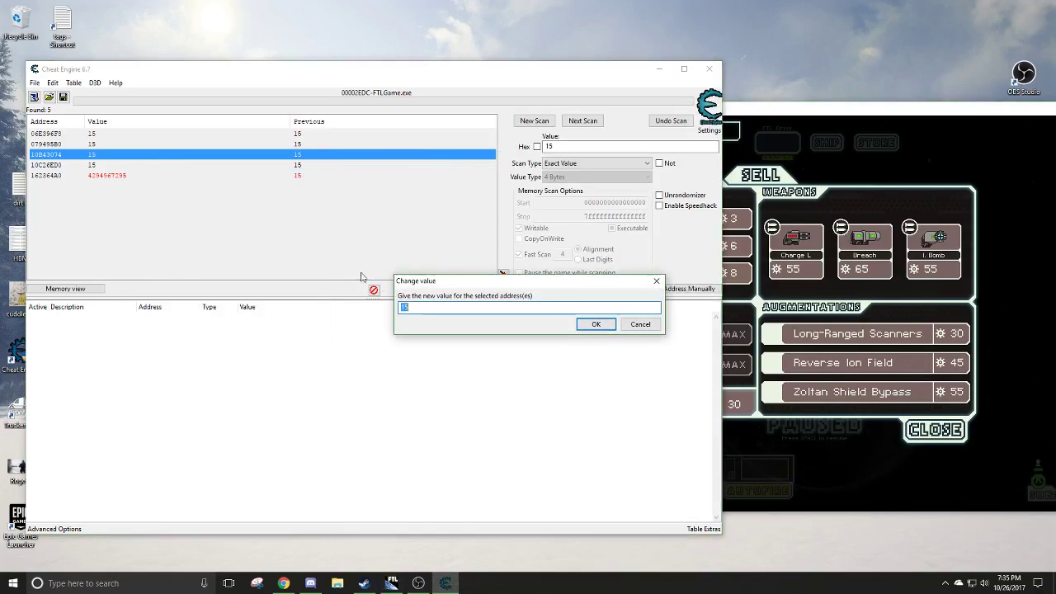
{"action": "type", "text": "20"}
{"action": "left_click", "coordinate": [595, 324]}
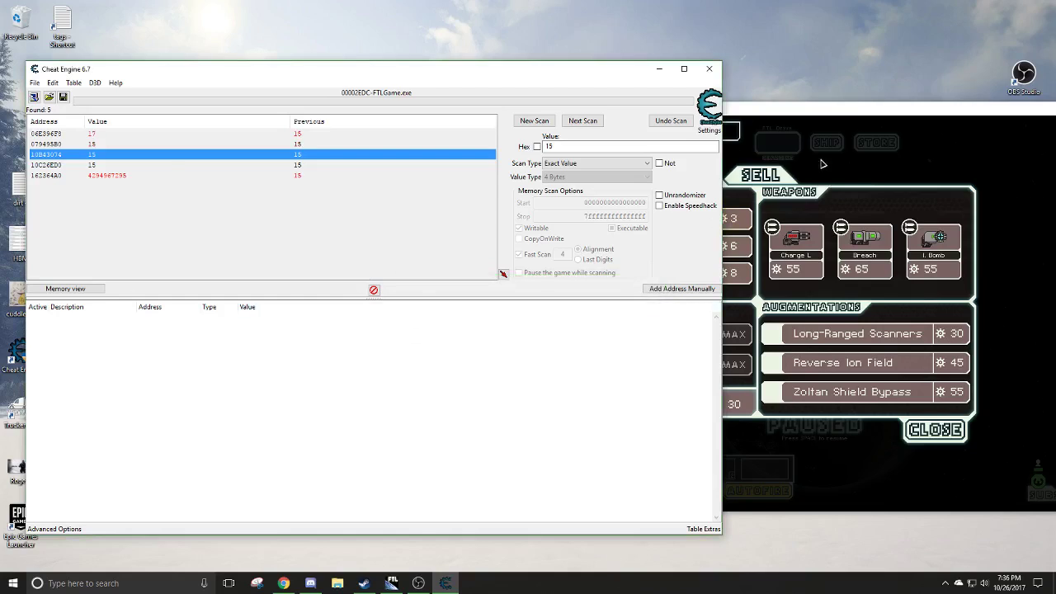
{"action": "key", "text": "alt+Tab"}
{"action": "right_click", "coordinate": [162, 157]}
{"action": "left_click", "coordinate": [177, 173]}
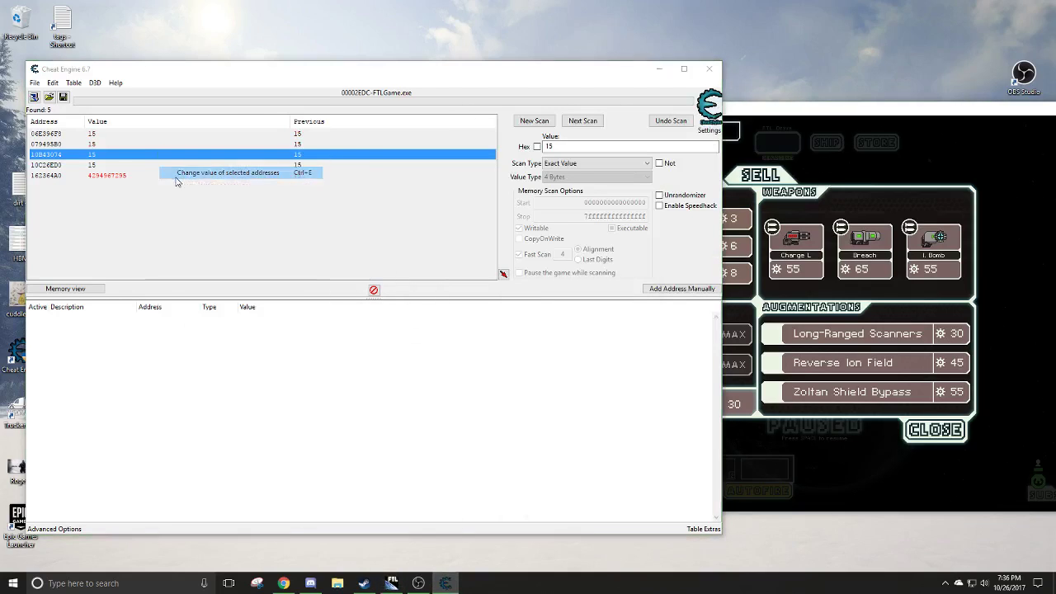
{"action": "type", "text": "20"}
{"action": "left_click", "coordinate": [596, 324]}
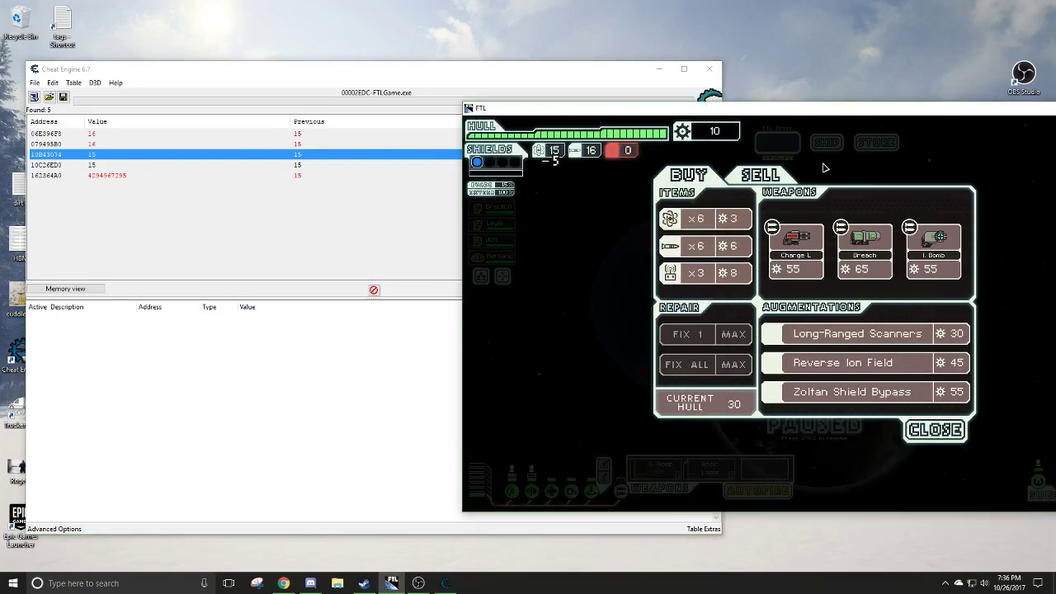
{"action": "key", "text": "alt+Tab"}
- Change candidate address 10C26ED0 to 20 and check FTL's fuel reading
{"action": "left_click", "coordinate": [149, 164]}
{"action": "right_click", "coordinate": [148, 164]}
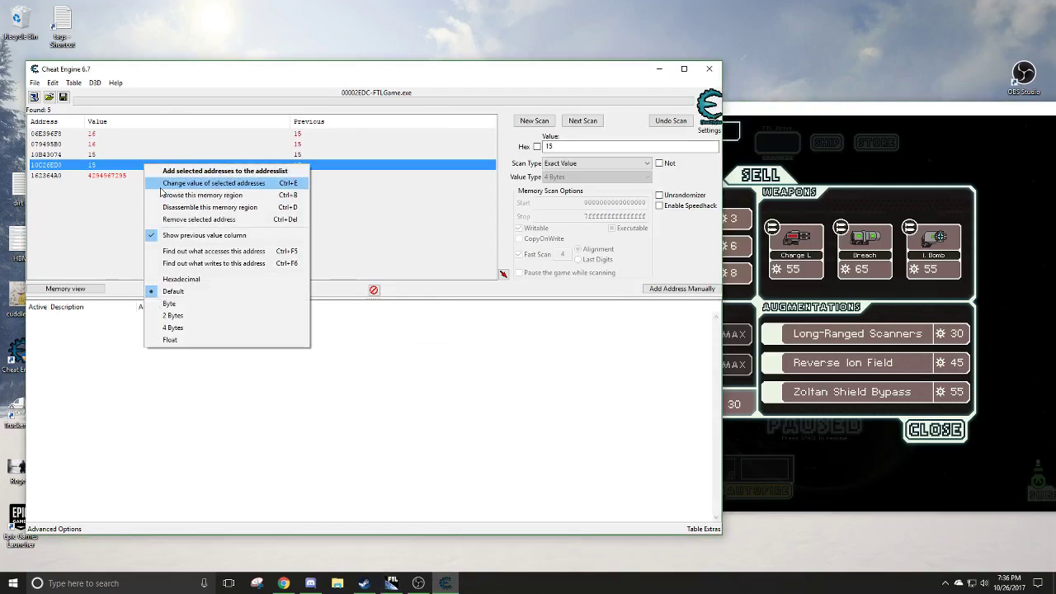
{"action": "left_click", "coordinate": [186, 182]}
{"action": "type", "text": "20"}
{"action": "left_click", "coordinate": [596, 324]}
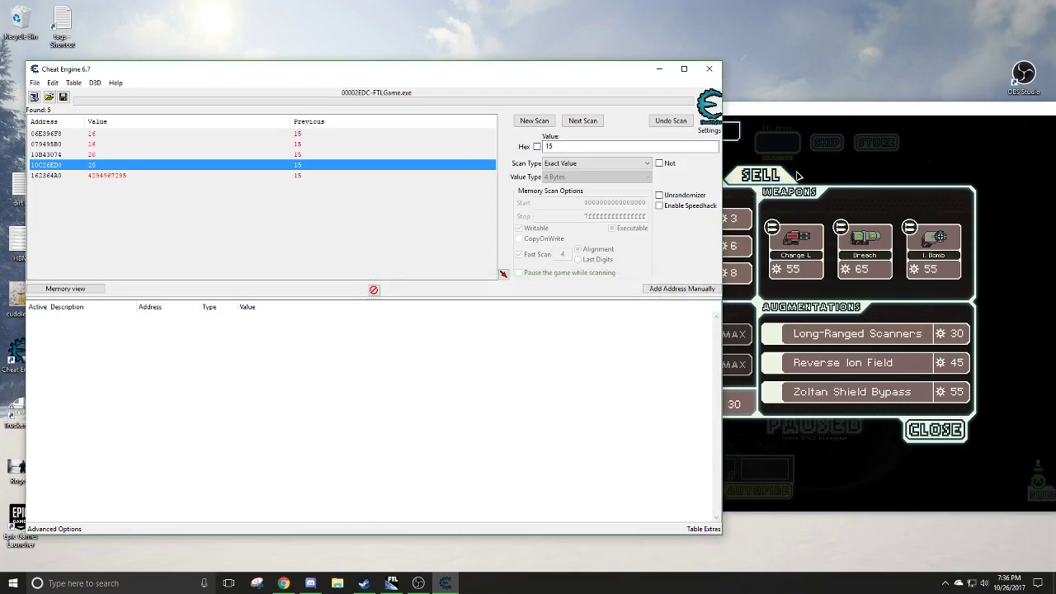
{"action": "key", "text": "alt+Tab"}
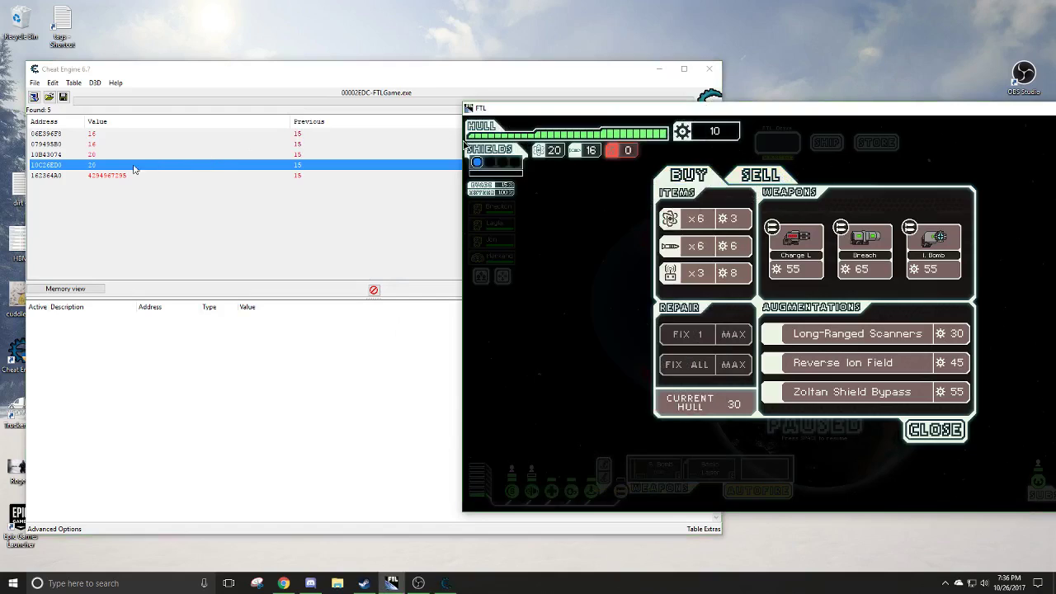
- Add the fuel address to the table and name the entry Fuel
{"action": "right_click", "coordinate": [52, 171]}
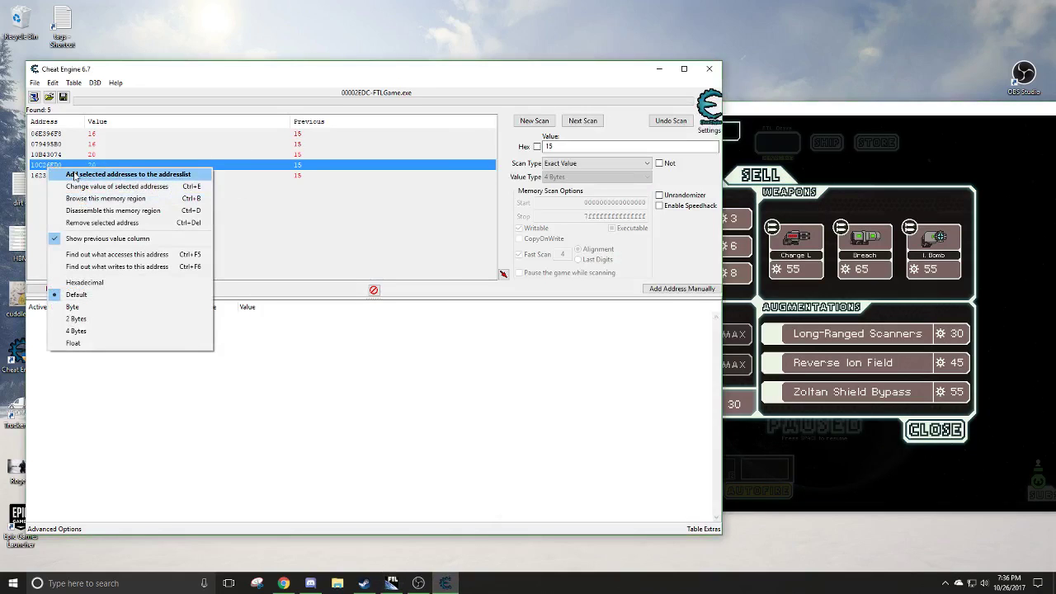
{"action": "left_click", "coordinate": [75, 174]}
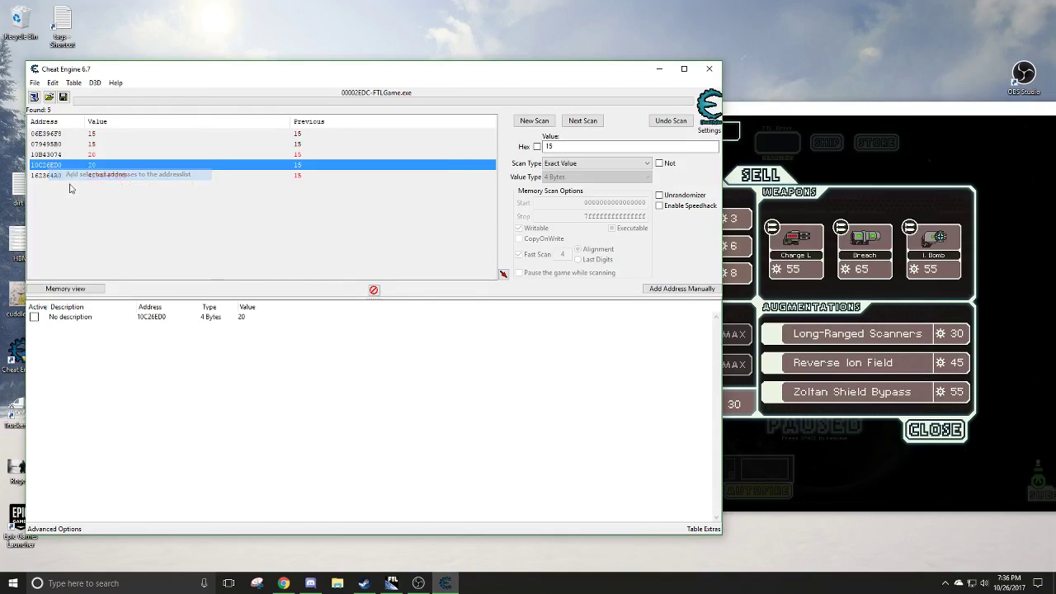
{"action": "left_click", "coordinate": [74, 320]}
{"action": "right_click", "coordinate": [74, 320]}
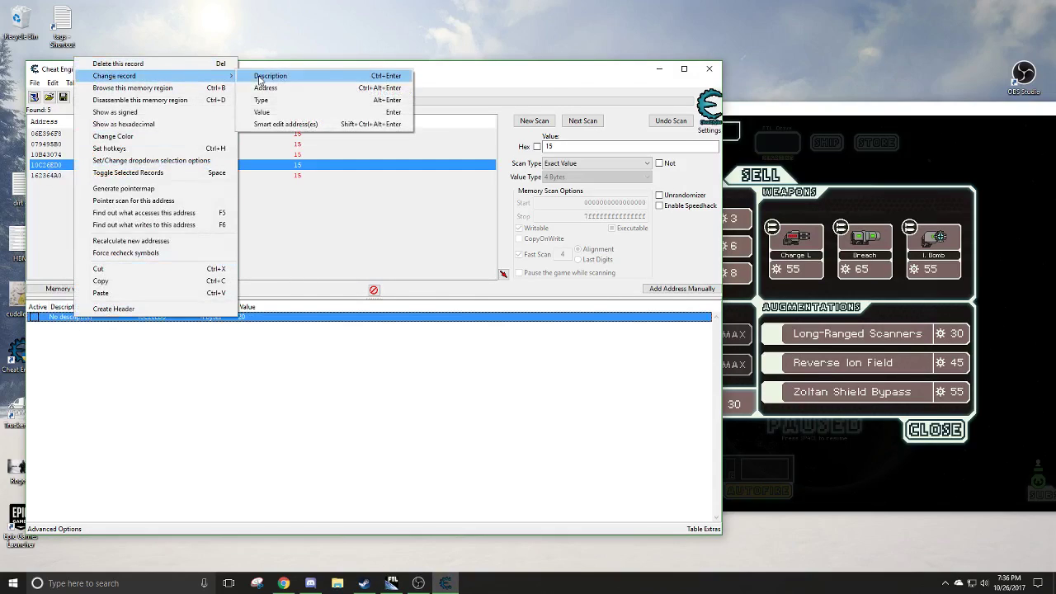
{"action": "left_click", "coordinate": [88, 348]}
{"action": "double_click", "coordinate": [78, 317]}
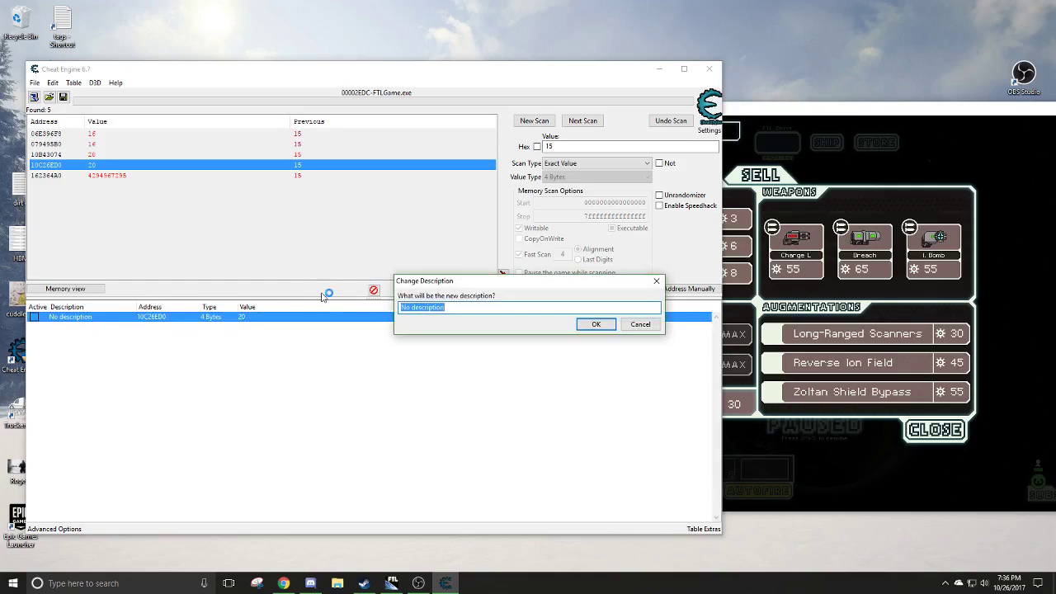
{"action": "type", "text": "Fuel"}
{"action": "left_click", "coordinate": [596, 323]}
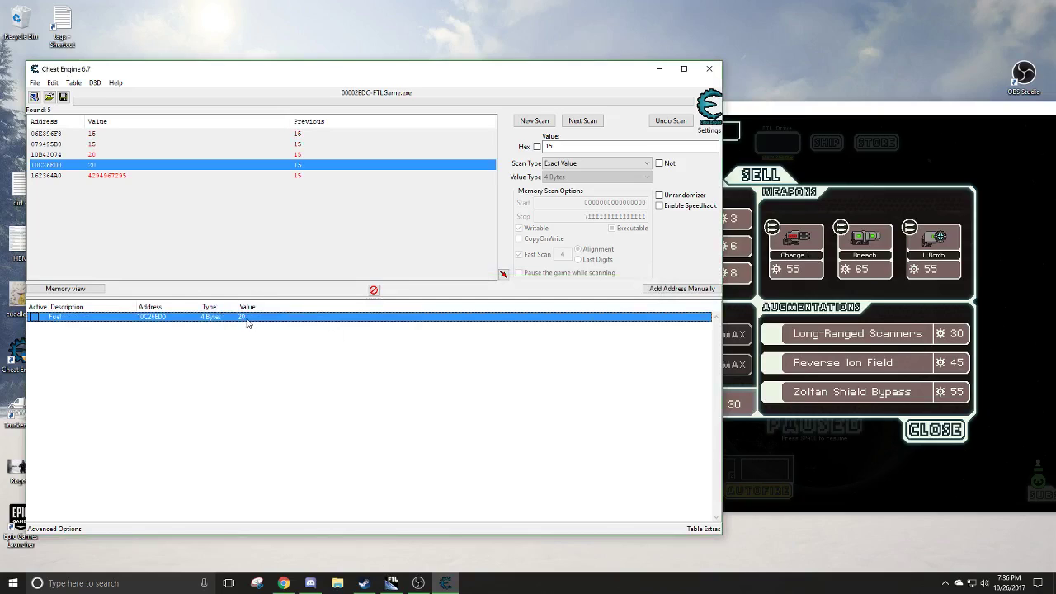
- Set the Fuel entry's value to 200, then to 10, and toggle its freeze
{"action": "double_click", "coordinate": [245, 318]}
{"action": "type", "text": "200"}
{"action": "left_click", "coordinate": [581, 327]}
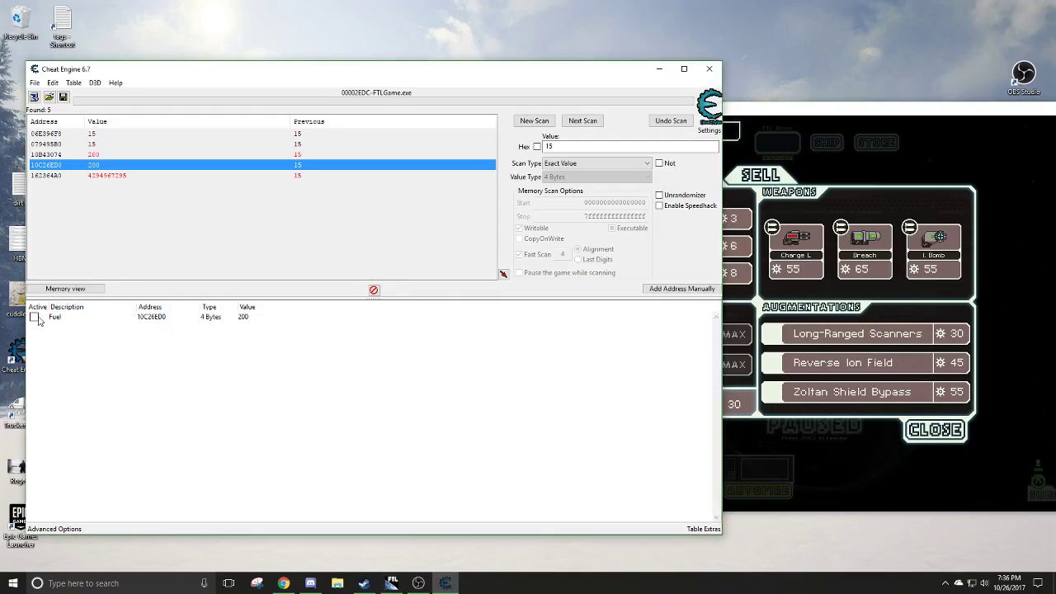
{"action": "double_click", "coordinate": [245, 318]}
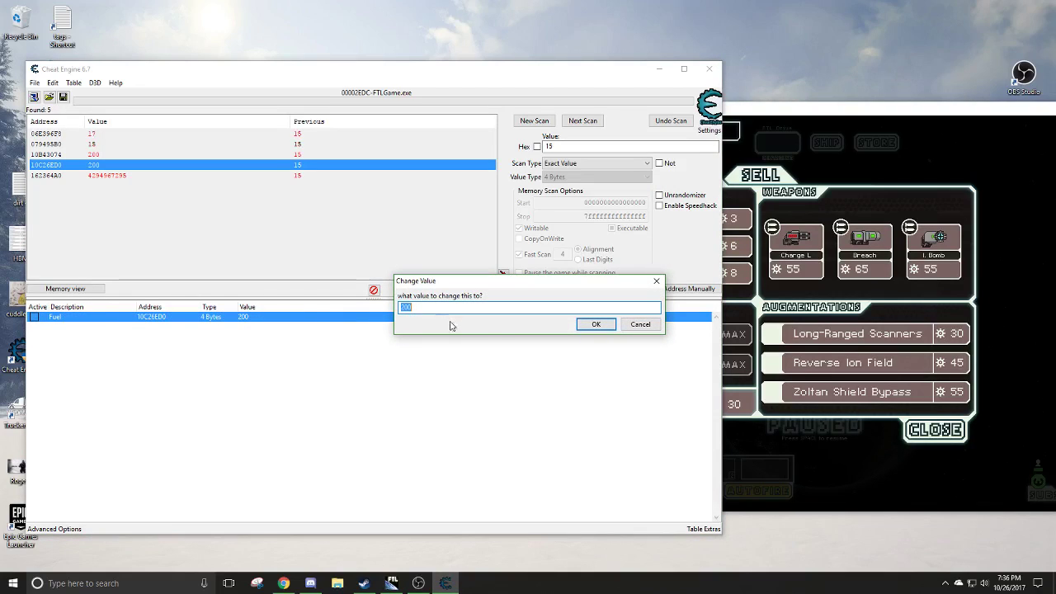
{"action": "type", "text": "10"}
{"action": "left_click", "coordinate": [585, 327]}
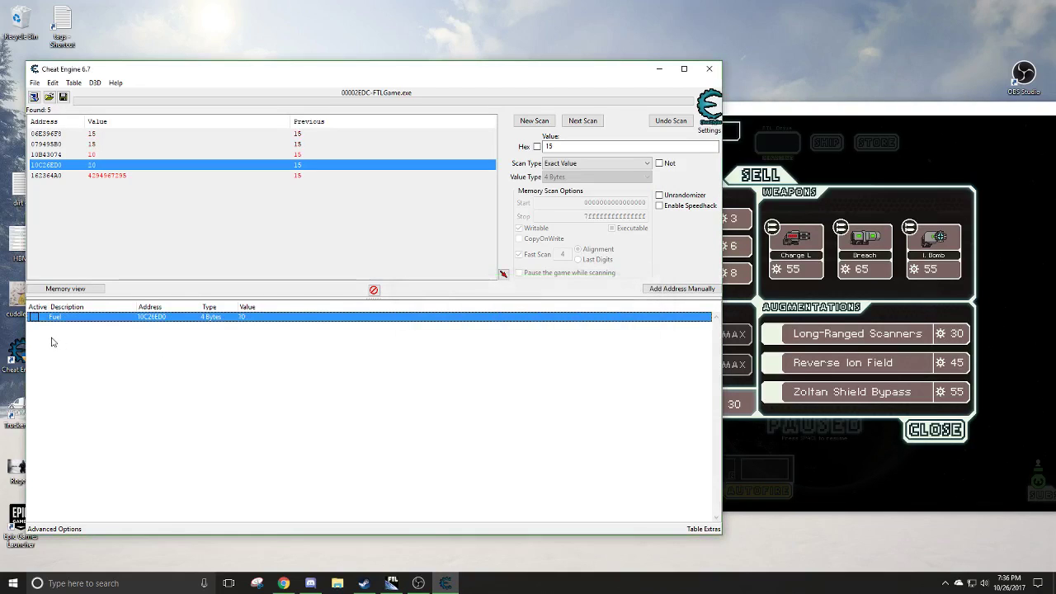
{"action": "left_click", "coordinate": [34, 318]}
{"action": "left_click", "coordinate": [915, 137]}
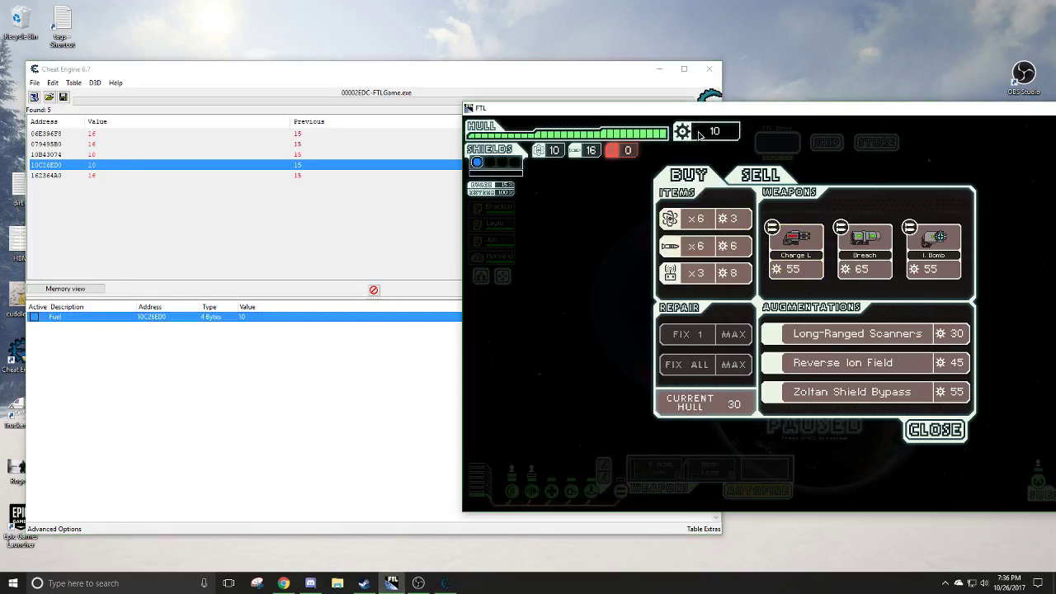
- Scan for scrap value 10, buy one fuel in FTL's store, then rescan for 7
{"action": "left_click", "coordinate": [299, 248]}
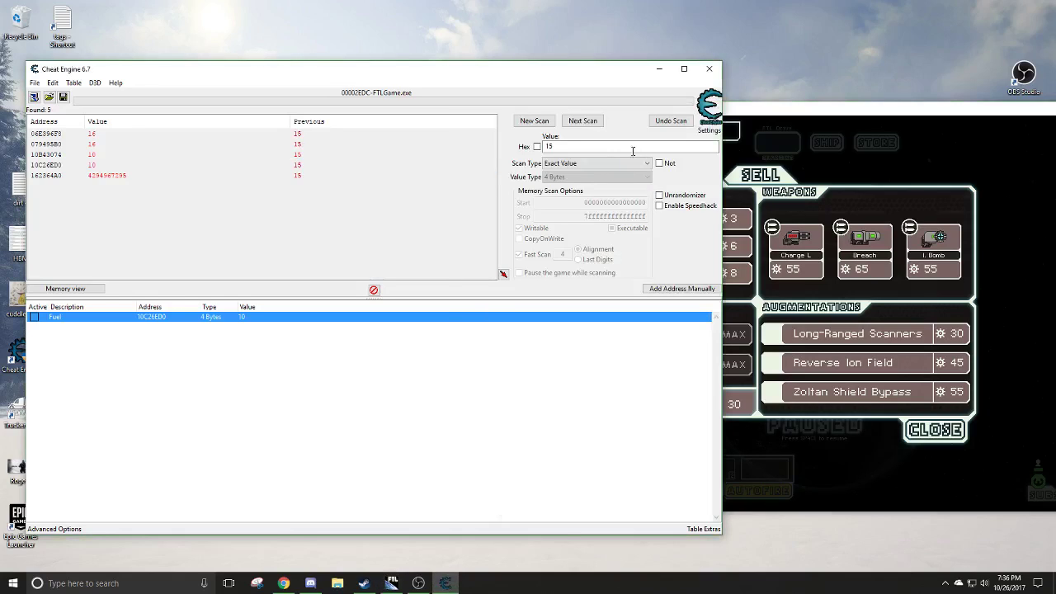
{"action": "left_click", "coordinate": [525, 122]}
{"action": "left_click", "coordinate": [525, 122]}
{"action": "left_click", "coordinate": [755, 149]}
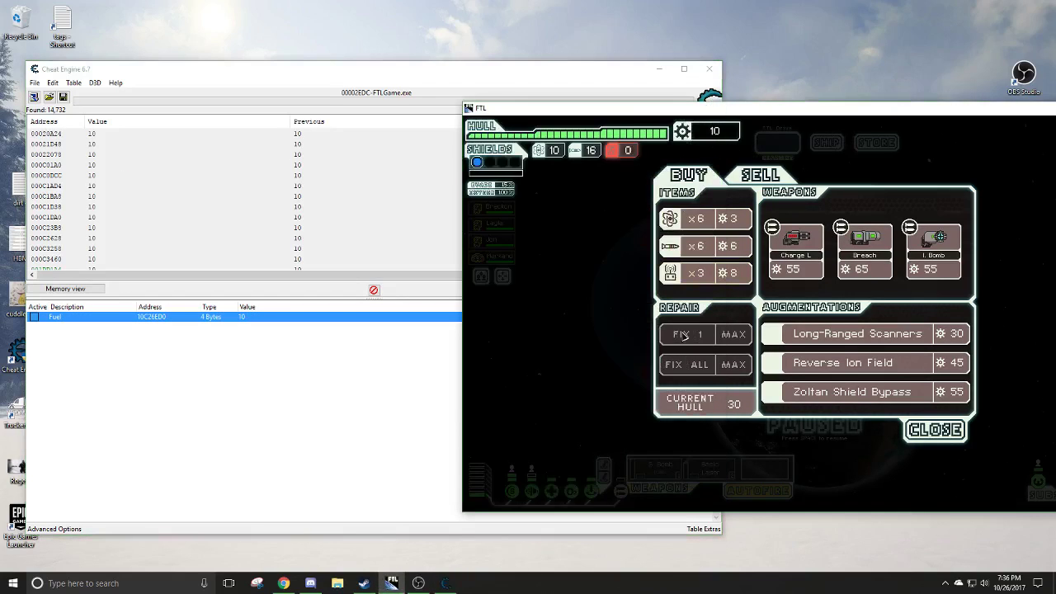
{"action": "left_click", "coordinate": [675, 227]}
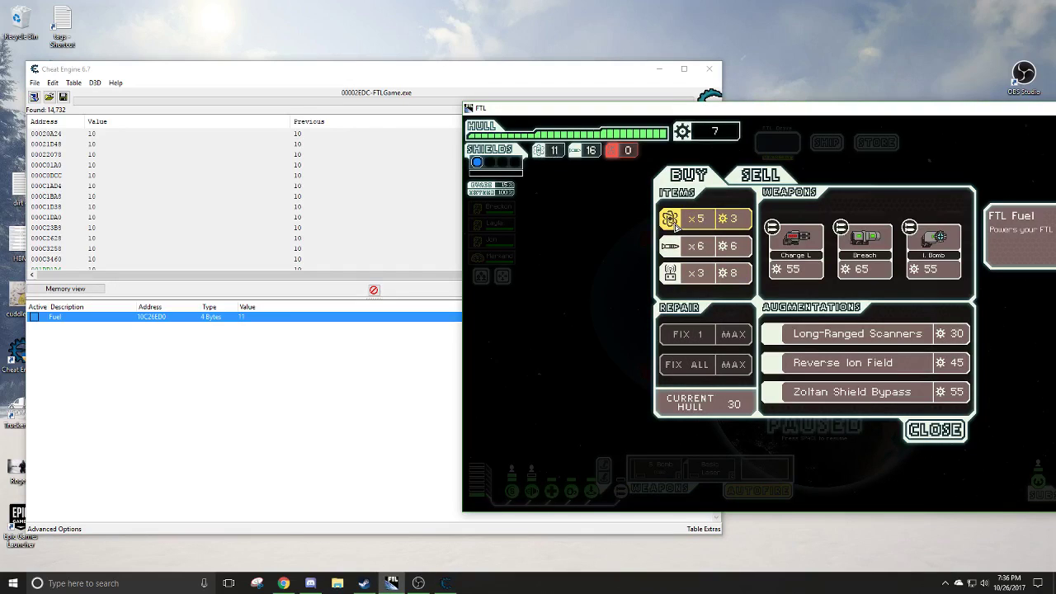
{"action": "left_click", "coordinate": [299, 389]}
{"action": "left_click", "coordinate": [561, 147]}
{"action": "key", "text": "BackSpace"}
{"action": "type", "text": "1"}
{"action": "left_click", "coordinate": [581, 121]}
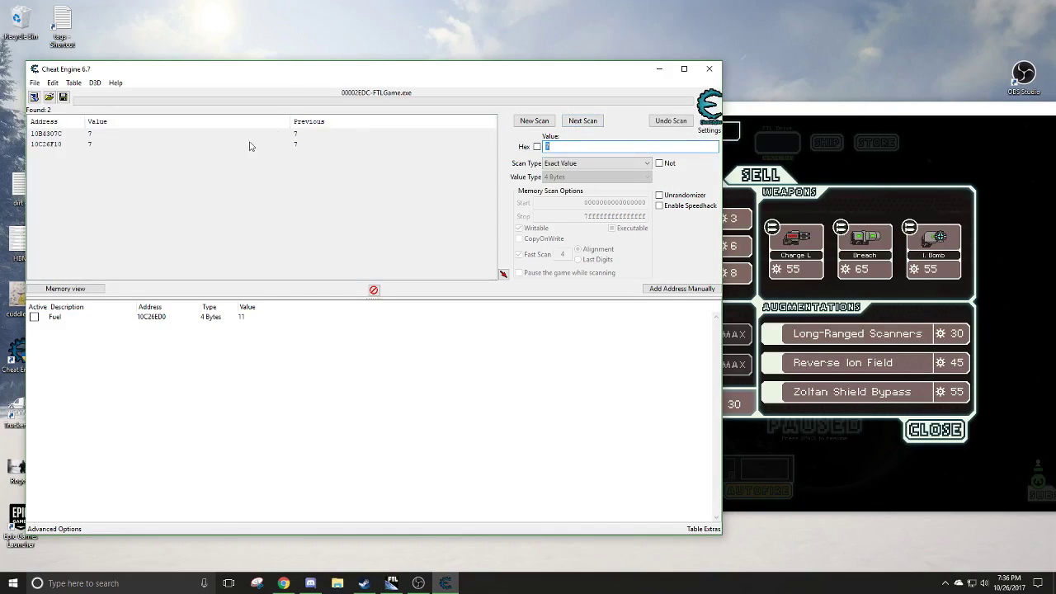
- Change the found scrap addresses to 70
{"action": "left_click", "coordinate": [50, 147]}
{"action": "right_click", "coordinate": [44, 147]}
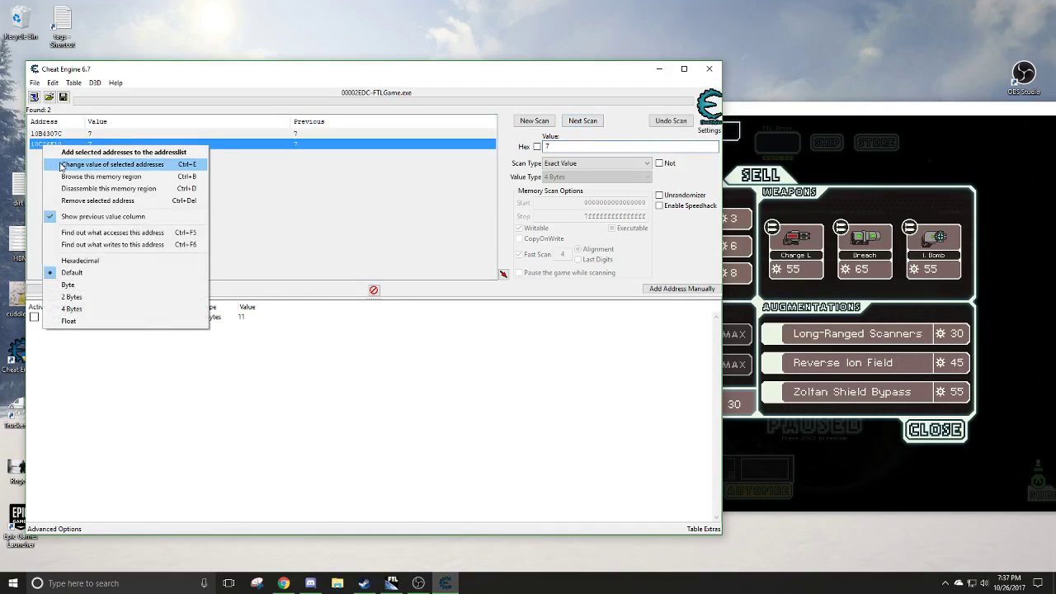
{"action": "left_click", "coordinate": [63, 165]}
{"action": "type", "text": "70"}
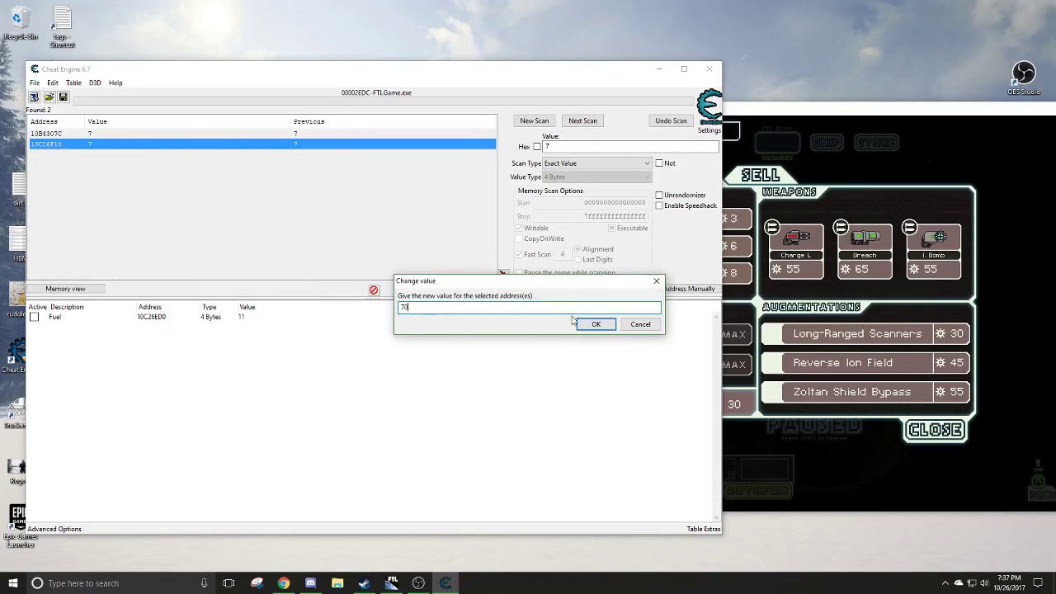
{"action": "left_click", "coordinate": [595, 325]}
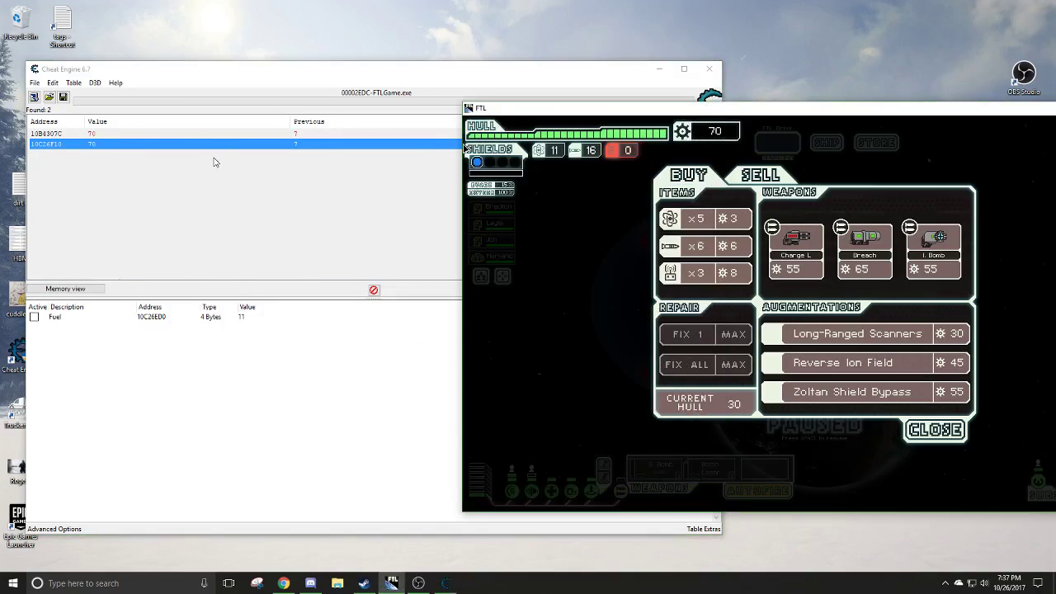
- Add scrap address 10C26F10 to the cheat table
{"action": "right_click", "coordinate": [208, 153]}
{"action": "left_click", "coordinate": [239, 156]}
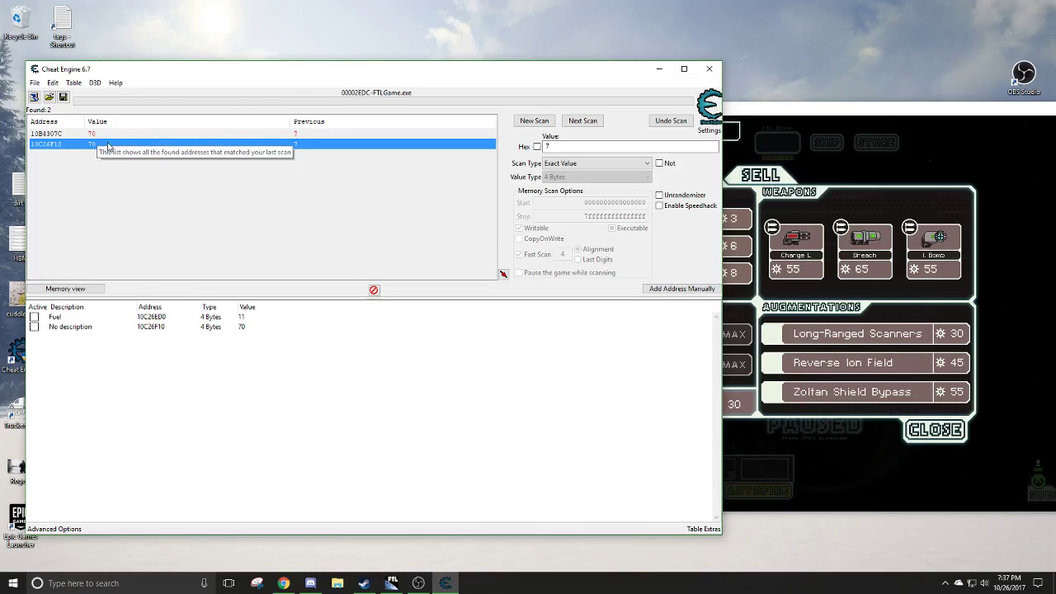
{"action": "right_click", "coordinate": [85, 328]}
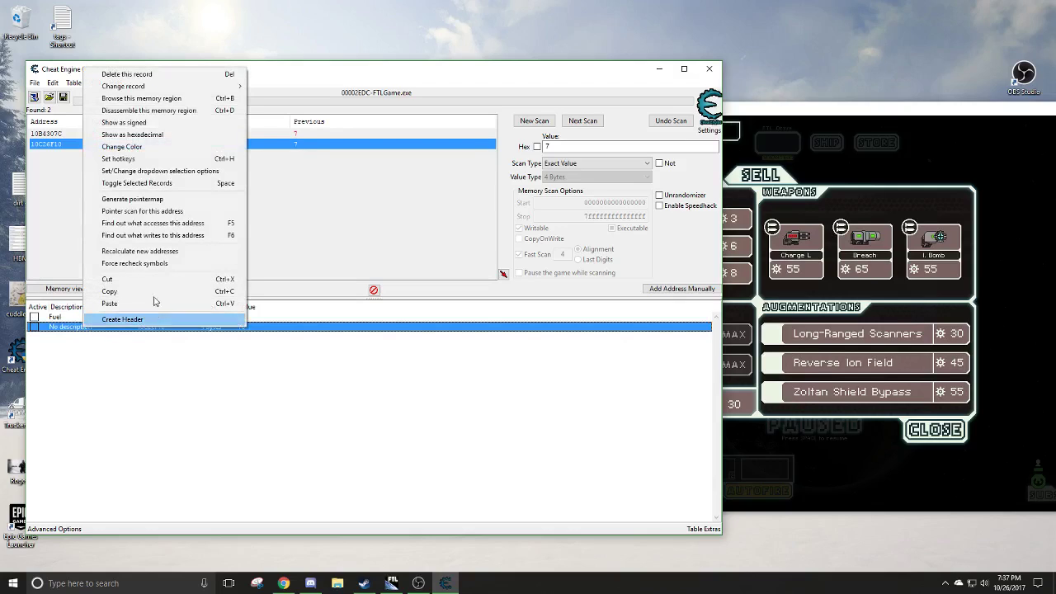
{"action": "left_click", "coordinate": [82, 377]}
- Rename the new entry to Credits and set its value to 7000
{"action": "double_click", "coordinate": [70, 327]}
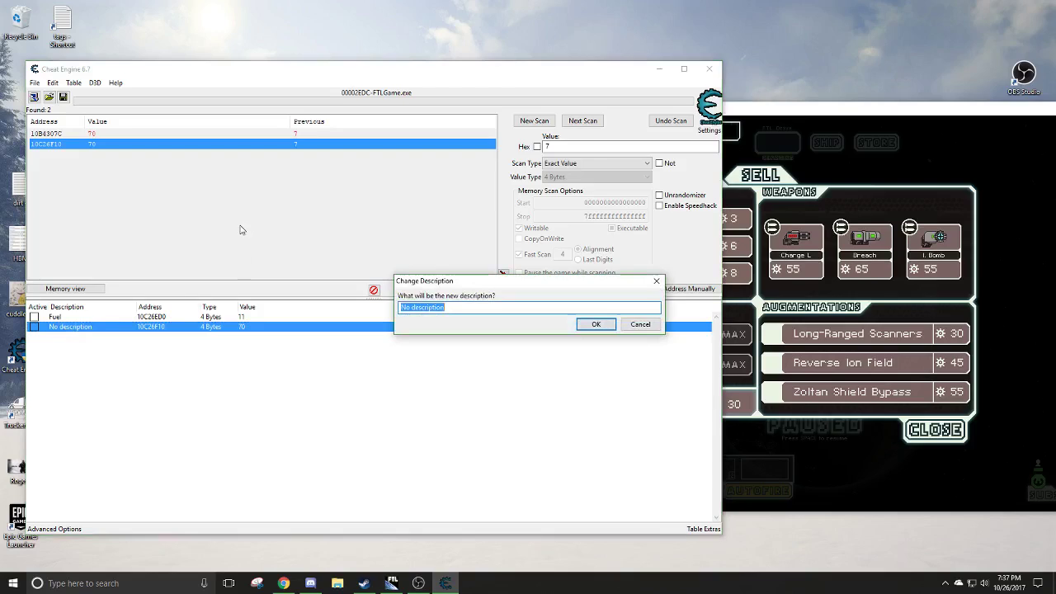
{"action": "type", "text": "Credits"}
{"action": "left_click", "coordinate": [596, 324]}
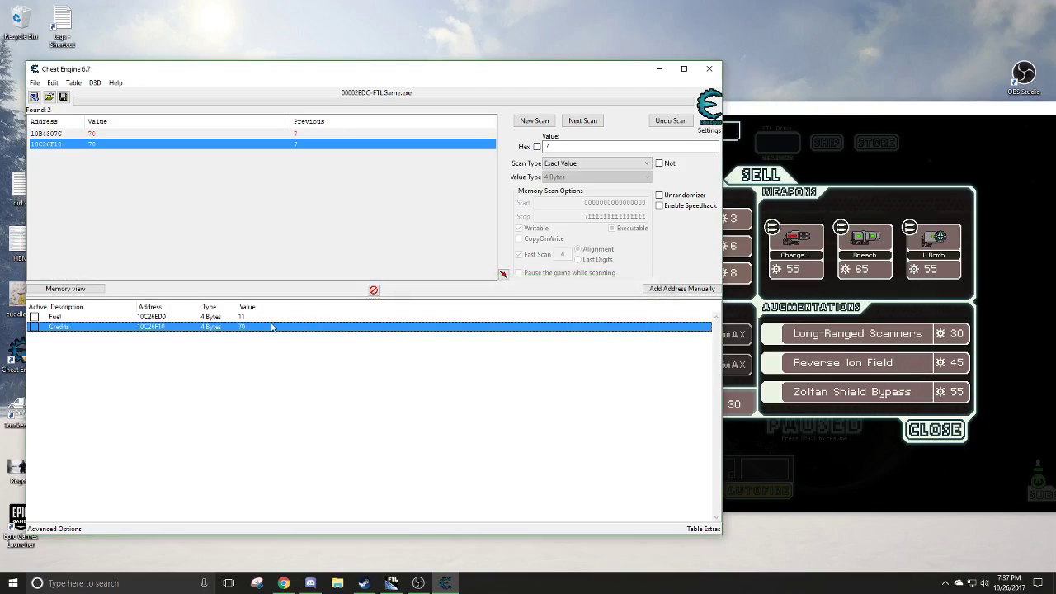
{"action": "double_click", "coordinate": [255, 328]}
{"action": "type", "text": "7000"}
{"action": "left_click", "coordinate": [596, 324]}
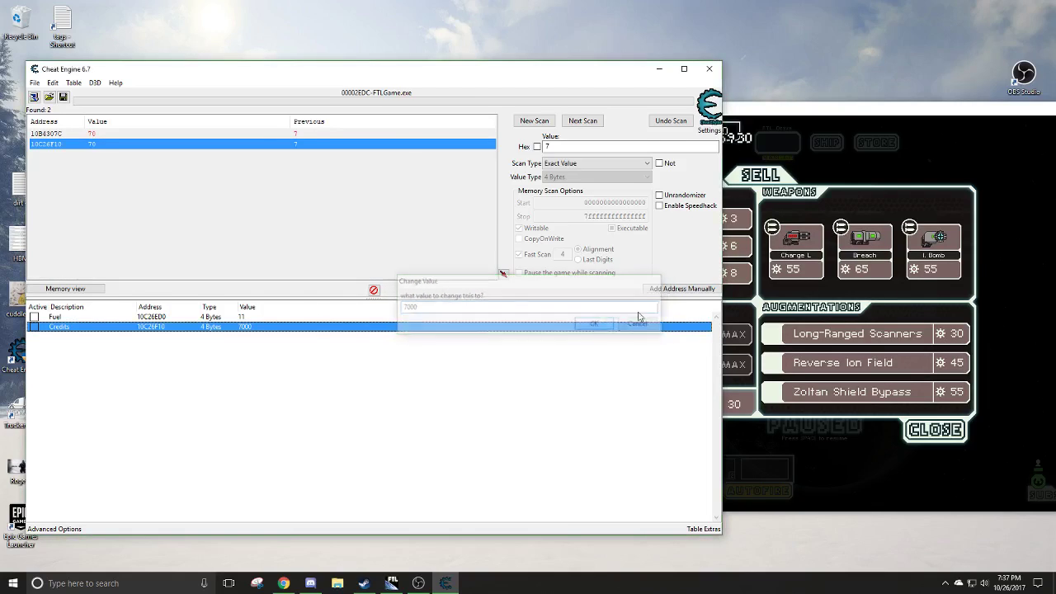
{"action": "key", "text": "alt+Tab"}
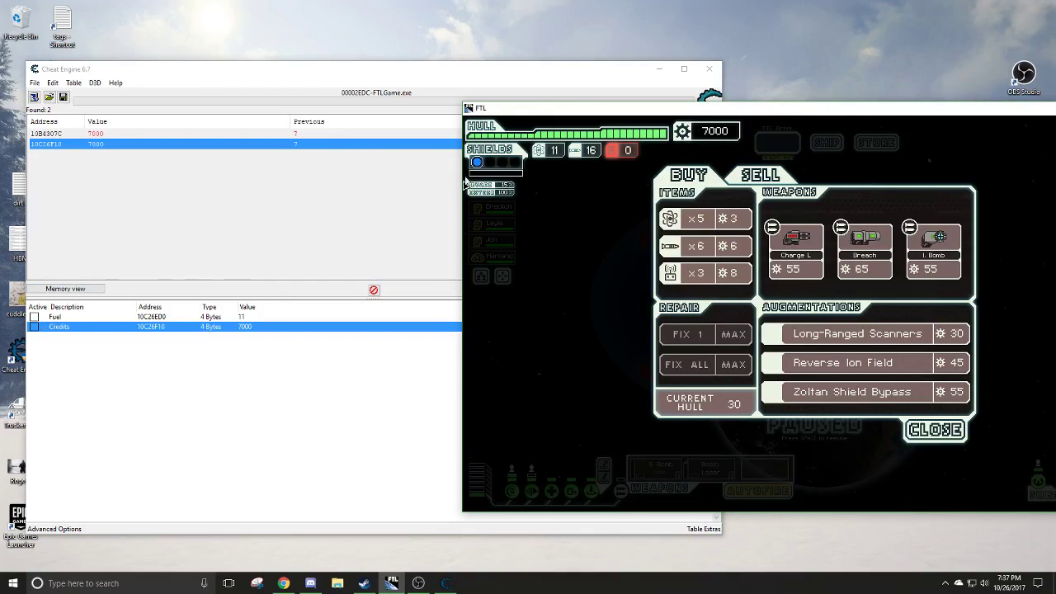
- Freeze the Credits value at 7000 and return to the store
{"action": "left_click", "coordinate": [35, 330]}
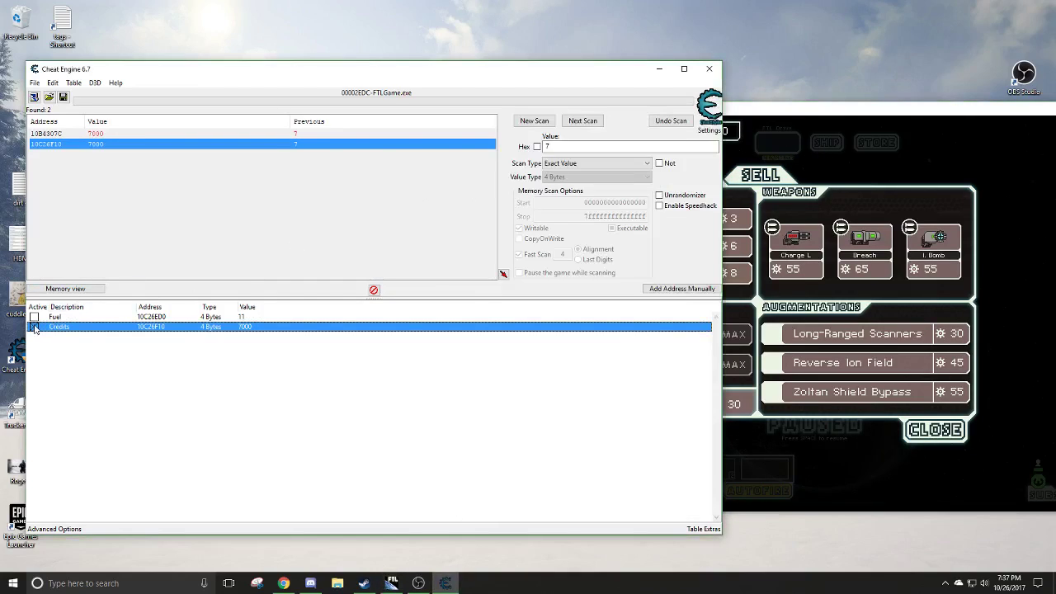
{"action": "left_click", "coordinate": [34, 326]}
{"action": "left_click", "coordinate": [726, 261]}
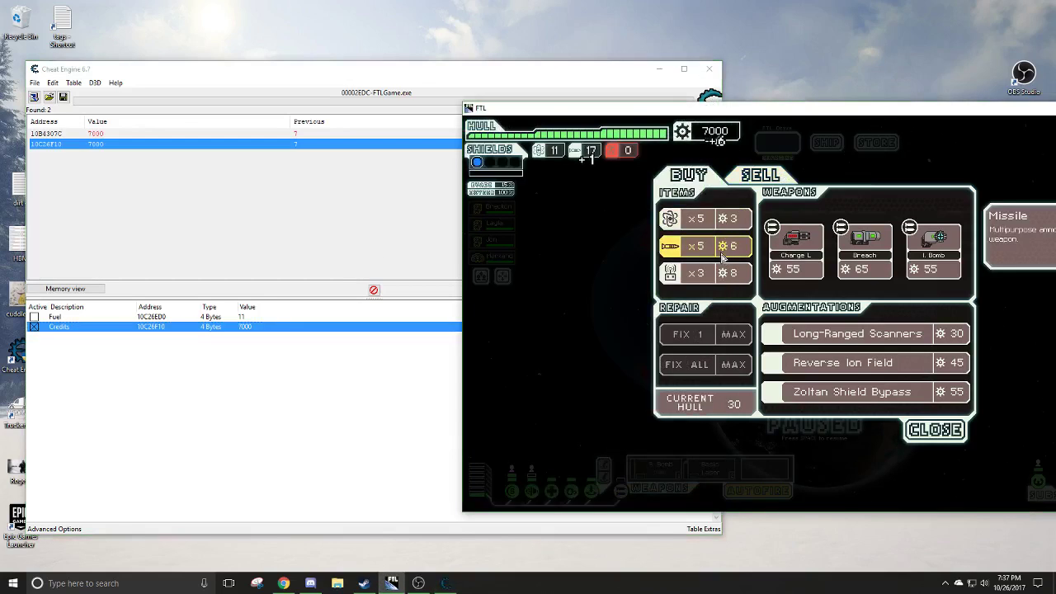
- Start a new scan for missile count 17, then buy a missile in the store
{"action": "left_click", "coordinate": [363, 213]}
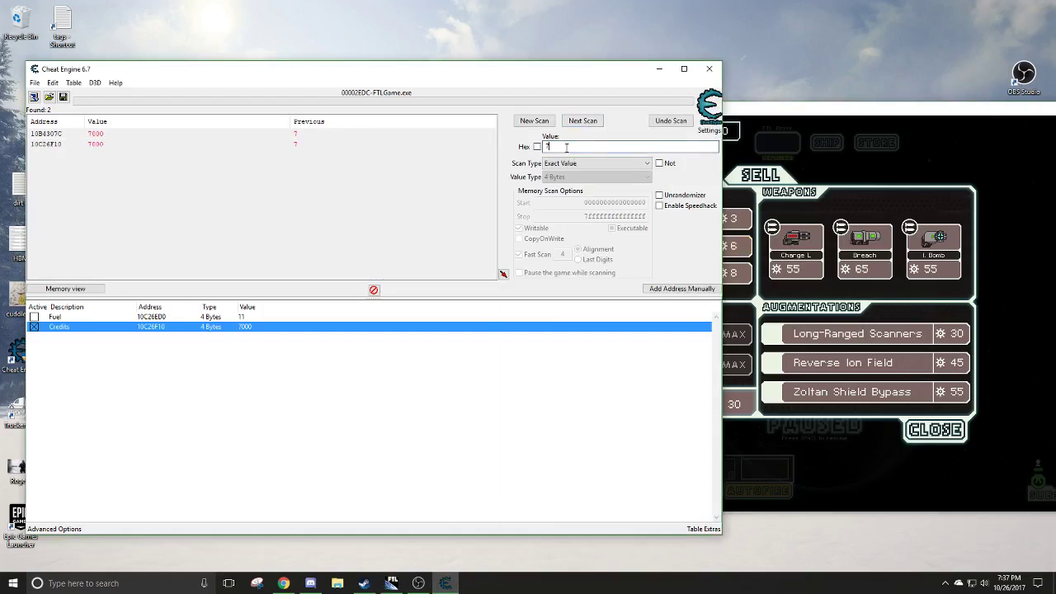
{"action": "left_click", "coordinate": [550, 121]}
{"action": "left_click", "coordinate": [535, 121]}
{"action": "left_click", "coordinate": [732, 203]}
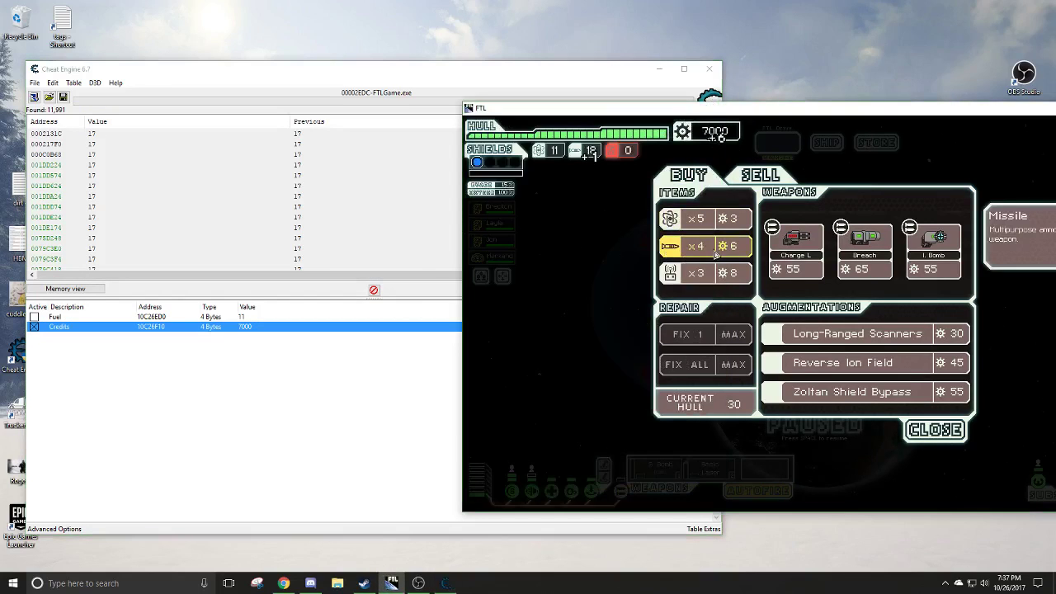
{"action": "left_click", "coordinate": [457, 196]}
- Narrow the search to addresses now holding 18 and buy another missile
{"action": "left_click", "coordinate": [563, 145]}
{"action": "key", "text": "BackSpace"}
{"action": "type", "text": "8"}
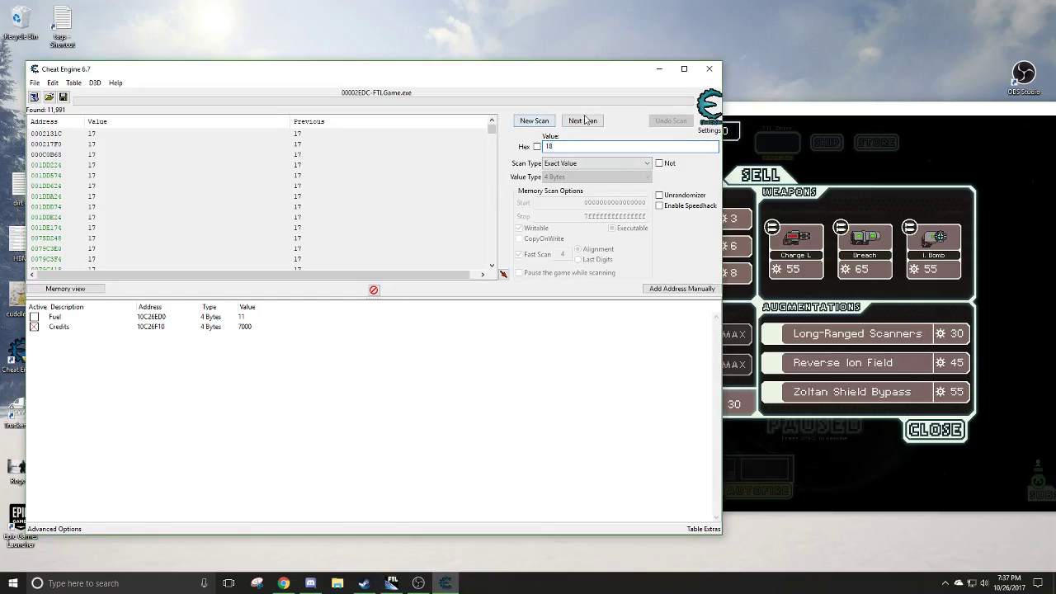
{"action": "left_click", "coordinate": [583, 121]}
{"action": "left_click", "coordinate": [844, 141]}
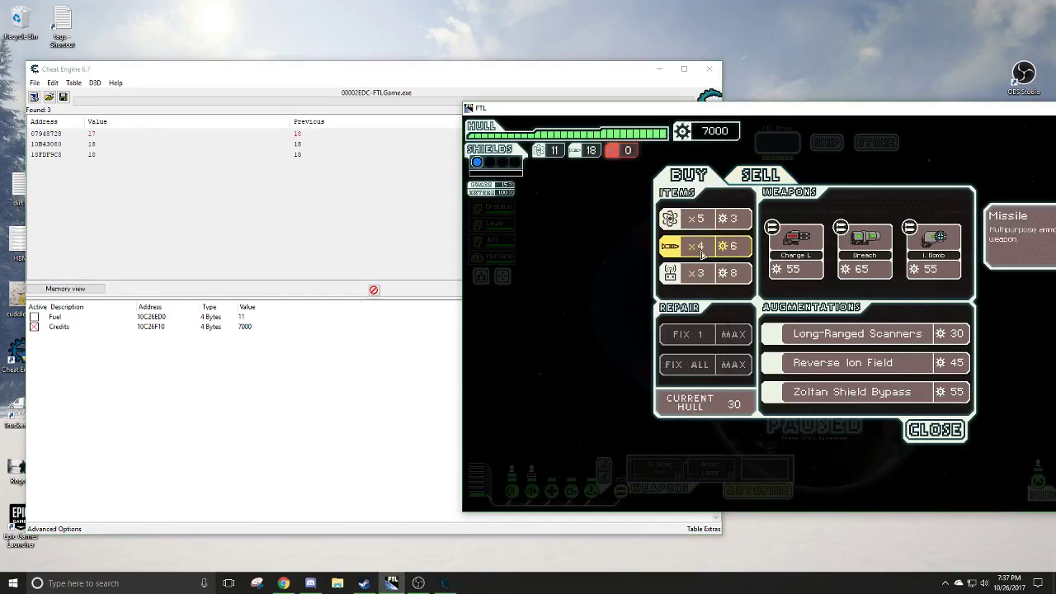
{"action": "left_click", "coordinate": [702, 248]}
{"action": "left_click", "coordinate": [349, 371]}
- Test the second candidate address by setting it to 99 and checking FTL
{"action": "left_click", "coordinate": [96, 147]}
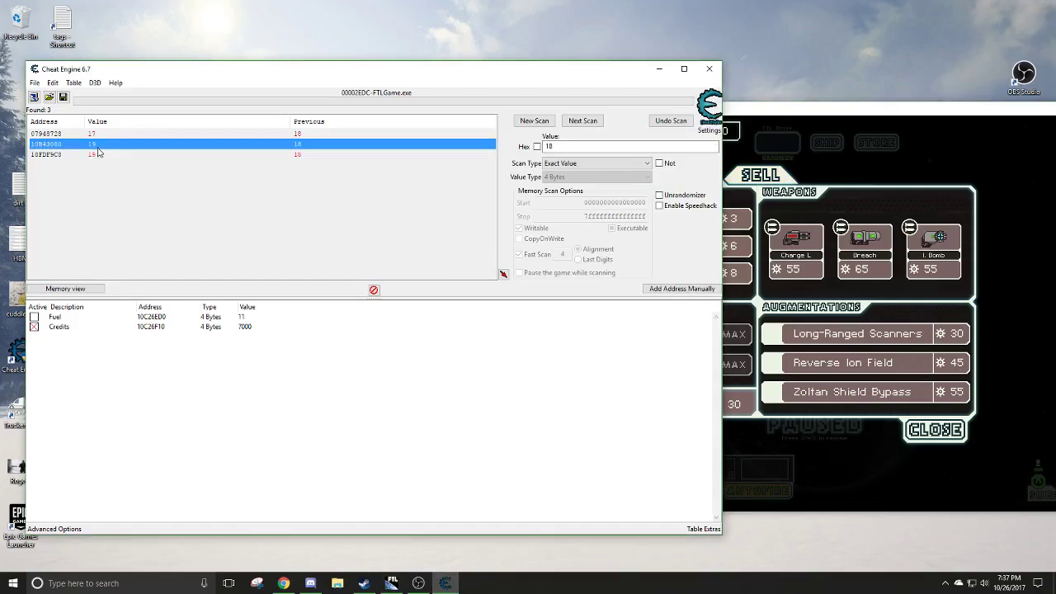
{"action": "right_click", "coordinate": [97, 143]}
{"action": "left_click", "coordinate": [142, 164]}
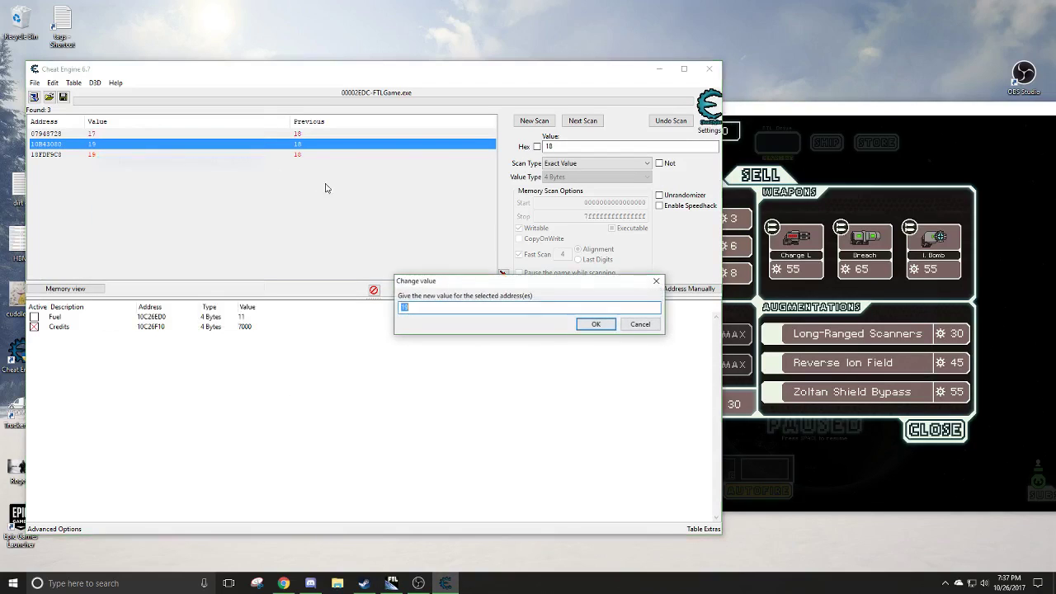
{"action": "type", "text": "99"}
{"action": "left_click", "coordinate": [596, 323]}
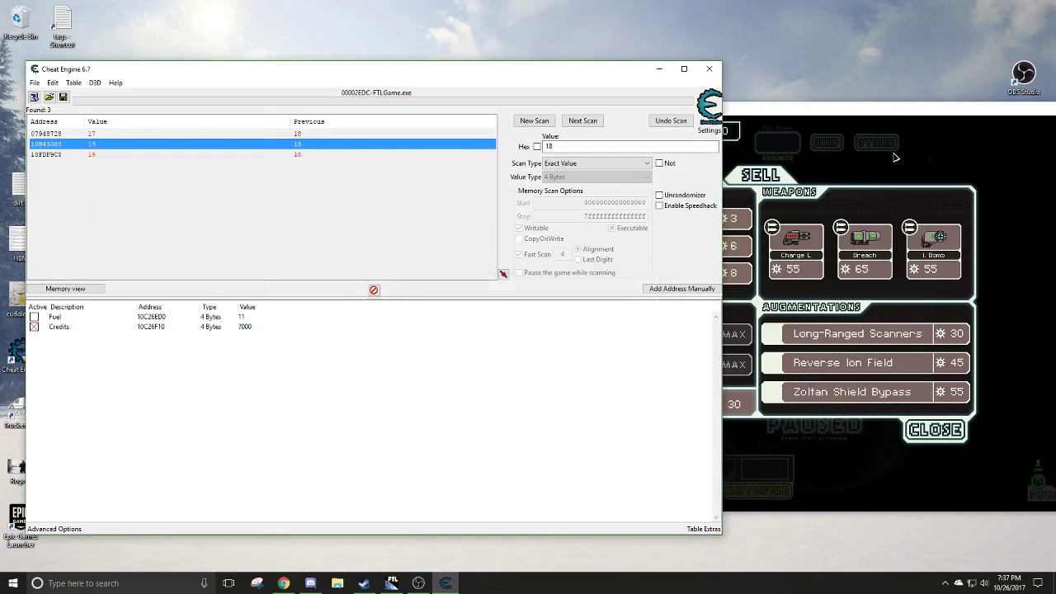
{"action": "left_click", "coordinate": [852, 162]}
- Set the third candidate to 20 and add 18FDF9C8 to the cheat table
{"action": "left_click", "coordinate": [283, 154]}
{"action": "right_click", "coordinate": [283, 154]}
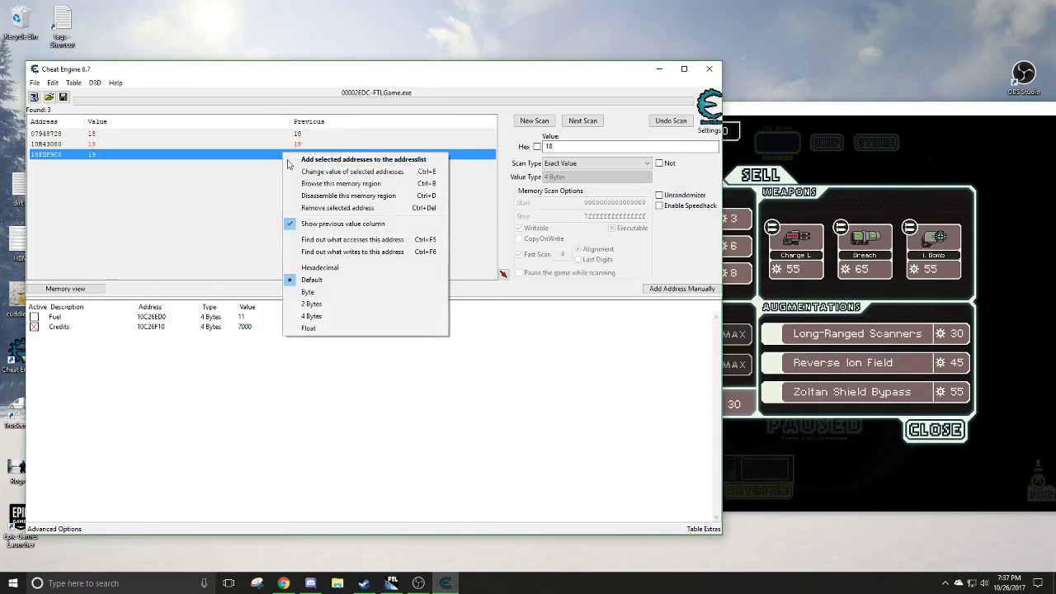
{"action": "left_click", "coordinate": [308, 173]}
{"action": "left_click", "coordinate": [582, 326]}
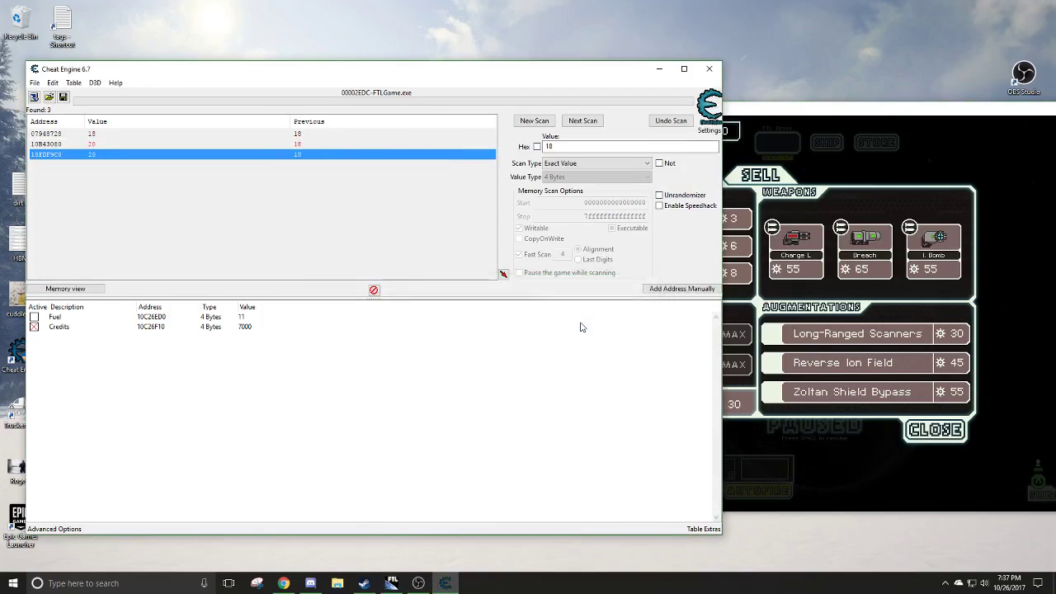
{"action": "right_click", "coordinate": [288, 157]}
{"action": "left_click", "coordinate": [311, 165]}
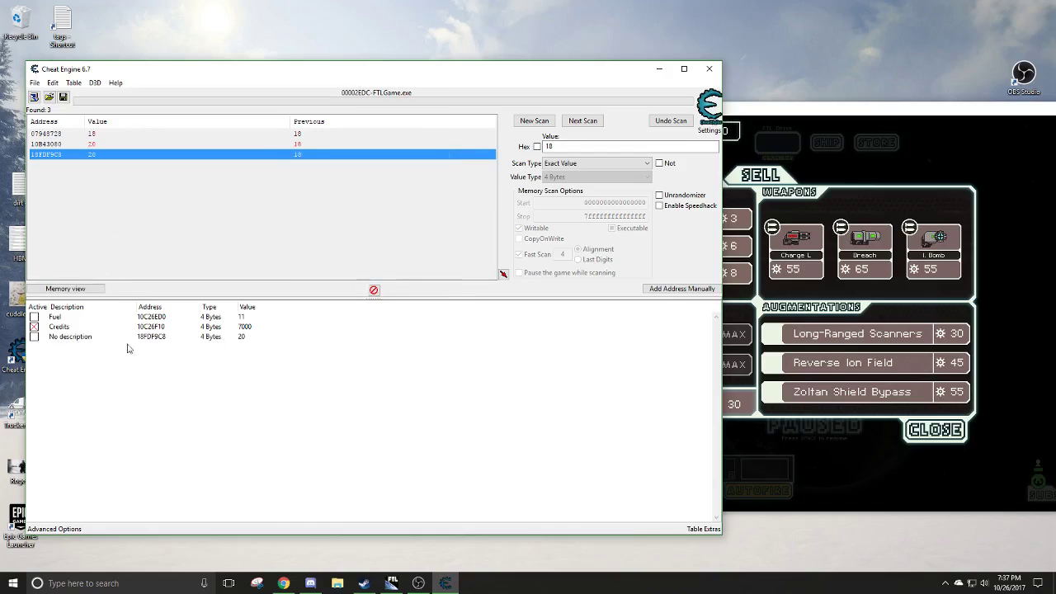
- Rename the new table entry to Missiles via Change record > Description
{"action": "left_click", "coordinate": [34, 339]}
{"action": "right_click", "coordinate": [50, 338]}
{"action": "left_click", "coordinate": [887, 161]}
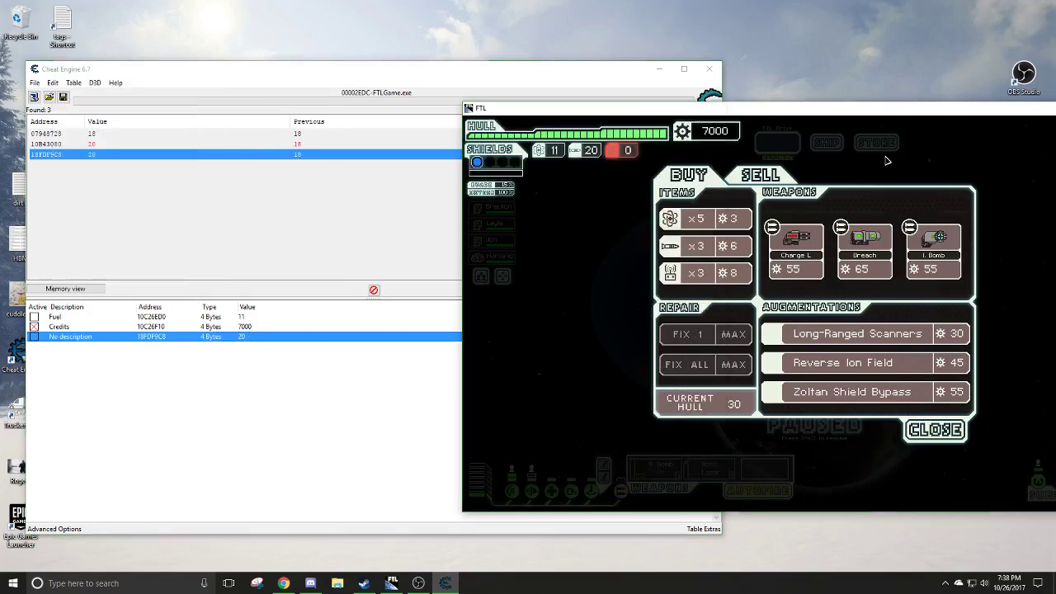
{"action": "right_click", "coordinate": [93, 338]}
{"action": "mouse_move", "coordinate": [120, 97]}
{"action": "left_click", "coordinate": [322, 95]}
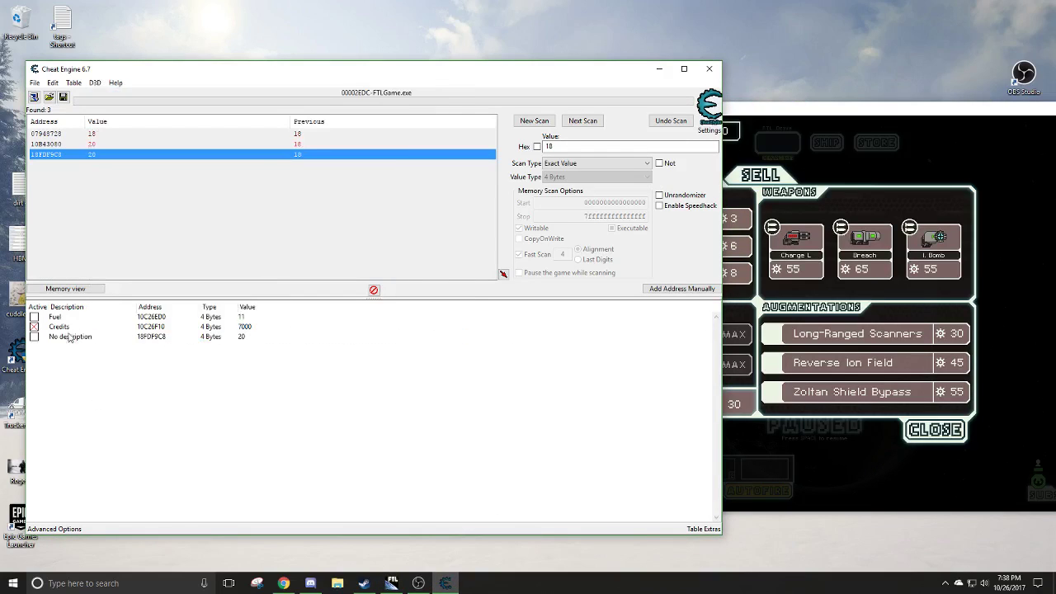
{"action": "type", "text": "Missiles"}
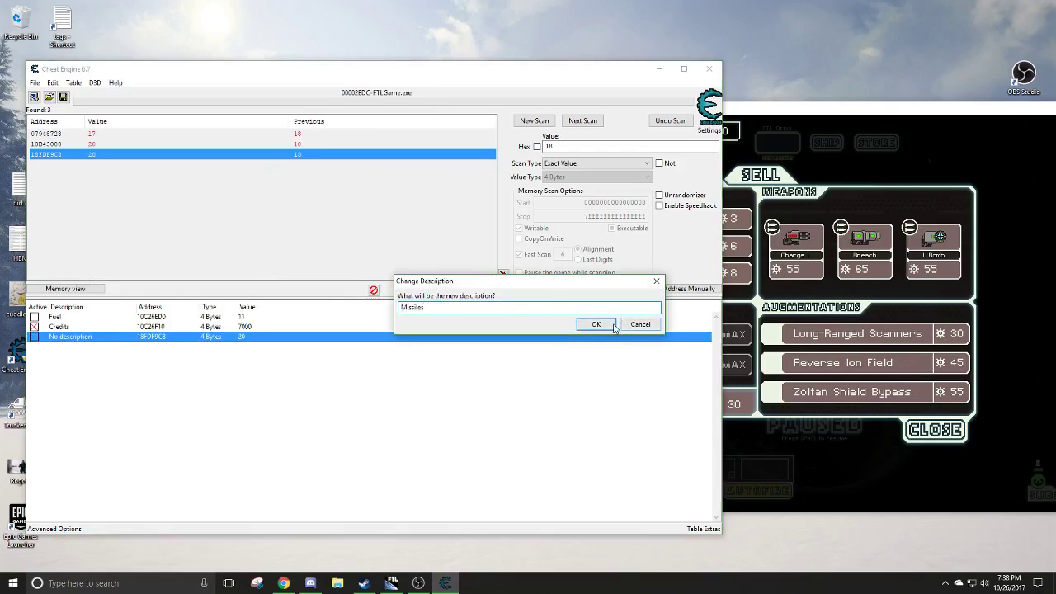
{"action": "left_click", "coordinate": [598, 324]}
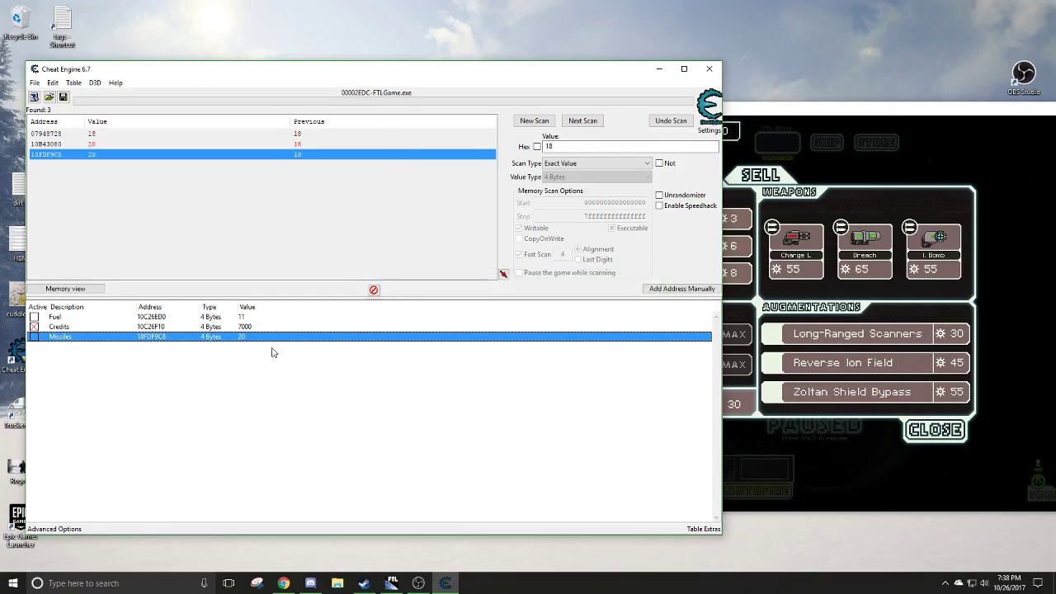
- Set the Missiles entry's value to 200
{"action": "double_click", "coordinate": [264, 338]}
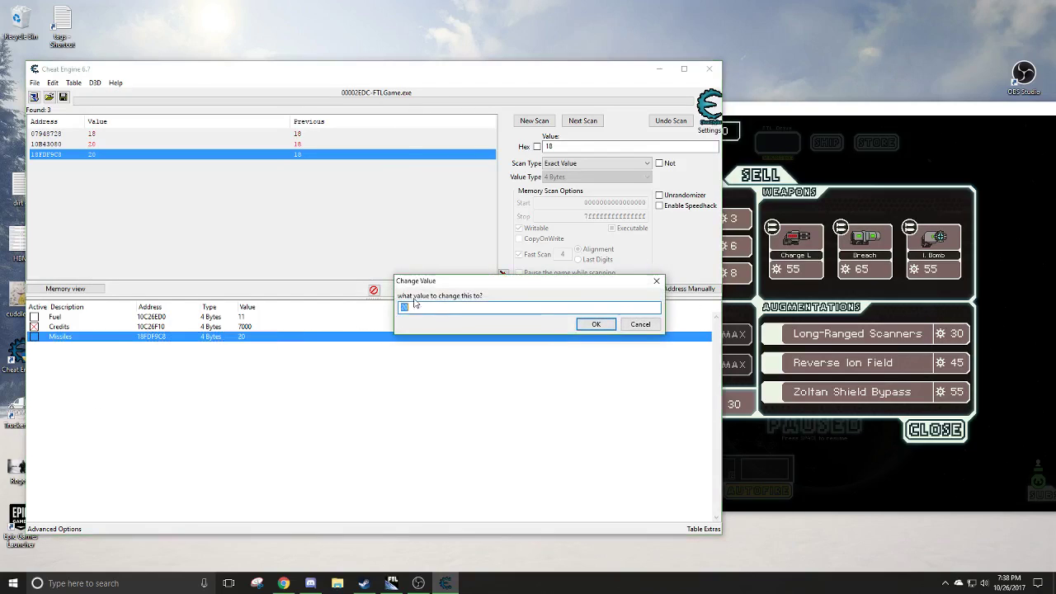
{"action": "left_click", "coordinate": [596, 325]}
{"action": "key", "text": "alt+Tab"}
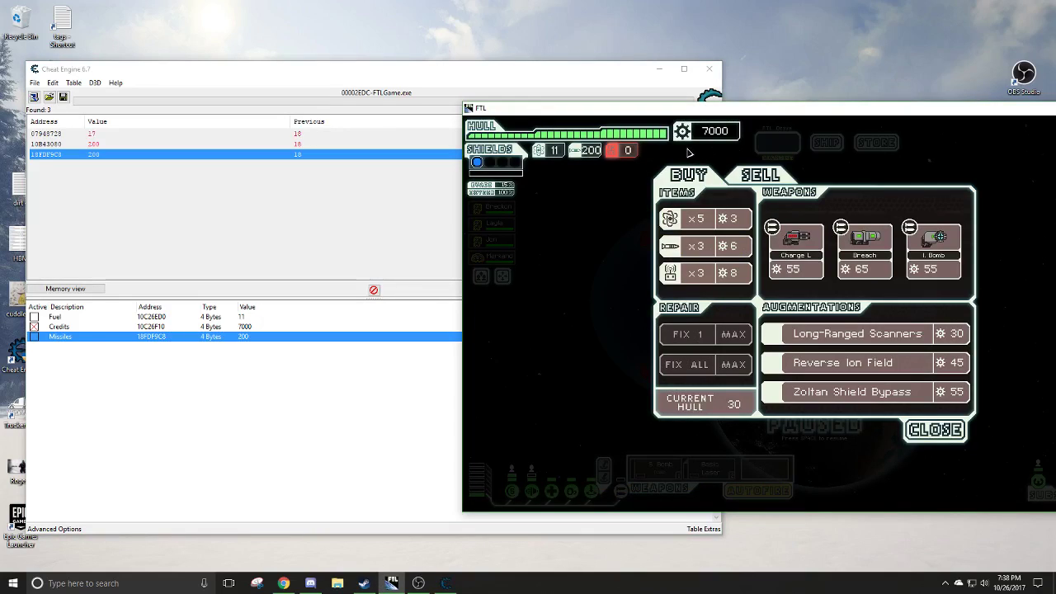
{"action": "left_click_drag", "start_coordinate": [850, 110], "coordinate": [811, 105]}
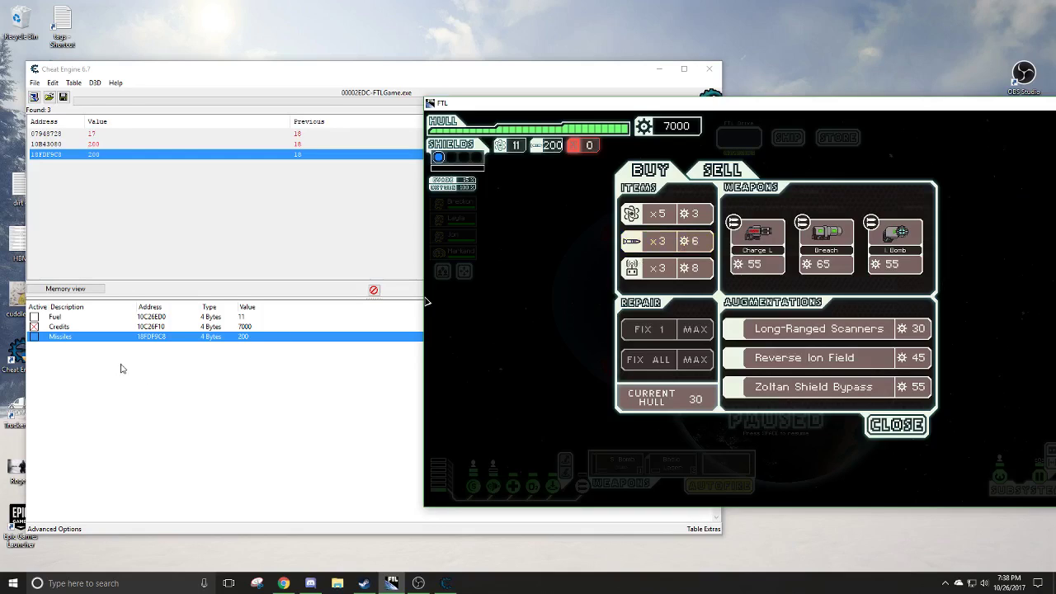
- Raise the Fuel entry's value to 110 and check it in FTL
{"action": "double_click", "coordinate": [242, 317]}
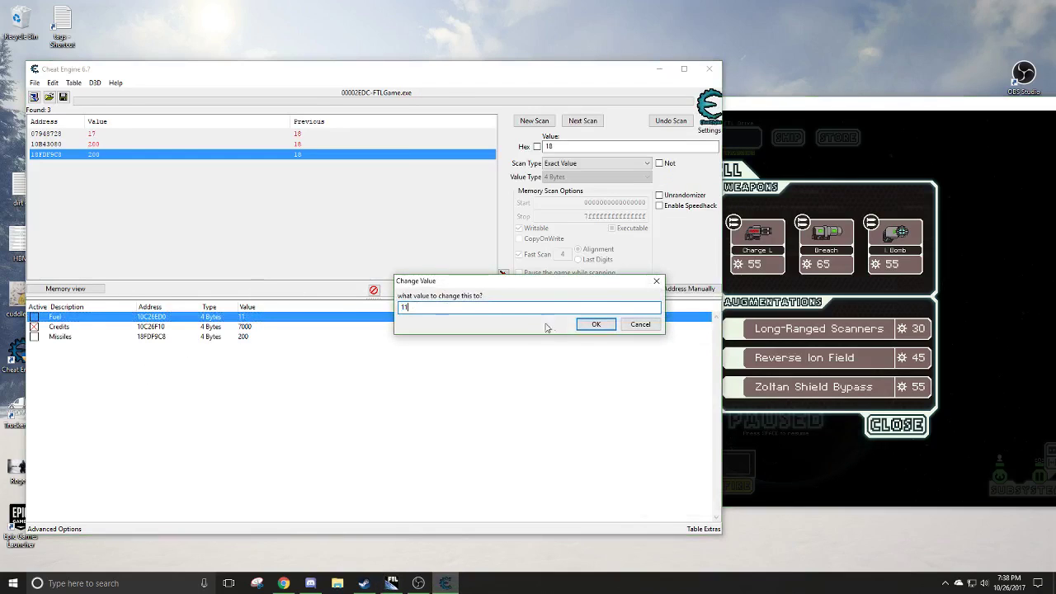
{"action": "type", "text": "0"}
{"action": "left_click", "coordinate": [596, 323]}
{"action": "left_click", "coordinate": [783, 121]}
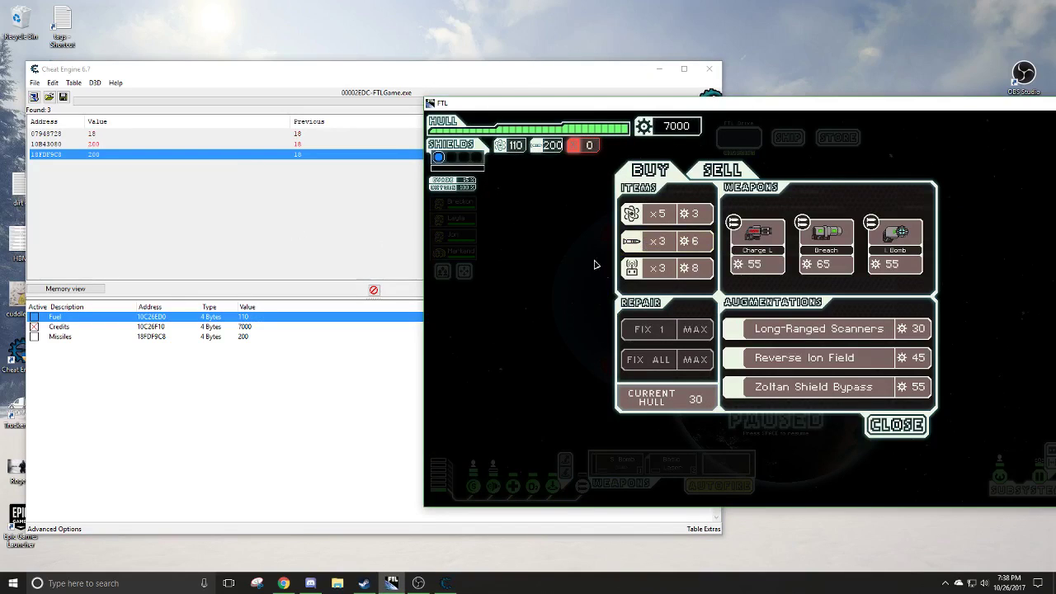
- Start a new drone-parts scan with a first scan for value 0
{"action": "left_click", "coordinate": [228, 240]}
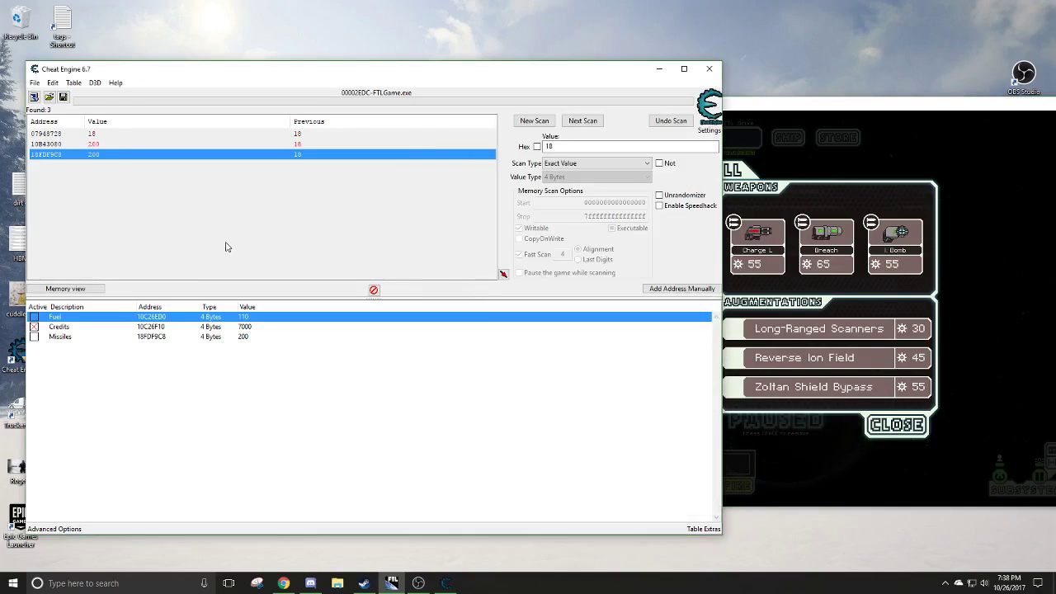
{"action": "left_click", "coordinate": [534, 120]}
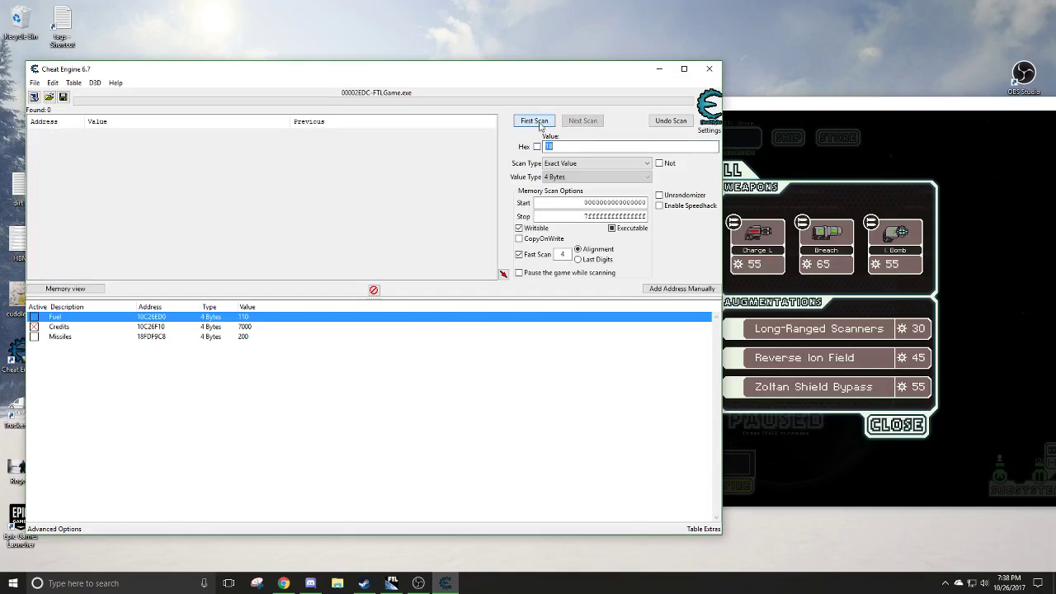
{"action": "left_click", "coordinate": [860, 160]}
{"action": "key", "text": "alt+Tab"}
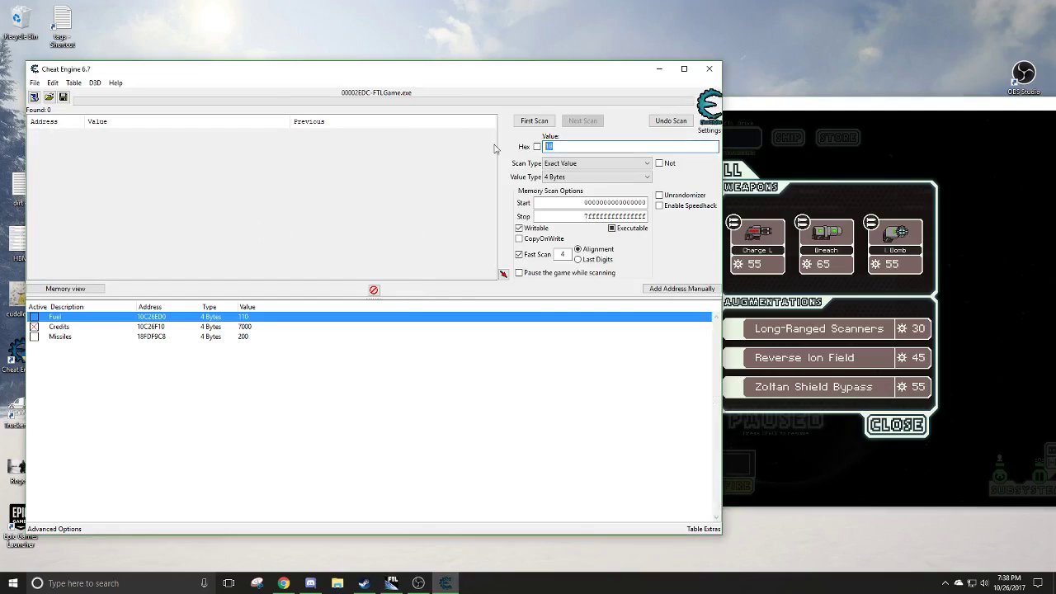
{"action": "type", "text": "0"}
{"action": "key", "text": "Return"}
- Buy drone parts in FTL and narrow the scan to value 1, then 2
{"action": "left_click", "coordinate": [809, 138]}
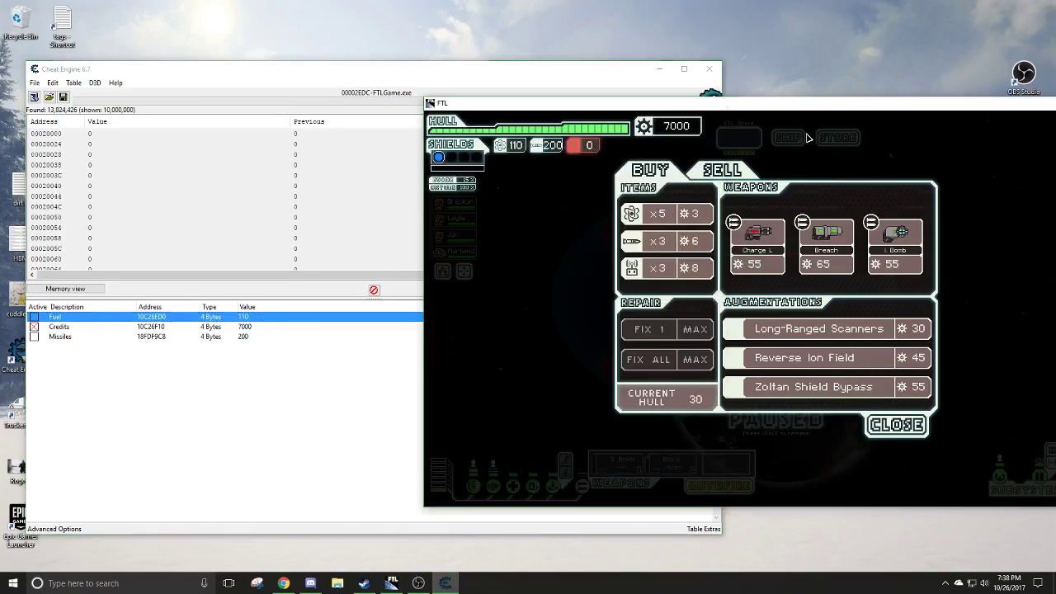
{"action": "left_click", "coordinate": [302, 228]}
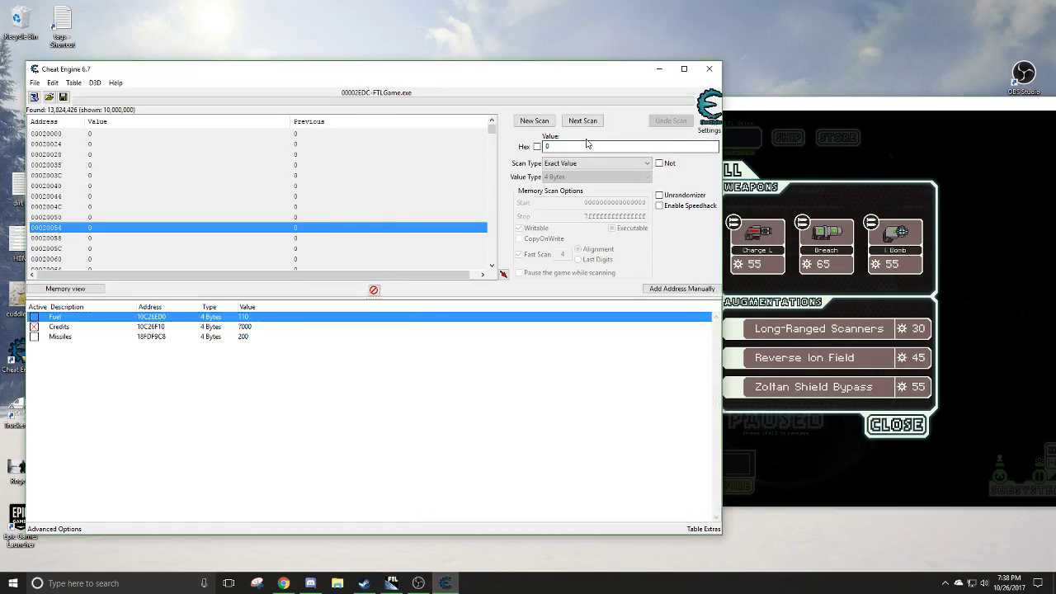
{"action": "double_click", "coordinate": [587, 146]}
{"action": "type", "text": "1"}
{"action": "left_click", "coordinate": [582, 121]}
{"action": "left_click", "coordinate": [779, 139]}
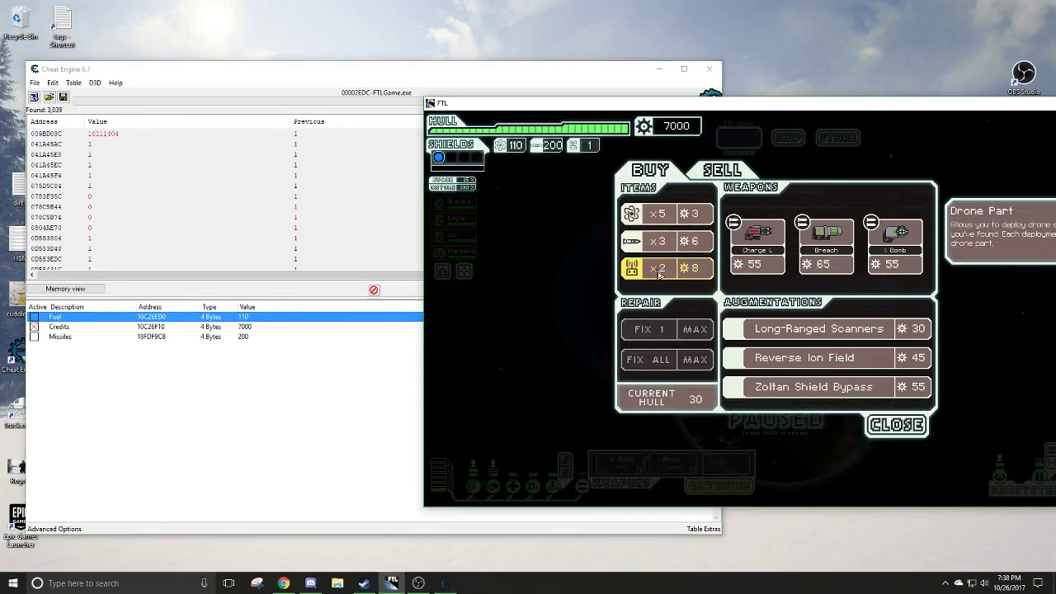
{"action": "key", "text": "alt+Tab"}
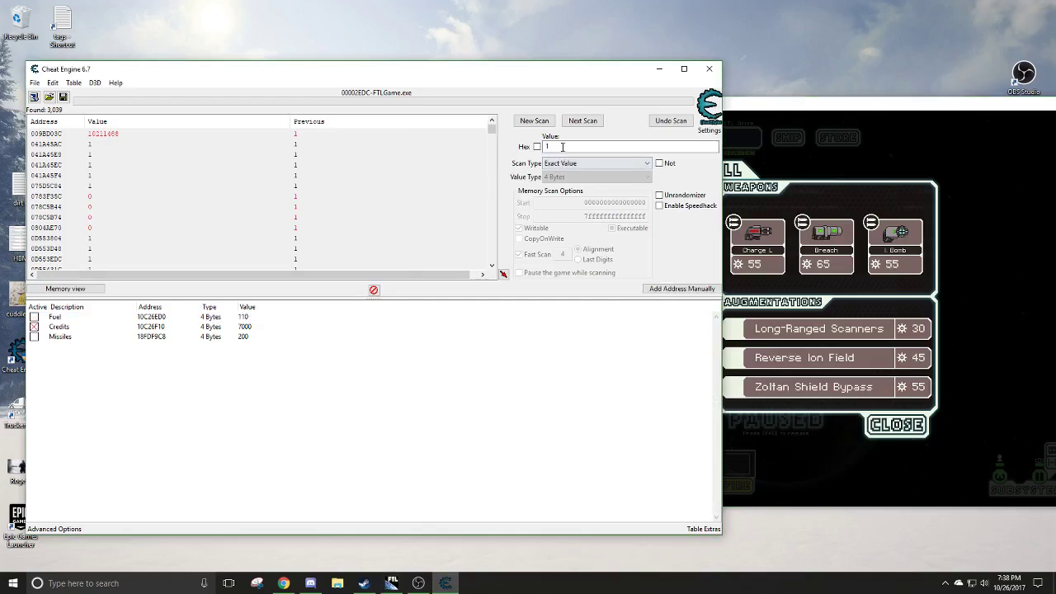
{"action": "double_click", "coordinate": [563, 146]}
{"action": "type", "text": "2"}
{"action": "left_click", "coordinate": [573, 121]}
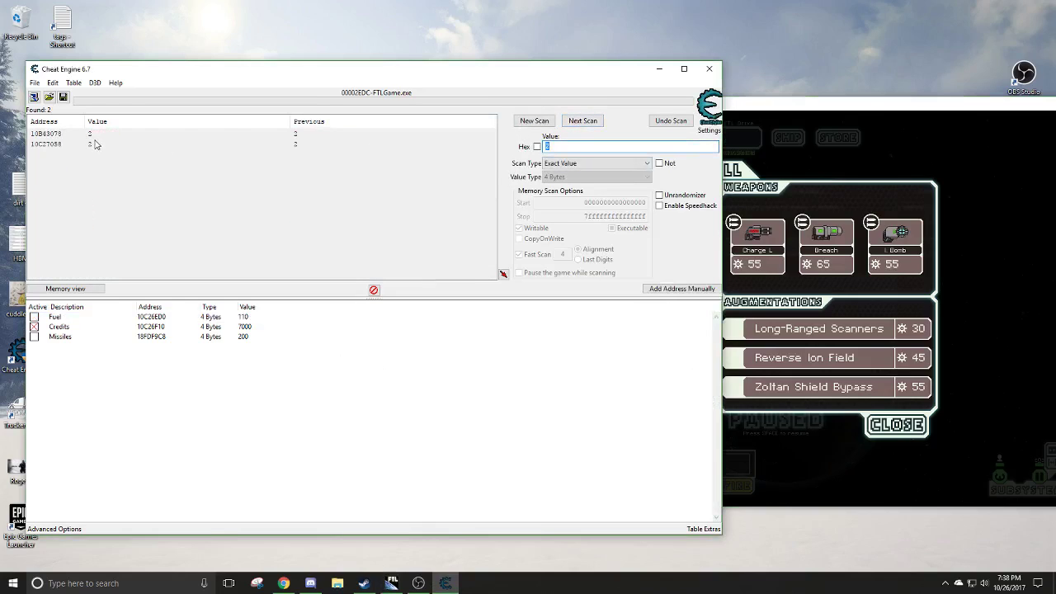
- Add the second result to the table, then delete that unnamed entry while keeping Missiles
{"action": "left_click", "coordinate": [103, 145]}
{"action": "right_click", "coordinate": [103, 145]}
{"action": "left_click", "coordinate": [132, 152]}
{"action": "left_click", "coordinate": [71, 346]}
{"action": "key", "text": "Delete"}
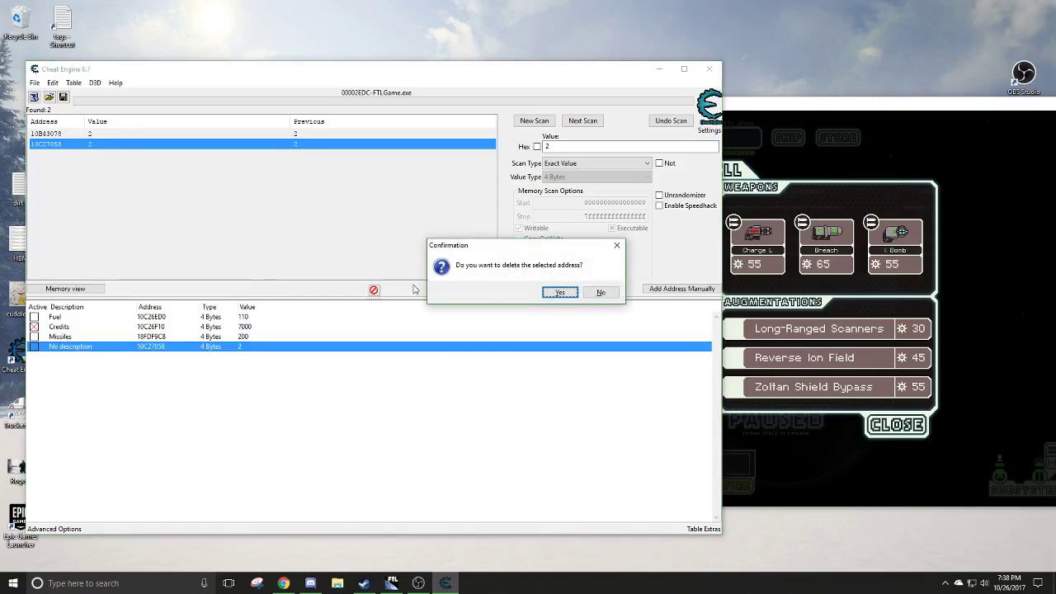
{"action": "left_click", "coordinate": [546, 292]}
{"action": "key", "text": "Delete"}
{"action": "key", "text": "Escape"}
- Change both remaining drone addresses from 2 to 20
{"action": "right_click", "coordinate": [112, 145]}
{"action": "left_click", "coordinate": [157, 163]}
{"action": "type", "text": "20"}
{"action": "left_click", "coordinate": [596, 323]}
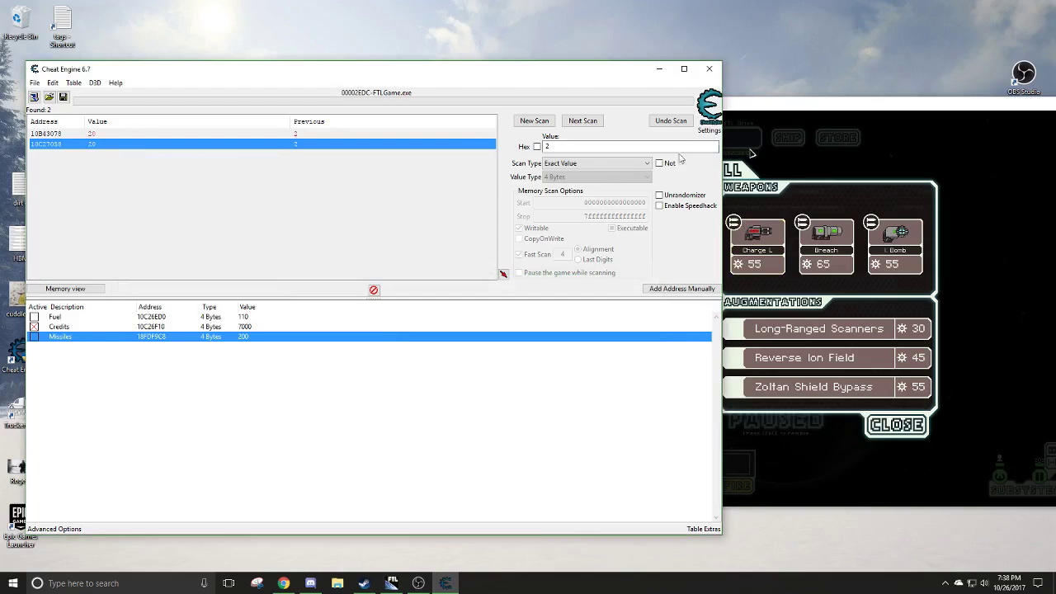
- Add drone address 10C27058 to the table, describe it 'Drones', and return to FTL
{"action": "left_click", "coordinate": [826, 146]}
{"action": "right_click", "coordinate": [162, 147]}
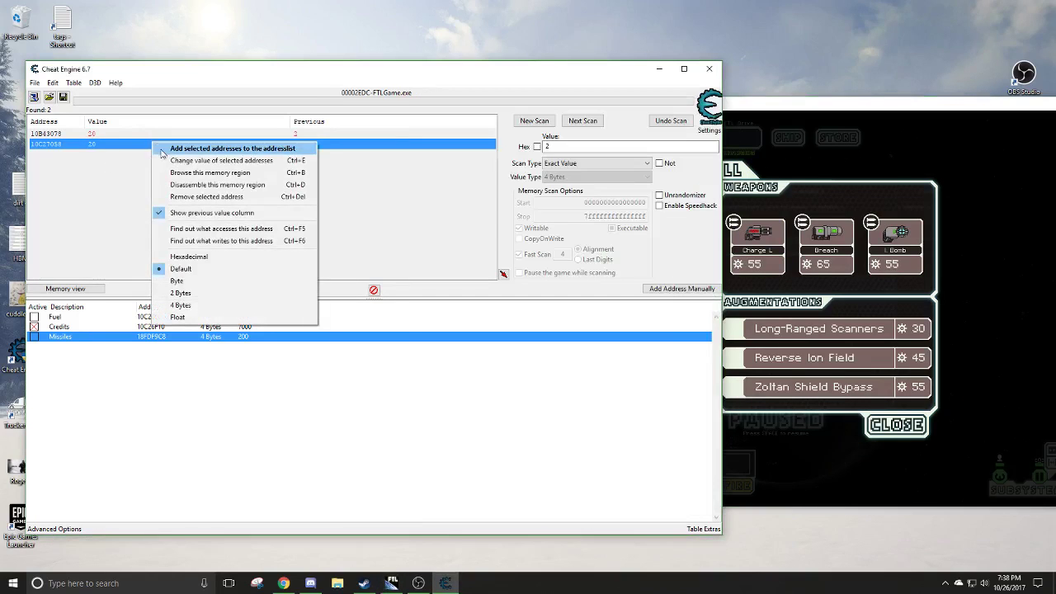
{"action": "left_click", "coordinate": [165, 150]}
{"action": "left_click", "coordinate": [73, 348]}
{"action": "right_click", "coordinate": [73, 347]}
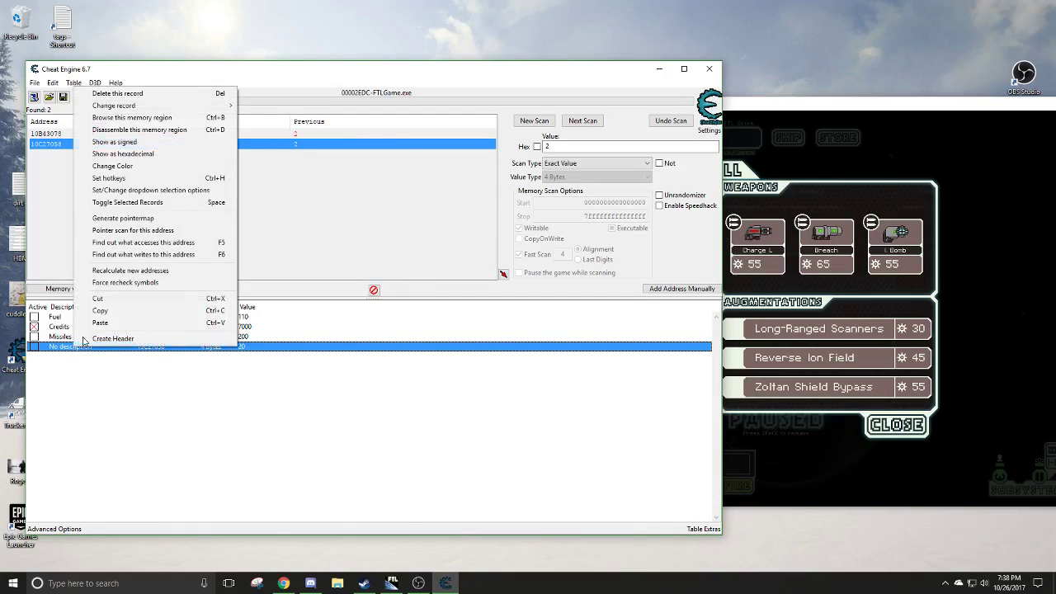
{"action": "left_click", "coordinate": [66, 354]}
{"action": "double_click", "coordinate": [70, 346]}
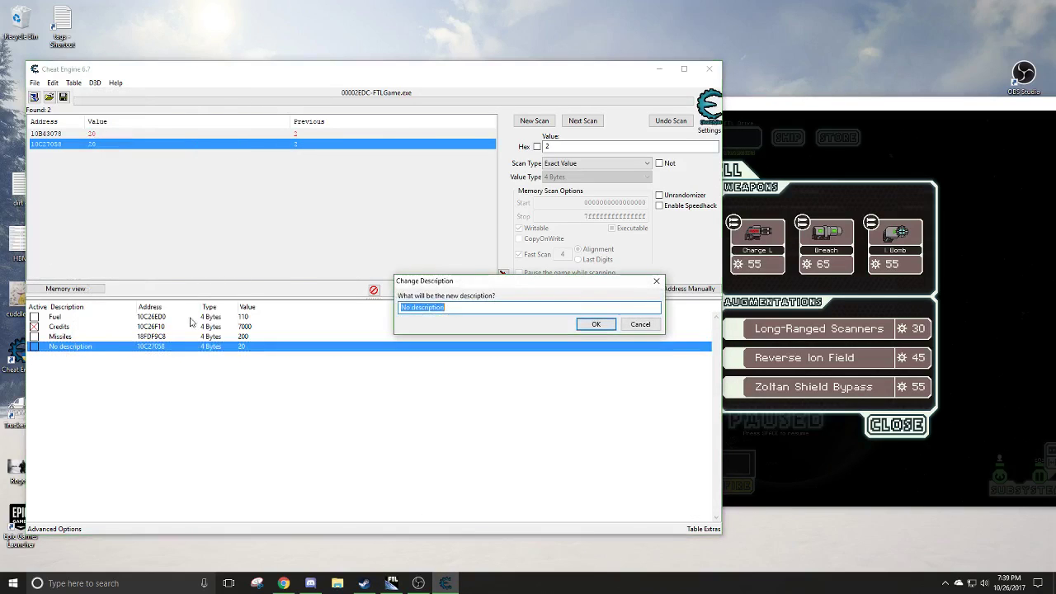
{"action": "type", "text": "Drones"}
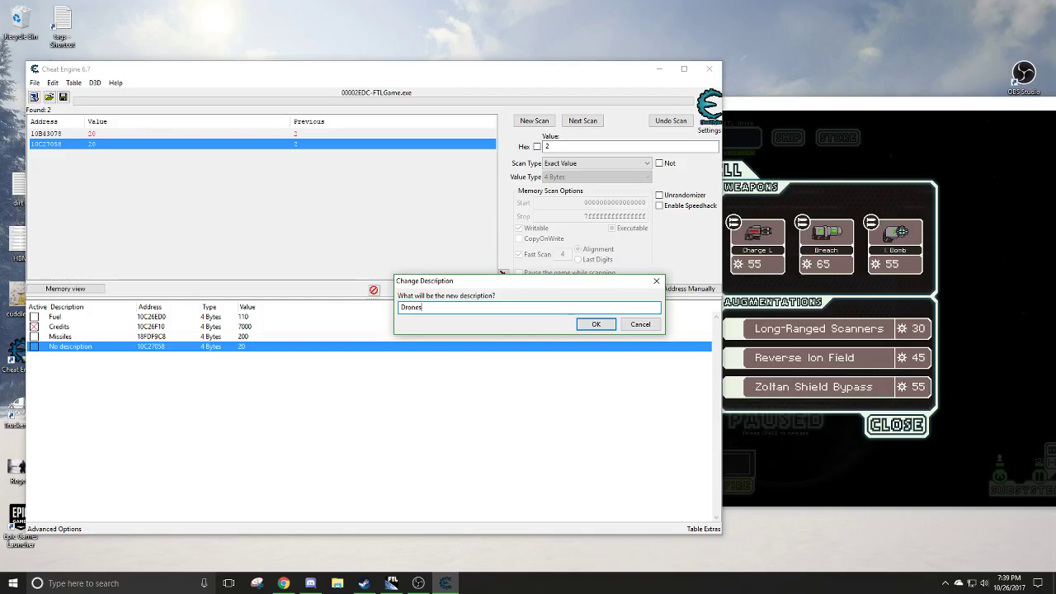
{"action": "left_click", "coordinate": [596, 324]}
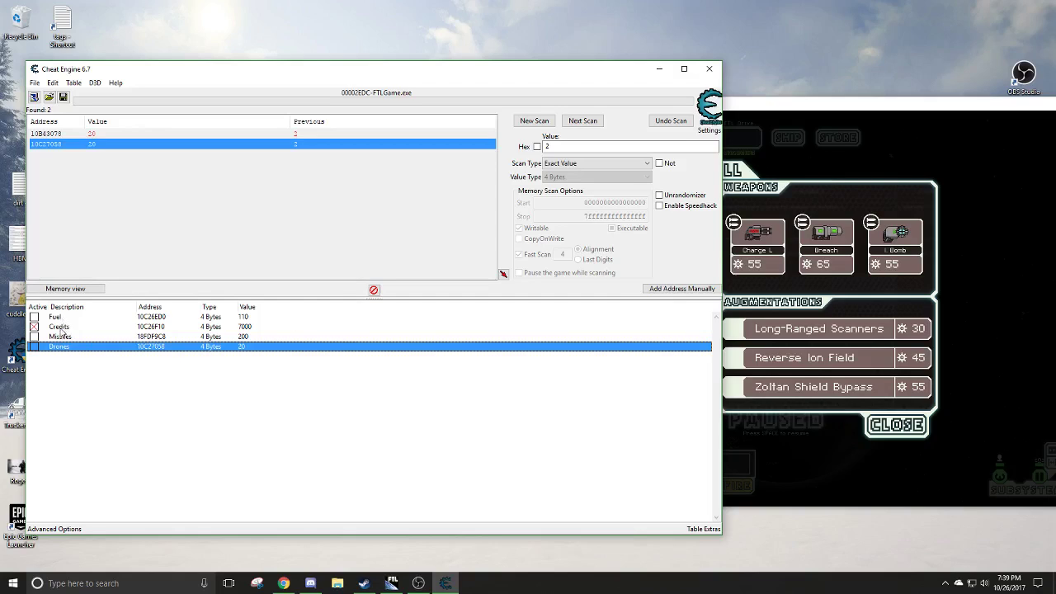
{"action": "left_click", "coordinate": [884, 162]}
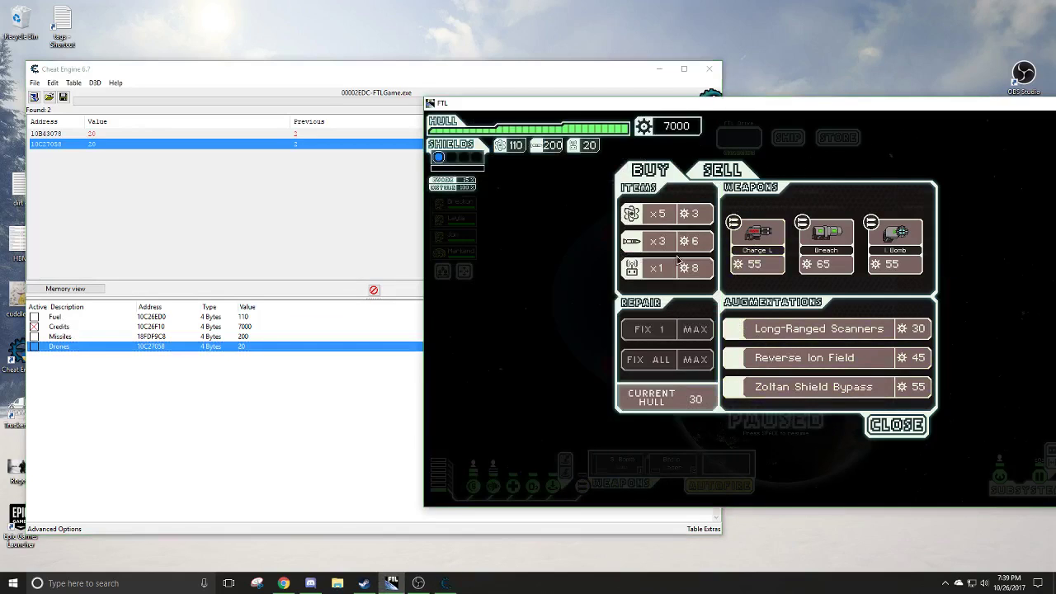
- Close the store and raise the reactor to its 25-bar maximum
{"action": "left_click", "coordinate": [897, 426]}
{"action": "left_click_drag", "start_coordinate": [772, 107], "coordinate": [670, 95]}
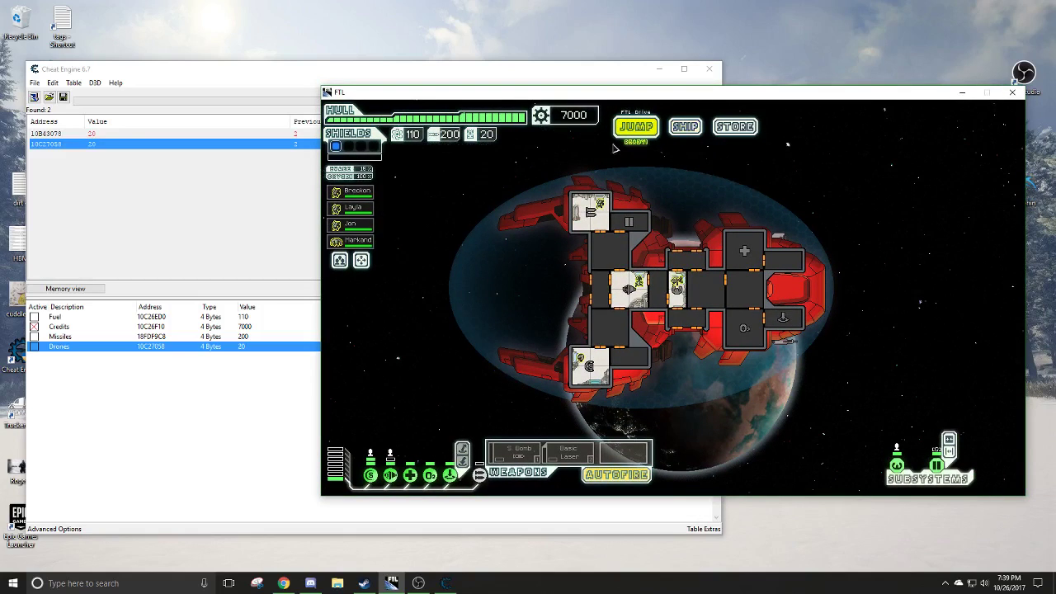
{"action": "left_click", "coordinate": [685, 126]}
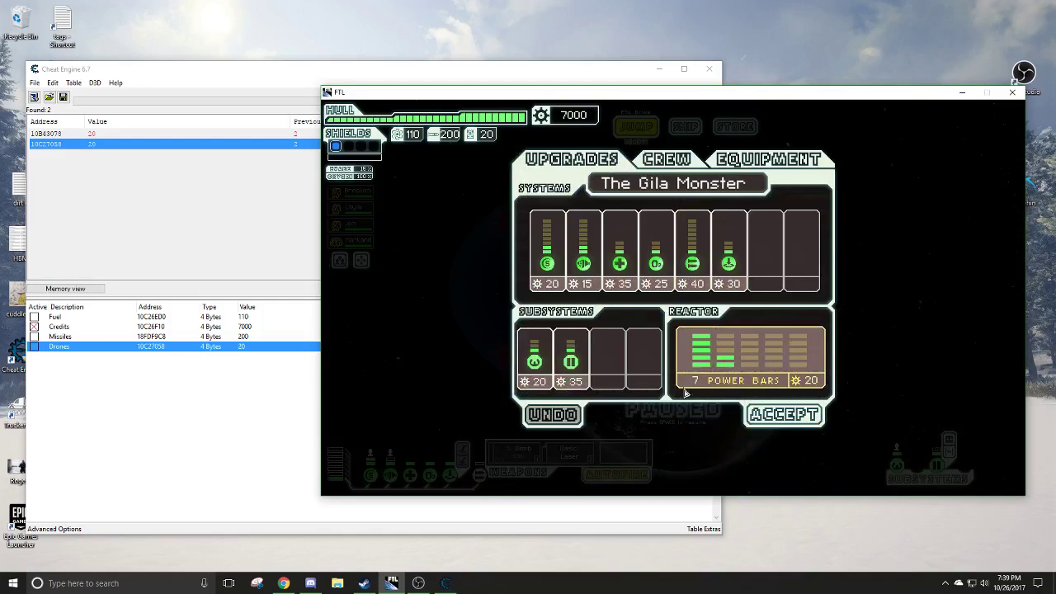
{"action": "left_click", "coordinate": [739, 359]}
{"action": "left_click", "coordinate": [734, 361]}
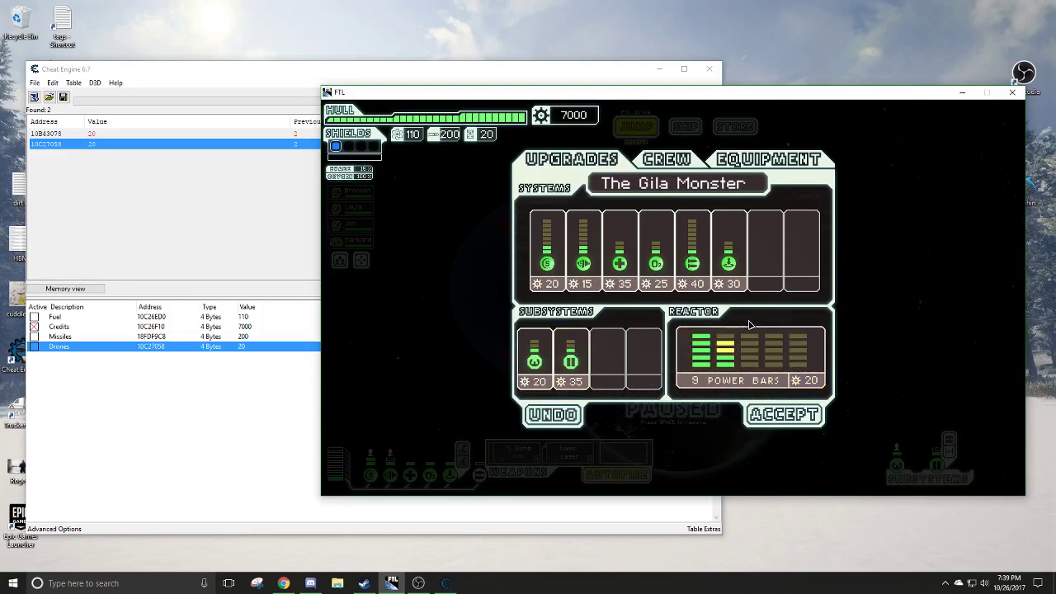
{"action": "left_click", "coordinate": [757, 351]}
{"action": "left_click", "coordinate": [763, 356]}
{"action": "left_click", "coordinate": [768, 361]}
{"action": "left_click", "coordinate": [774, 369]}
{"action": "left_click", "coordinate": [776, 369]}
{"action": "left_click", "coordinate": [776, 368]}
{"action": "left_click", "coordinate": [777, 368]}
{"action": "left_click", "coordinate": [777, 366]}
{"action": "left_click", "coordinate": [777, 365]}
{"action": "left_click", "coordinate": [777, 366]}
{"action": "left_click", "coordinate": [779, 365]}
{"action": "left_click", "coordinate": [778, 364]}
- Max out weapons, teleporter, oxygen, medbay, engines, shields and subsystems, then accept the upgrades
{"action": "left_click", "coordinate": [692, 258]}
{"action": "left_click", "coordinate": [692, 258]}
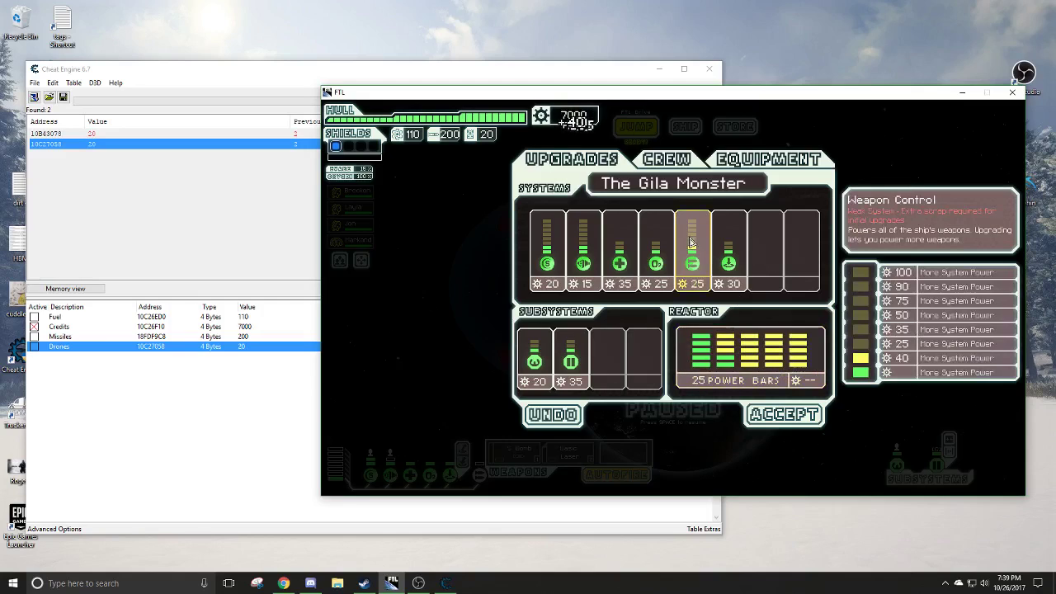
{"action": "left_click", "coordinate": [692, 257]}
{"action": "left_click", "coordinate": [692, 258]}
{"action": "left_click", "coordinate": [693, 257]}
{"action": "left_click", "coordinate": [692, 257]}
{"action": "left_click", "coordinate": [730, 261]}
{"action": "left_click", "coordinate": [731, 262]}
{"action": "left_click", "coordinate": [656, 263]}
{"action": "left_click", "coordinate": [656, 263]}
{"action": "left_click", "coordinate": [620, 262]}
{"action": "left_click", "coordinate": [620, 262]}
{"action": "left_click", "coordinate": [583, 262]}
{"action": "left_click", "coordinate": [583, 262]}
{"action": "left_click", "coordinate": [583, 262]}
{"action": "left_click", "coordinate": [584, 262]}
{"action": "left_click", "coordinate": [550, 262]}
{"action": "left_click", "coordinate": [550, 263]}
{"action": "left_click", "coordinate": [550, 263]}
{"action": "left_click", "coordinate": [550, 262]}
{"action": "left_click", "coordinate": [550, 263]}
{"action": "left_click", "coordinate": [550, 262]}
{"action": "left_click", "coordinate": [573, 262]}
{"action": "left_click", "coordinate": [584, 262]}
{"action": "left_click", "coordinate": [571, 359]}
{"action": "left_click", "coordinate": [571, 359]}
{"action": "left_click", "coordinate": [534, 359]}
{"action": "left_click", "coordinate": [535, 359]}
{"action": "left_click", "coordinate": [779, 421]}
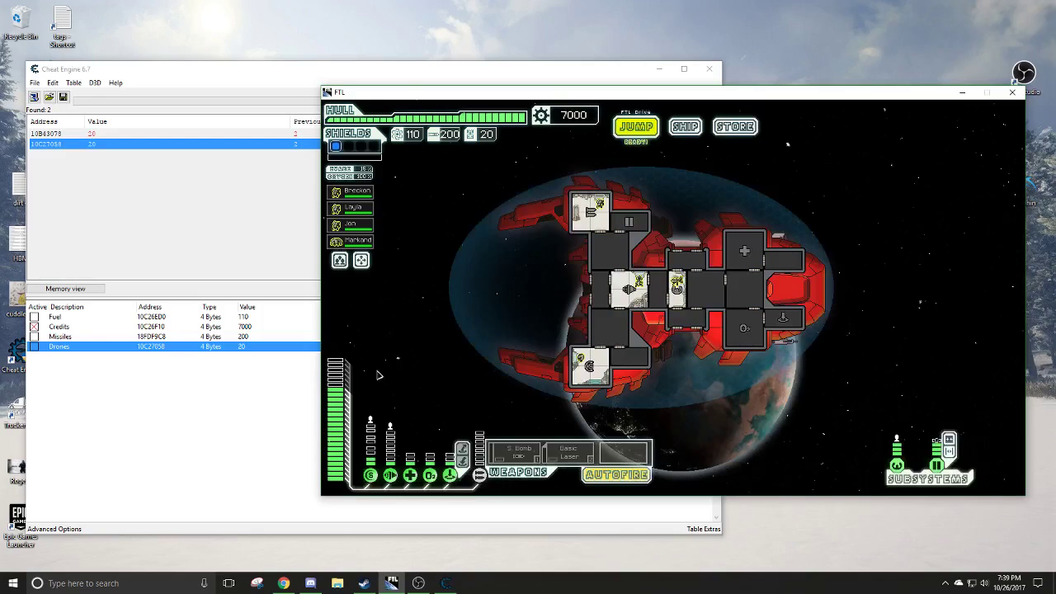
- Check the crew roster on the ship screen, then reopen the store
{"action": "left_click", "coordinate": [689, 127]}
{"action": "left_click", "coordinate": [661, 171]}
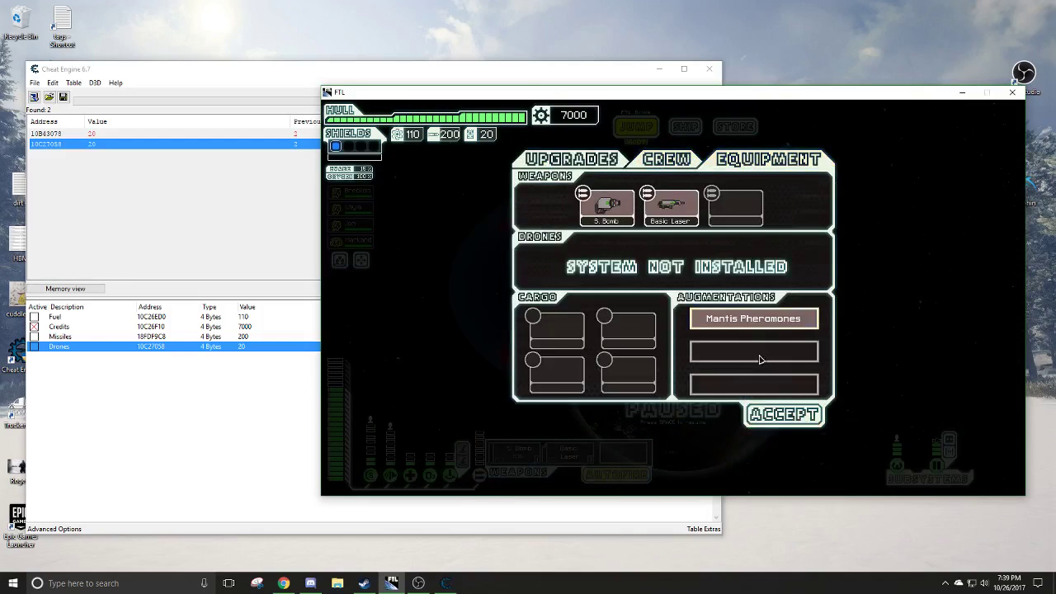
{"action": "left_click", "coordinate": [784, 414]}
{"action": "left_click", "coordinate": [734, 126]}
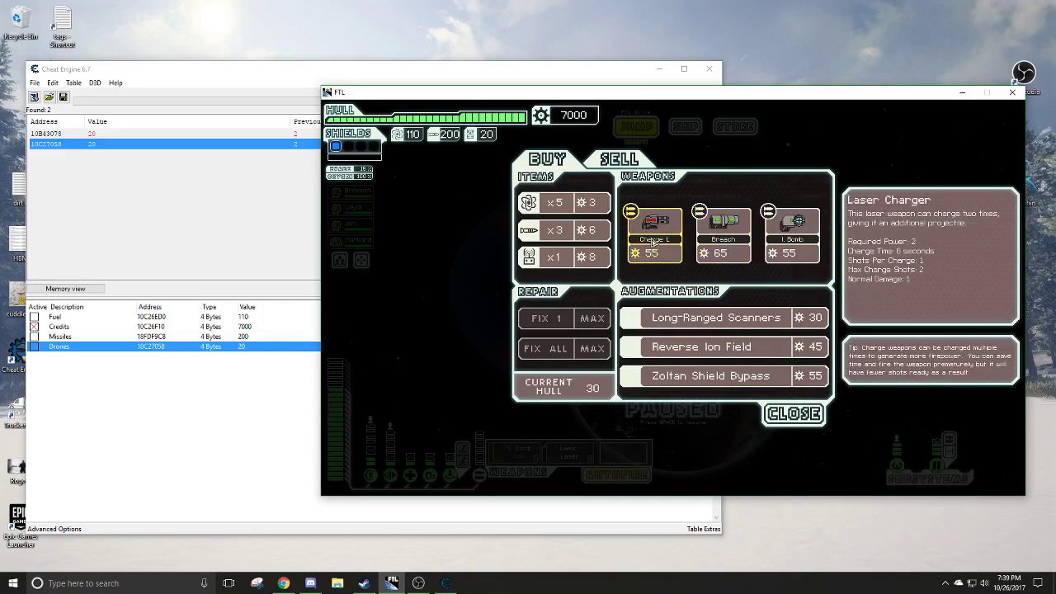
- Buy the Breach and Ion Bomb weapons and all the fuel
{"action": "left_click", "coordinate": [723, 231]}
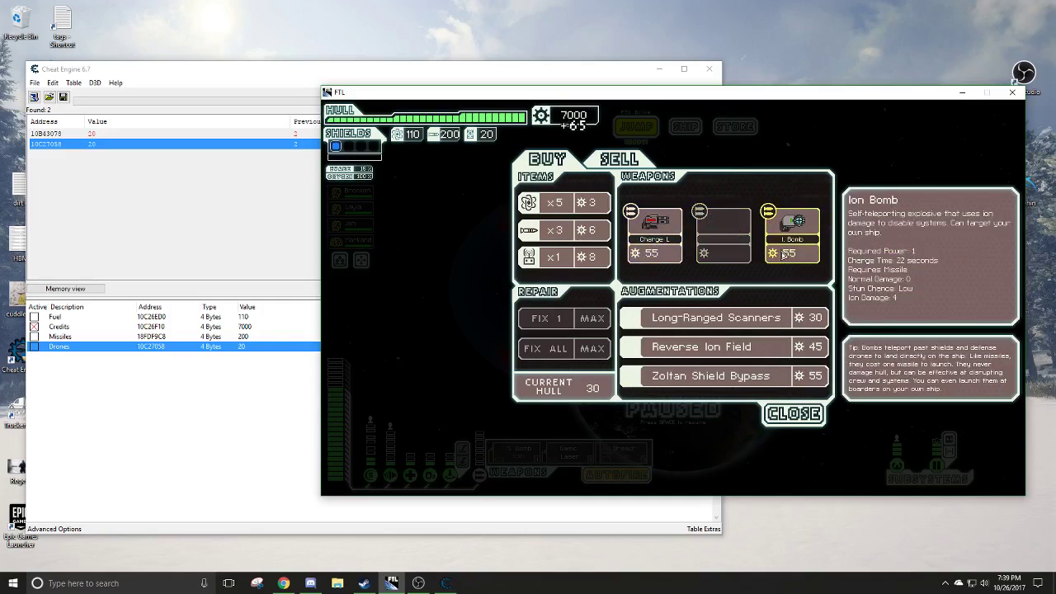
{"action": "left_click", "coordinate": [792, 231]}
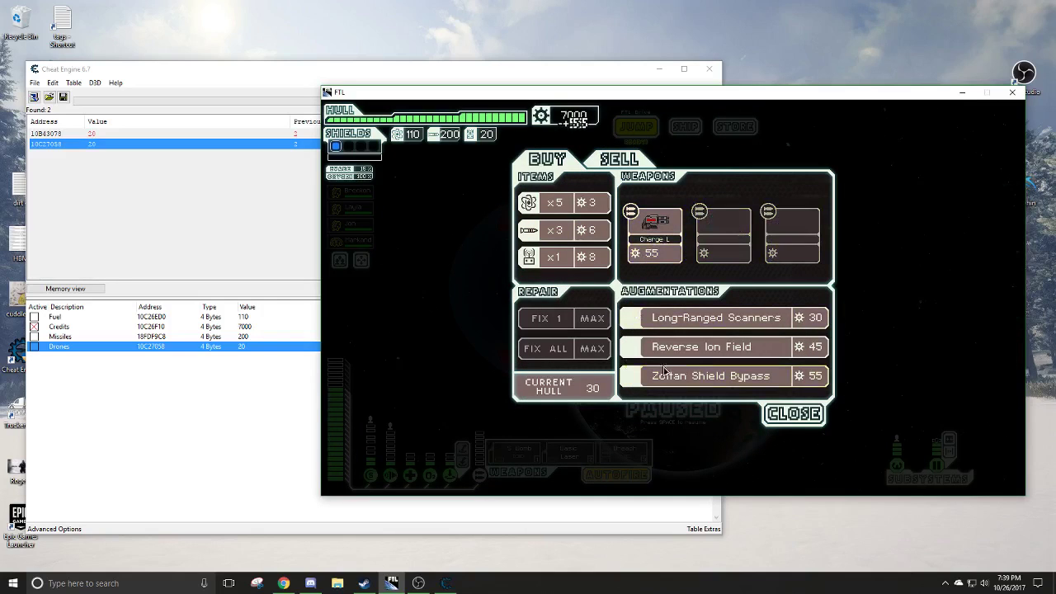
{"action": "left_click", "coordinate": [551, 211]}
{"action": "left_click", "coordinate": [551, 210]}
{"action": "left_click", "coordinate": [551, 212]}
{"action": "left_click", "coordinate": [551, 212]}
{"action": "left_click", "coordinate": [552, 213]}
- Buy the missiles, drone parts and Long-Ranged Scanners, then close the store
{"action": "left_click", "coordinate": [555, 231]}
{"action": "left_click", "coordinate": [555, 231]}
{"action": "left_click", "coordinate": [555, 231]}
{"action": "left_click", "coordinate": [586, 261]}
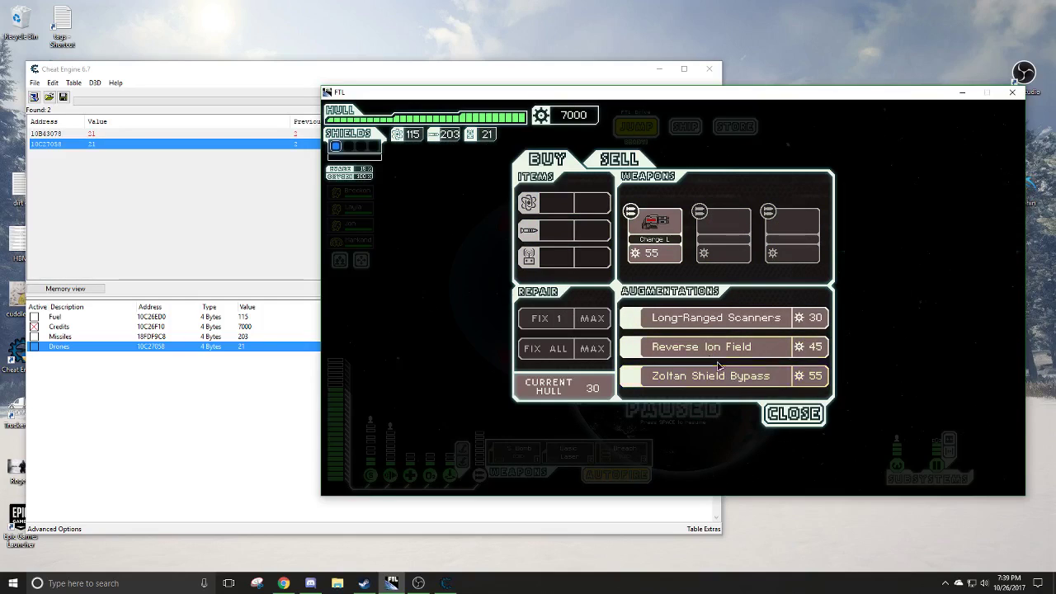
{"action": "left_click", "coordinate": [733, 325]}
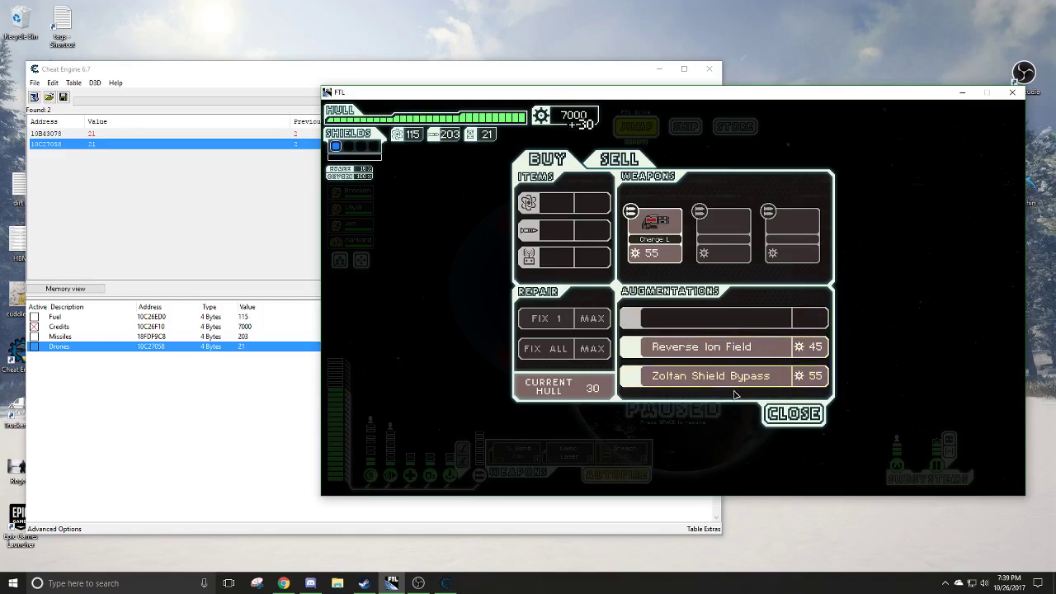
{"action": "left_click", "coordinate": [783, 415]}
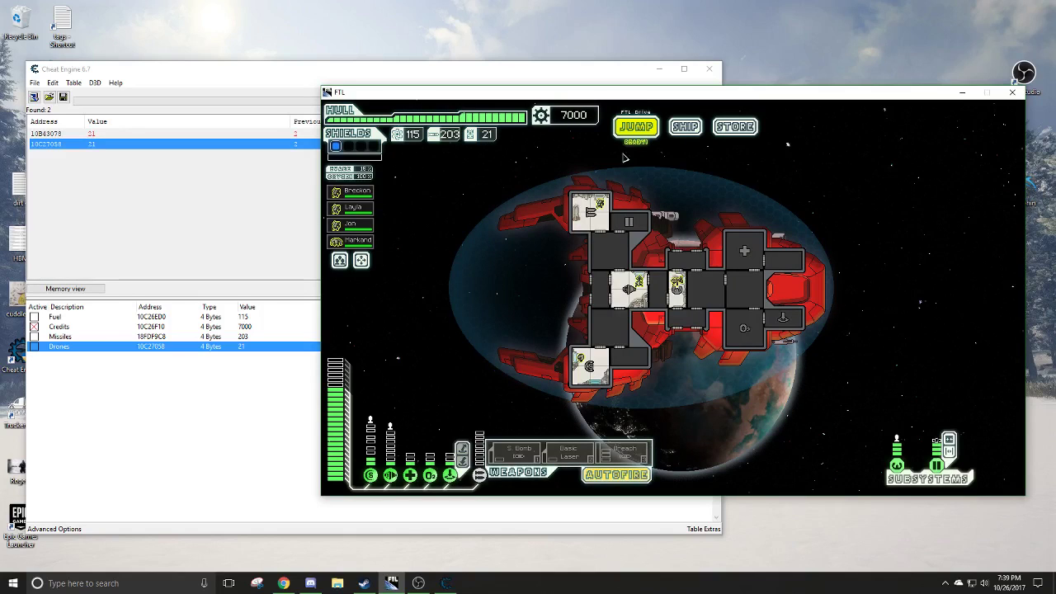
{"action": "left_click", "coordinate": [730, 129]}
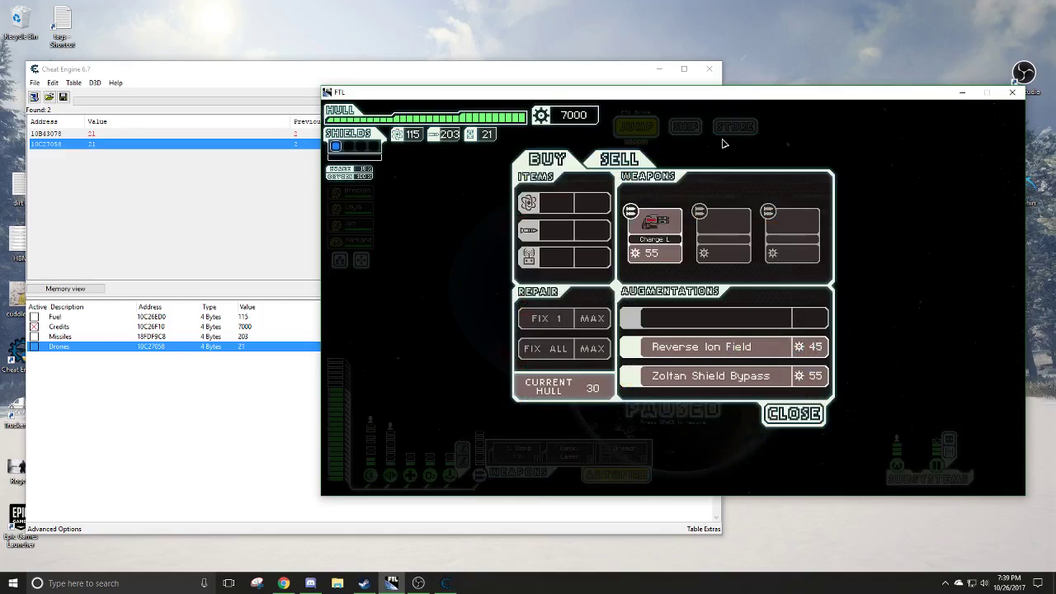
{"action": "left_click", "coordinate": [794, 412]}
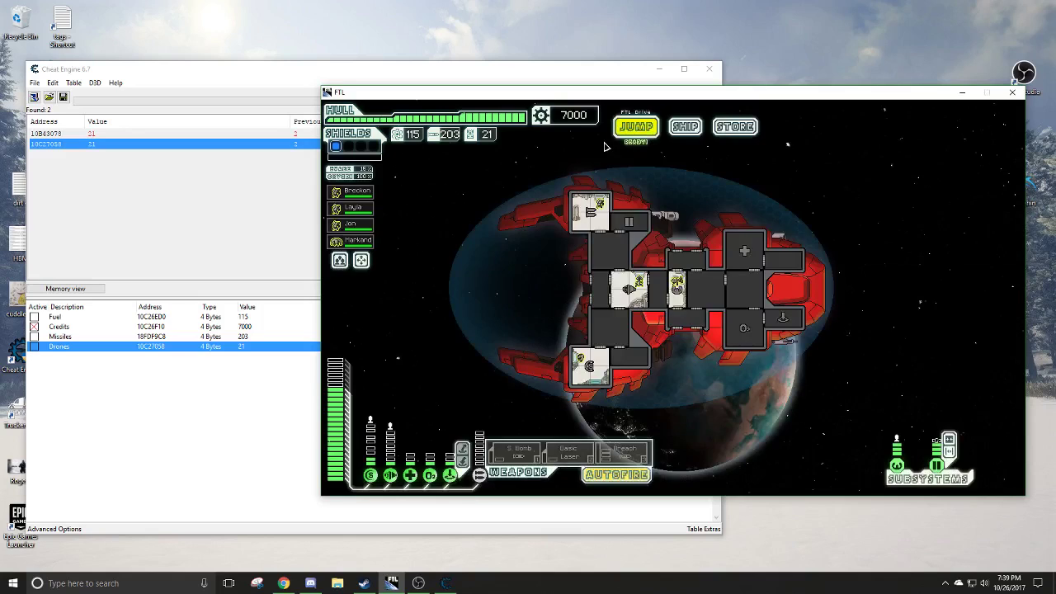
- Start a fresh Cheat Engine scan for the hull value 30
{"action": "left_click", "coordinate": [184, 231]}
{"action": "left_click", "coordinate": [628, 136]}
{"action": "left_click", "coordinate": [276, 156]}
{"action": "left_click", "coordinate": [578, 147]}
{"action": "type", "text": "30"}
{"action": "left_click", "coordinate": [535, 121]}
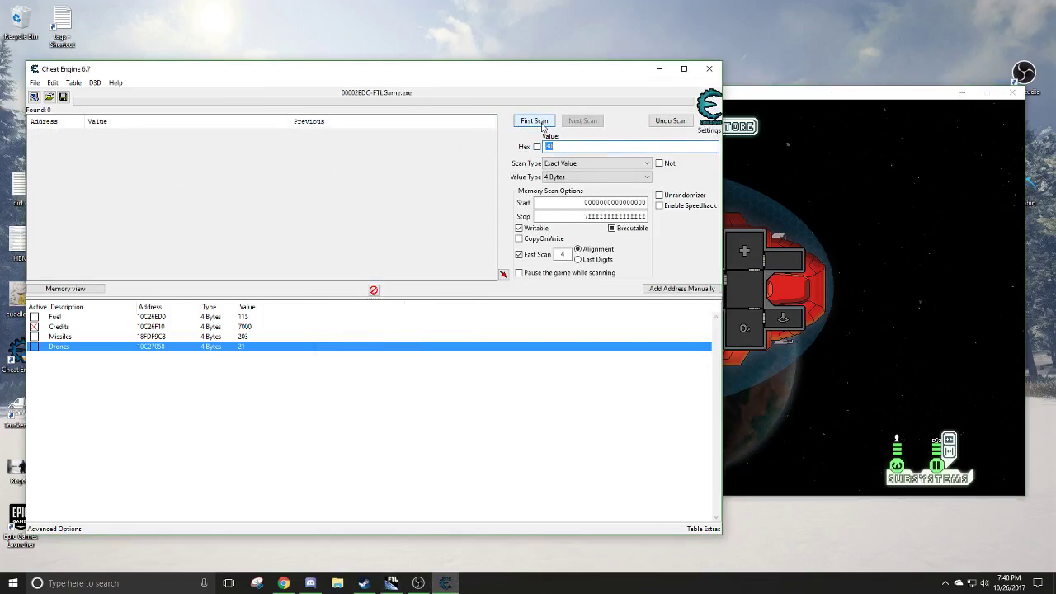
{"action": "left_click", "coordinate": [534, 121]}
- Back in FTL, check the upgrade and store screens, then jump to a beacon
{"action": "left_click", "coordinate": [892, 167]}
{"action": "left_click", "coordinate": [685, 127]}
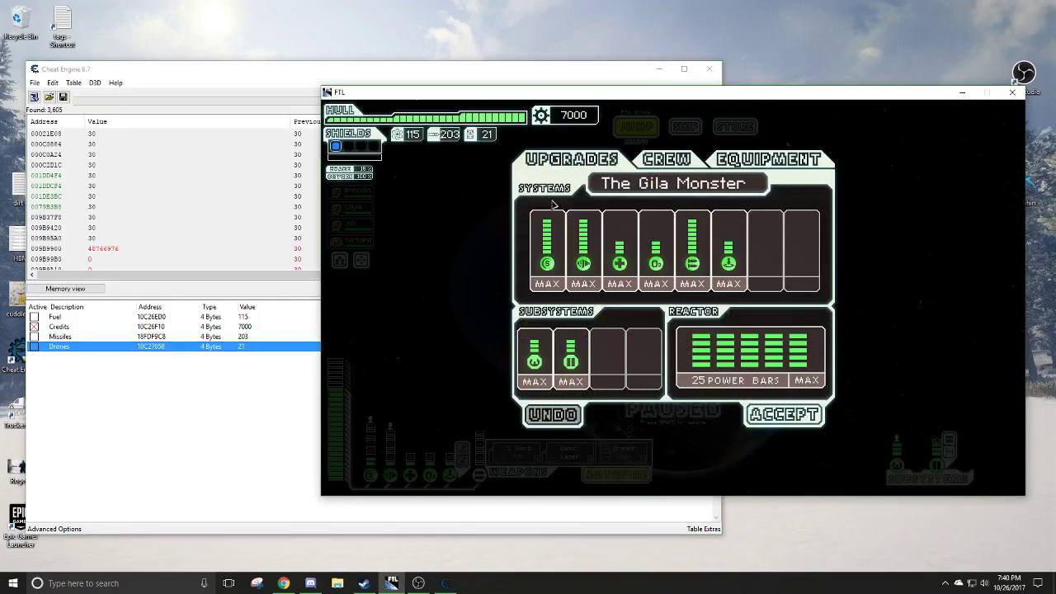
{"action": "left_click", "coordinate": [780, 419]}
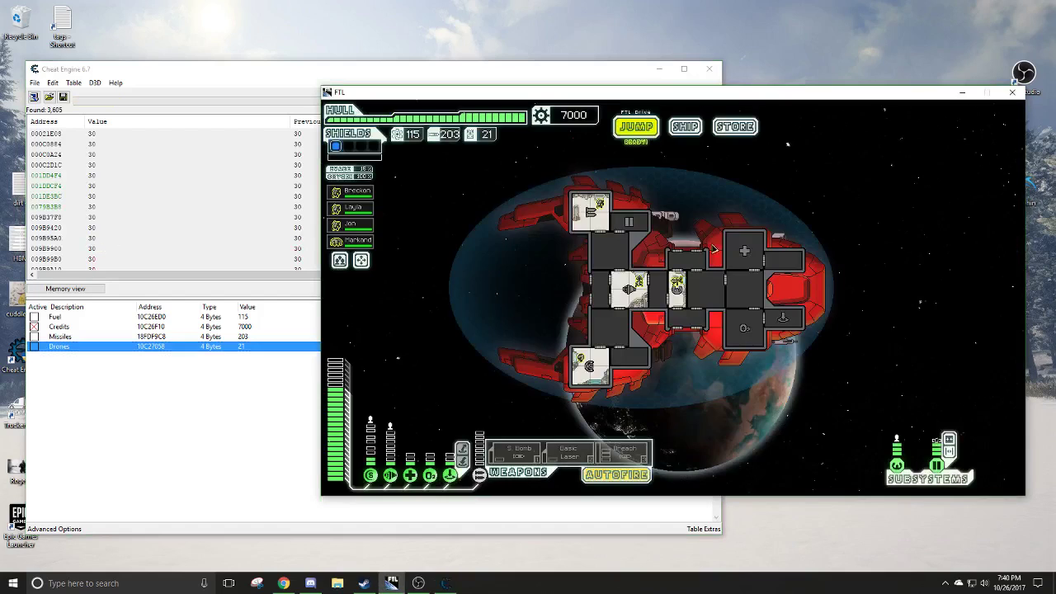
{"action": "left_click", "coordinate": [685, 126]}
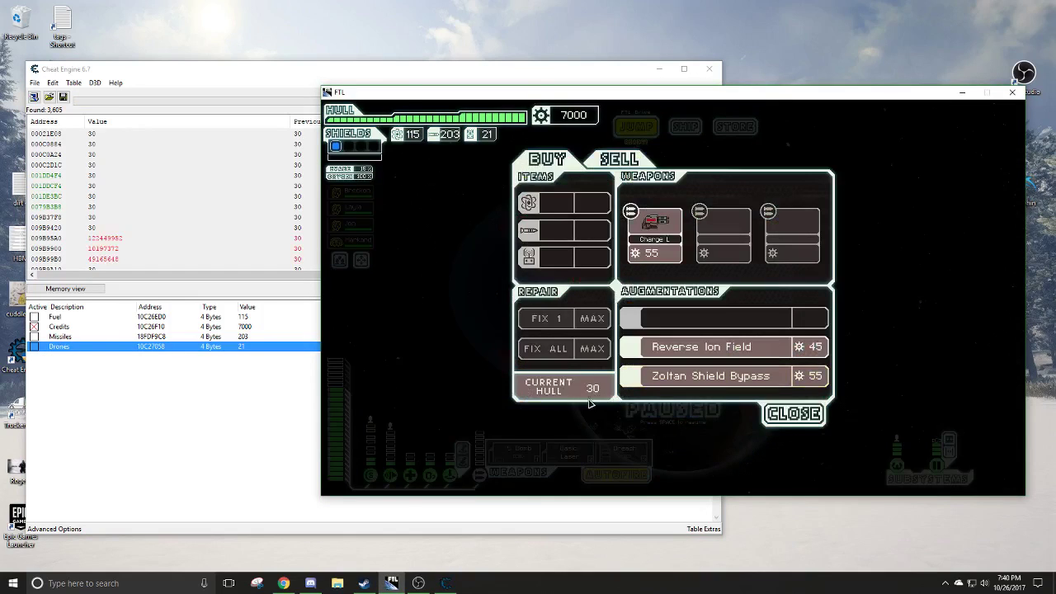
{"action": "left_click", "coordinate": [797, 419]}
{"action": "left_click", "coordinate": [636, 127]}
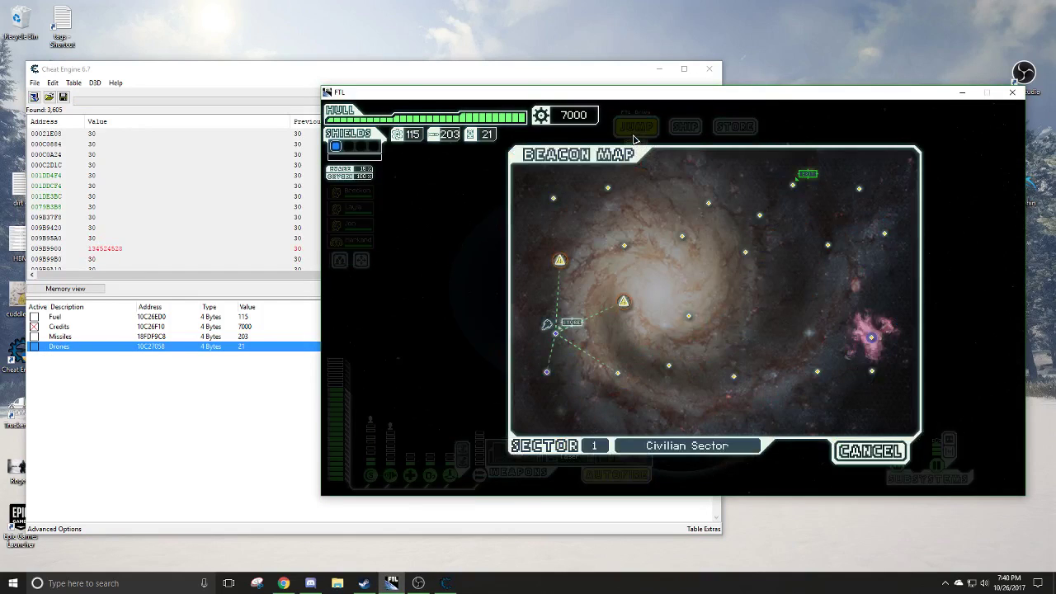
{"action": "left_click", "coordinate": [560, 263]}
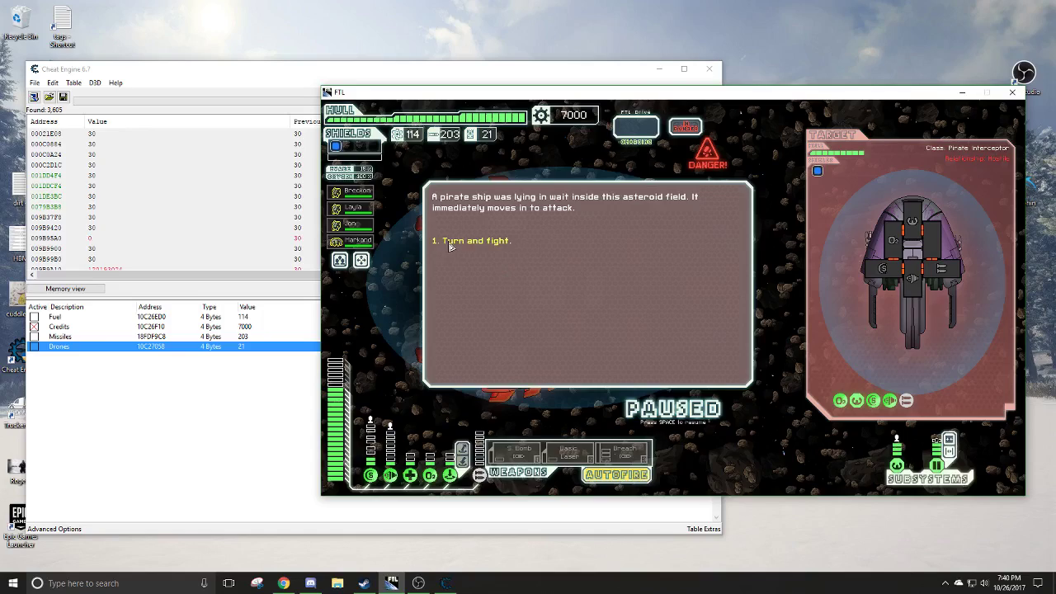
- Choose 'Turn and fight' to engage the ambushing pirate ship
{"action": "left_click", "coordinate": [450, 246]}
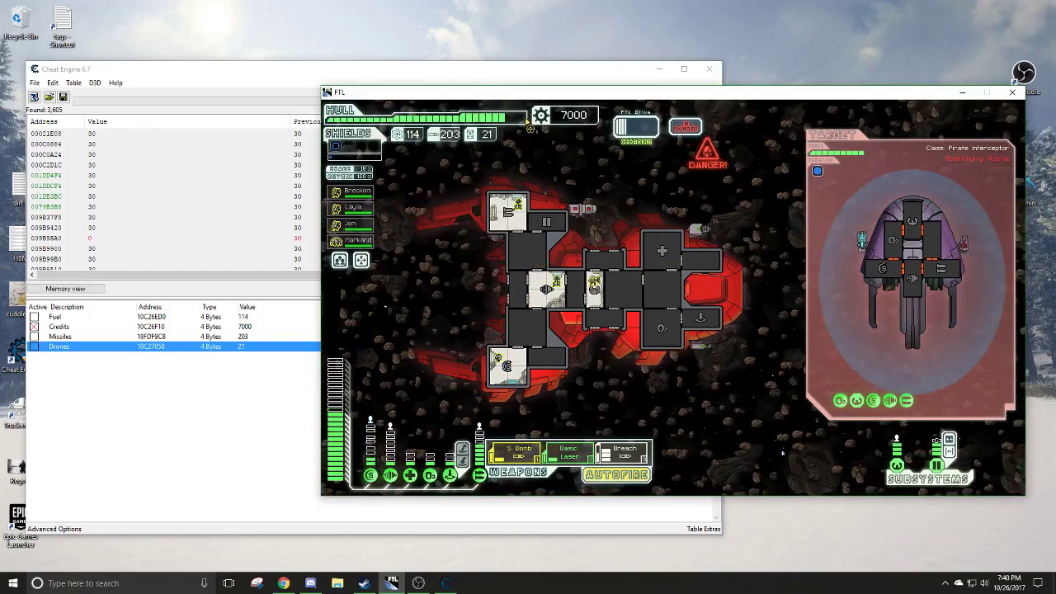
- Narrow the hull scan to addresses now holding 27
{"action": "left_click", "coordinate": [508, 75]}
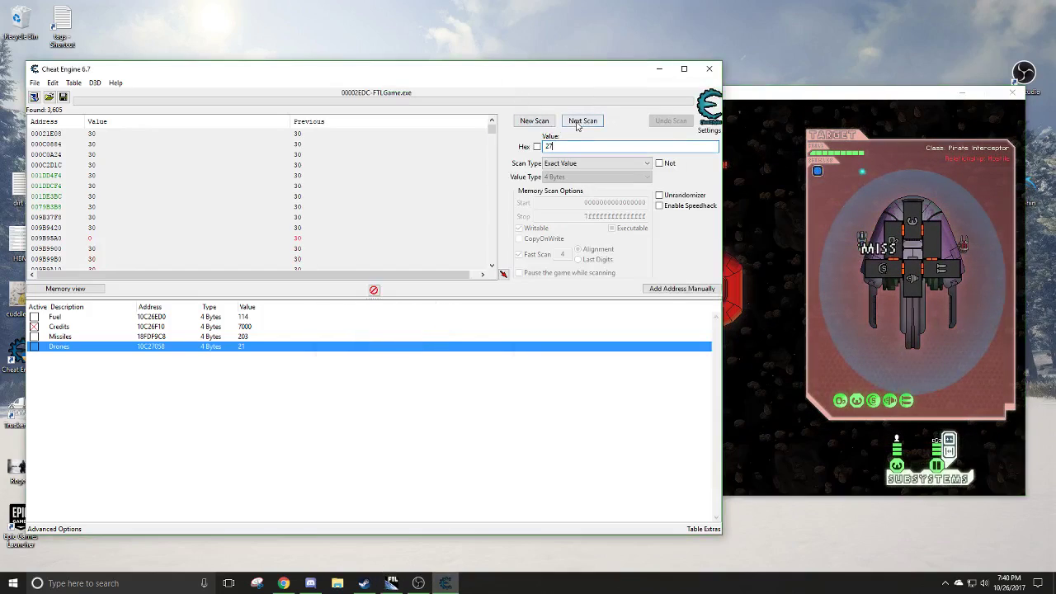
{"action": "left_click", "coordinate": [583, 121]}
{"action": "left_click", "coordinate": [763, 154]}
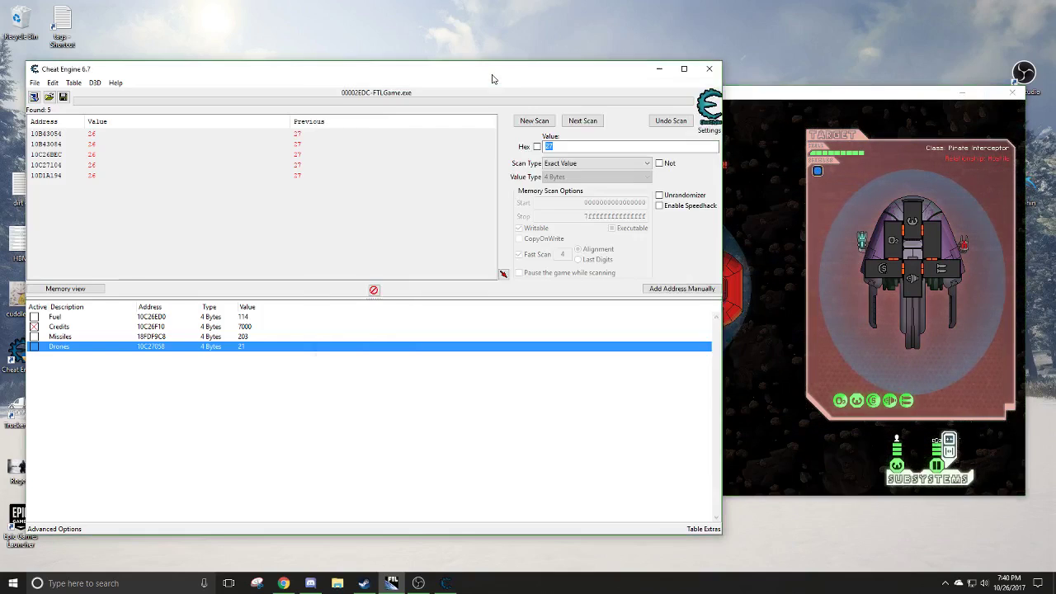
- Set the first two scan results, starting with 10B43054, to 30
{"action": "left_click", "coordinate": [491, 80]}
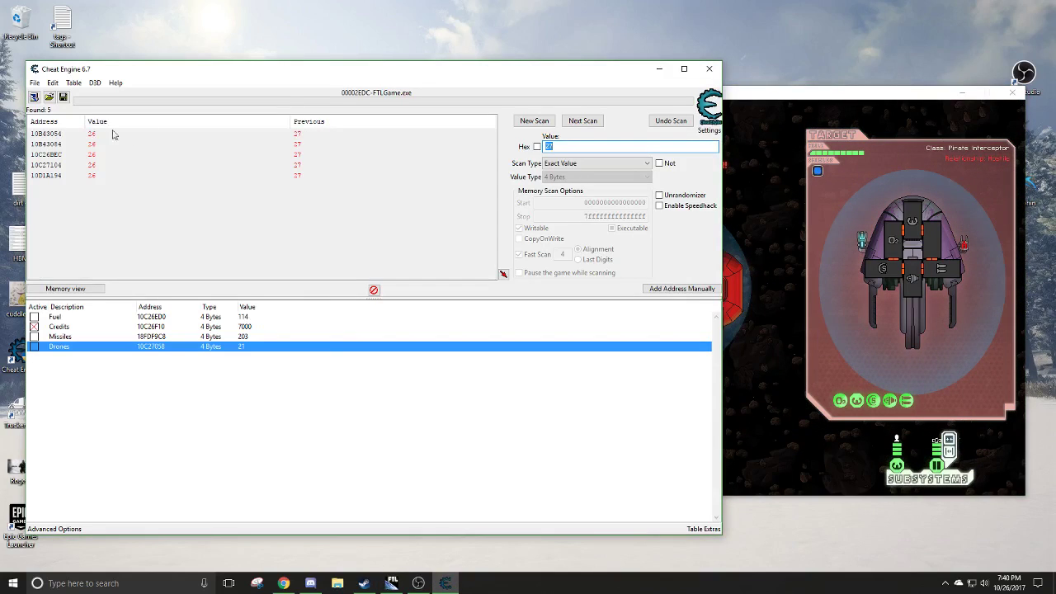
{"action": "left_click_drag", "start_coordinate": [290, 77], "coordinate": [387, 187]}
{"action": "left_click", "coordinate": [191, 245]}
{"action": "right_click", "coordinate": [190, 245]}
{"action": "left_click", "coordinate": [229, 259]}
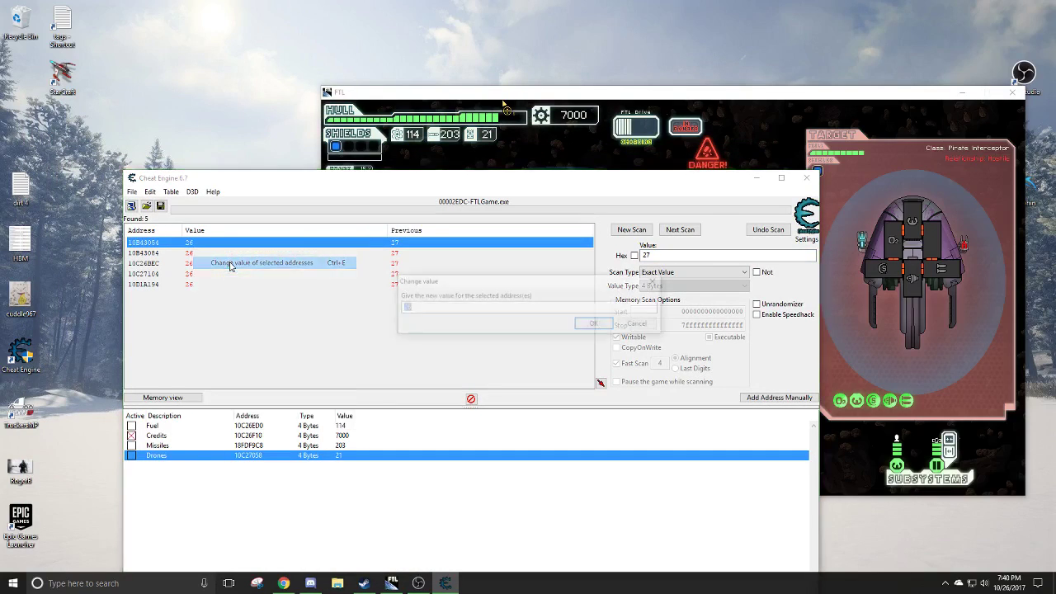
{"action": "type", "text": "30"}
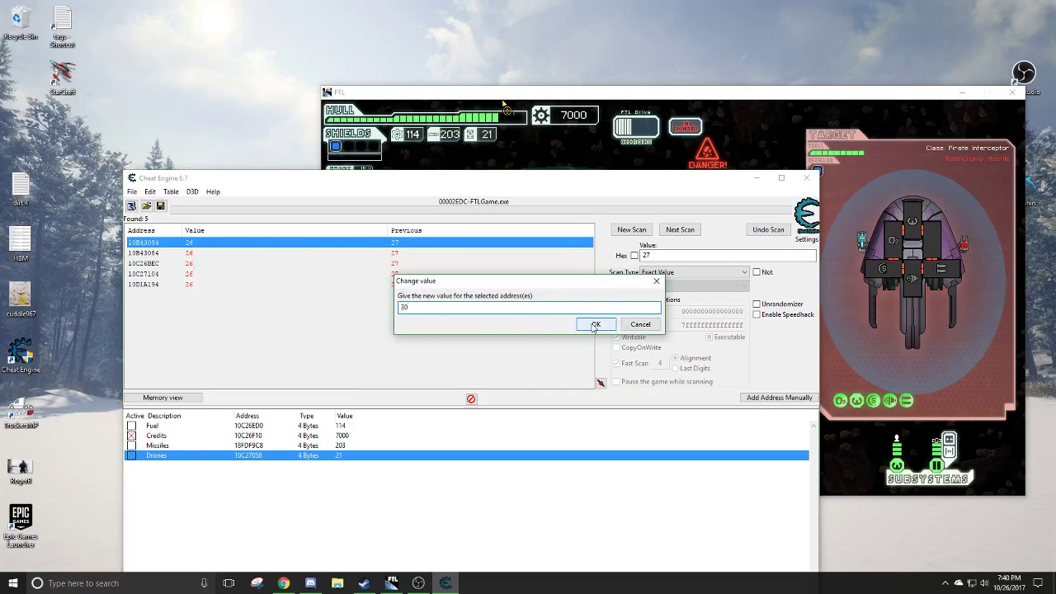
{"action": "left_click", "coordinate": [596, 325]}
{"action": "left_click", "coordinate": [196, 253]}
{"action": "right_click", "coordinate": [196, 253]}
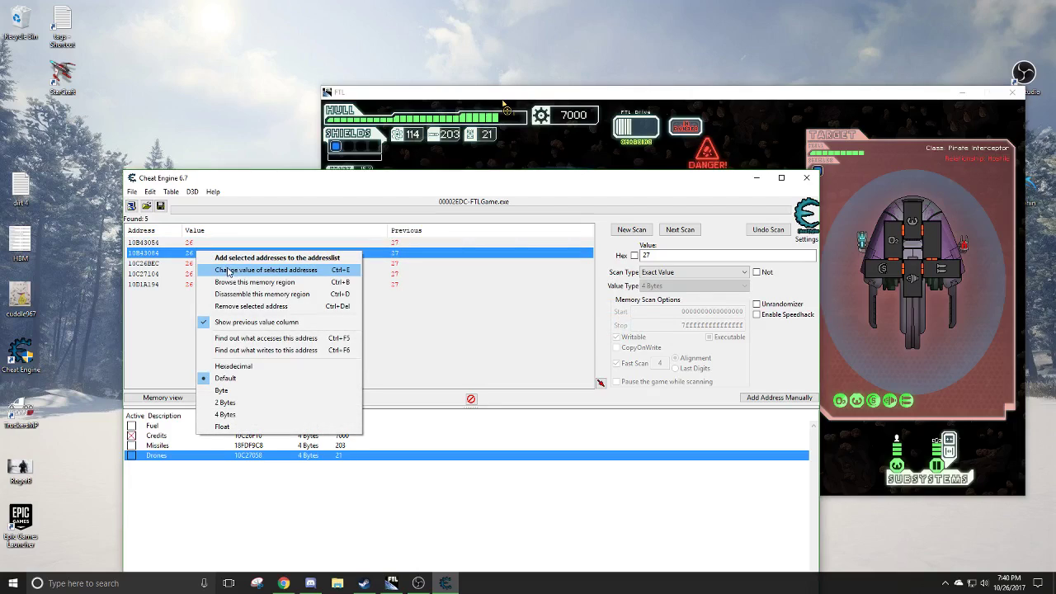
{"action": "left_click", "coordinate": [230, 270]}
{"action": "type", "text": "30"}
{"action": "left_click", "coordinate": [593, 323]}
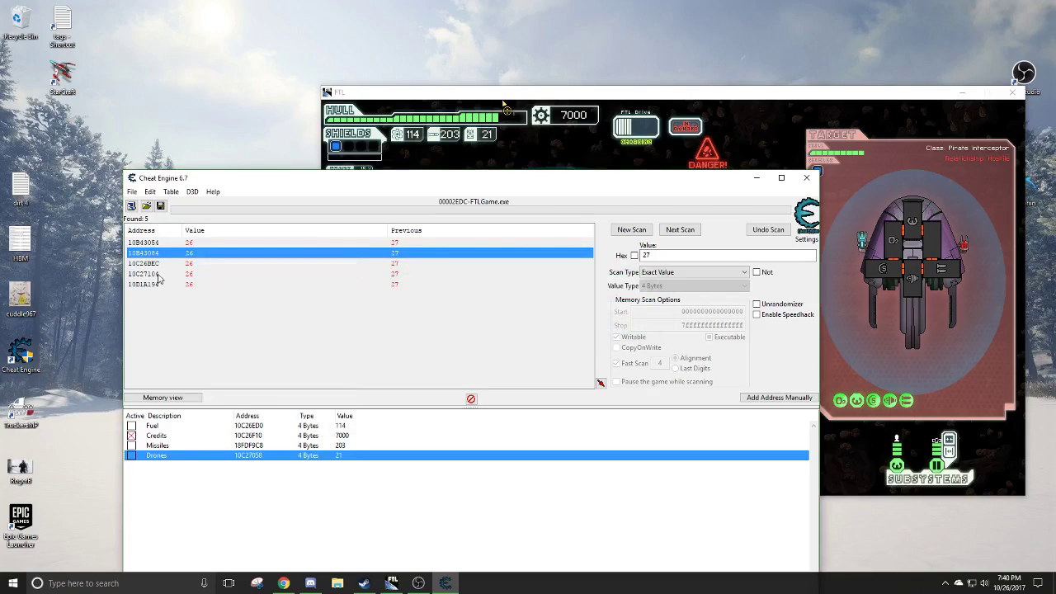
- Set result 10C26BEC to 30 as well, then switch back to FTL
{"action": "left_click", "coordinate": [206, 264]}
{"action": "right_click", "coordinate": [207, 265]}
{"action": "left_click", "coordinate": [247, 279]}
{"action": "type", "text": "30"}
{"action": "left_click", "coordinate": [596, 324]}
{"action": "left_click", "coordinate": [196, 275]}
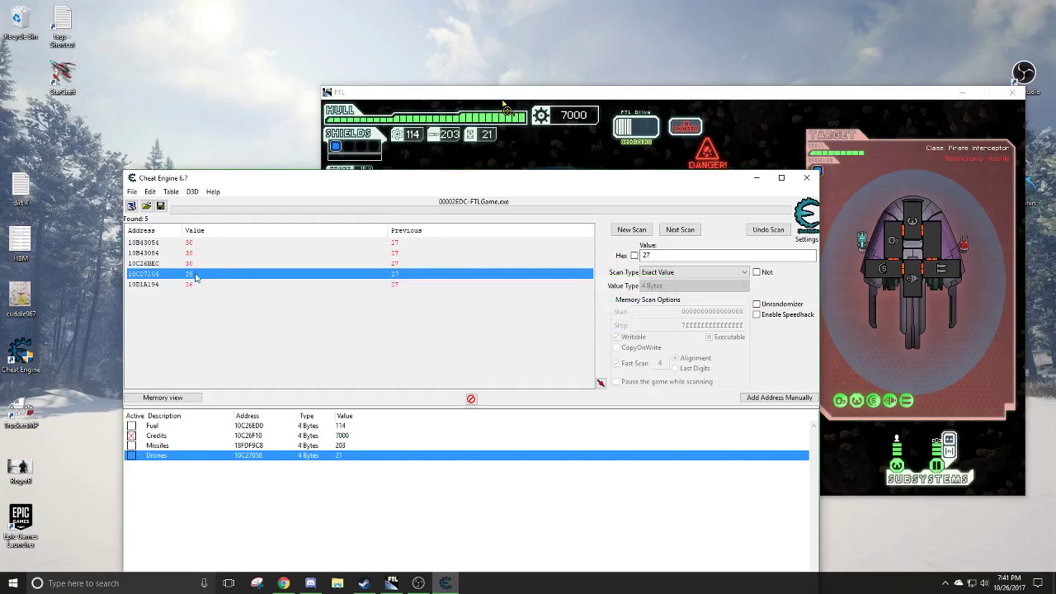
{"action": "left_click", "coordinate": [224, 264]}
{"action": "key", "text": "alt+Tab"}
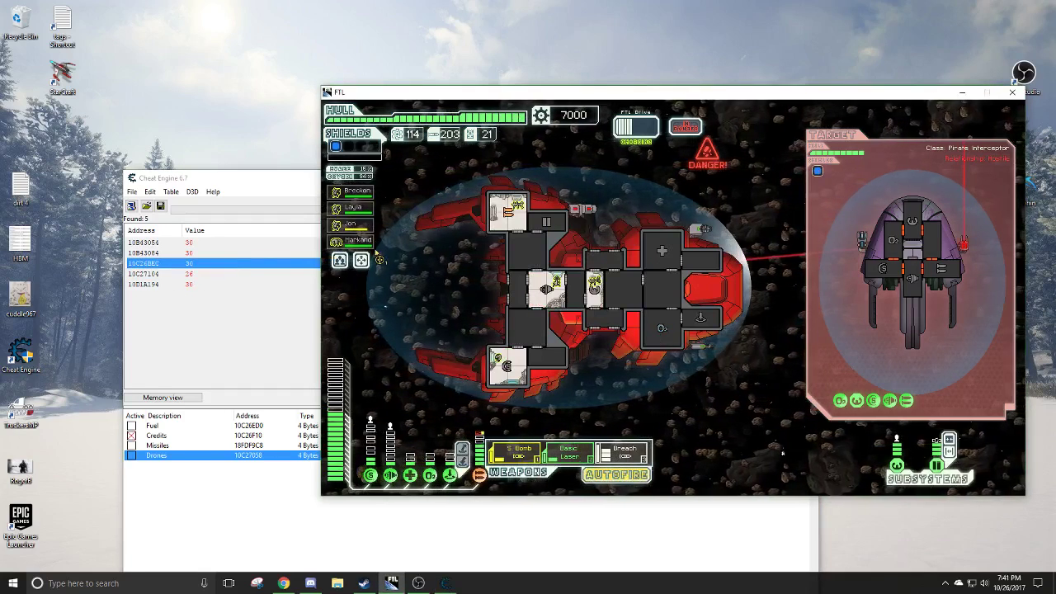
- Add 10C26BEC at value 30 to the table, describe it 'Hull Health', and return to FTL
{"action": "right_click", "coordinate": [248, 267]}
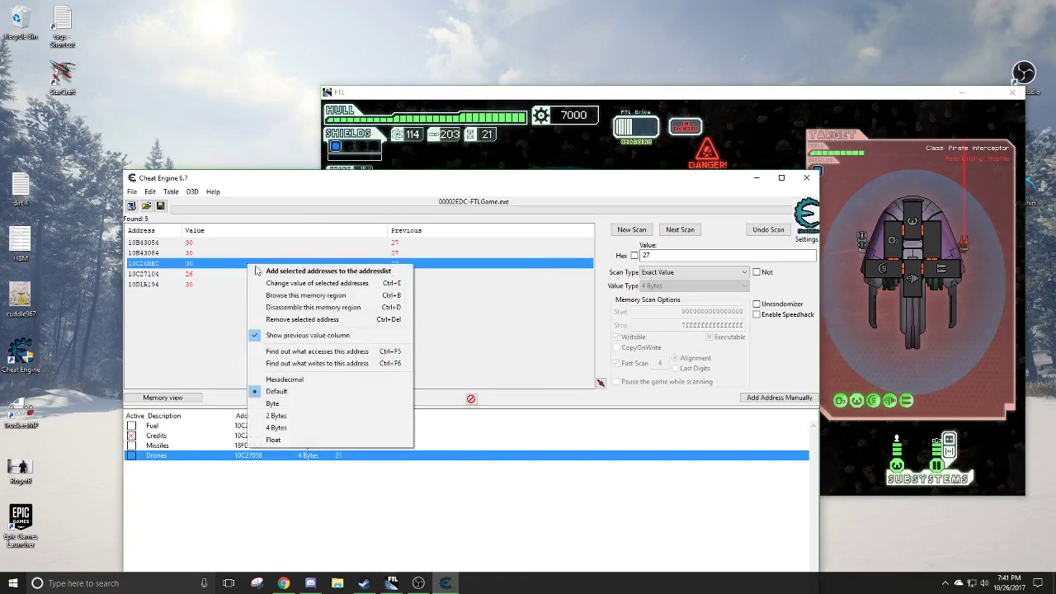
{"action": "left_click", "coordinate": [303, 272]}
{"action": "left_click", "coordinate": [185, 466]}
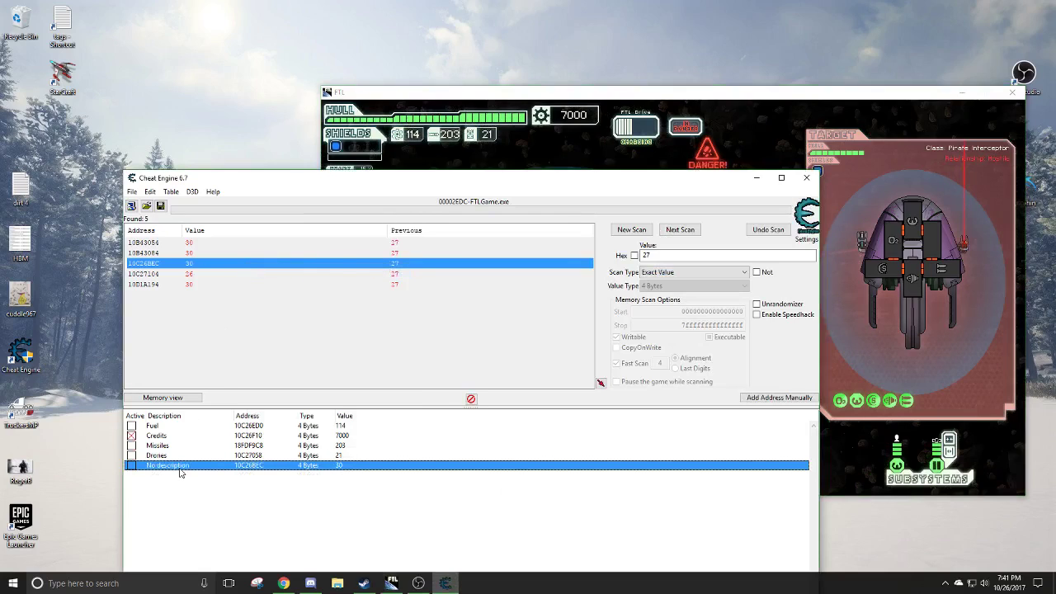
{"action": "right_click", "coordinate": [181, 467]}
{"action": "double_click", "coordinate": [165, 466]}
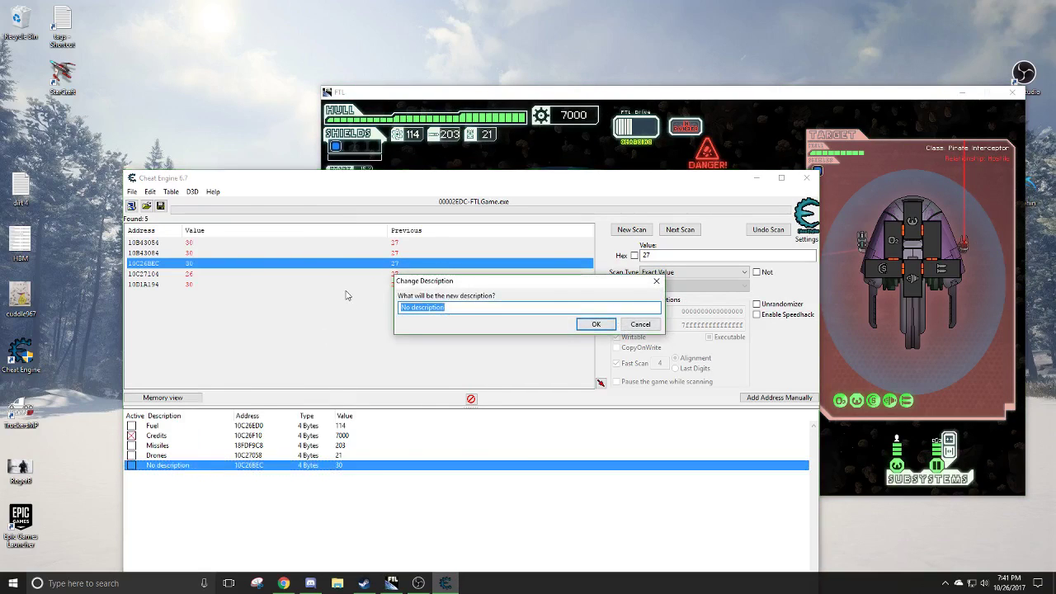
{"action": "type", "text": "Hull Health"}
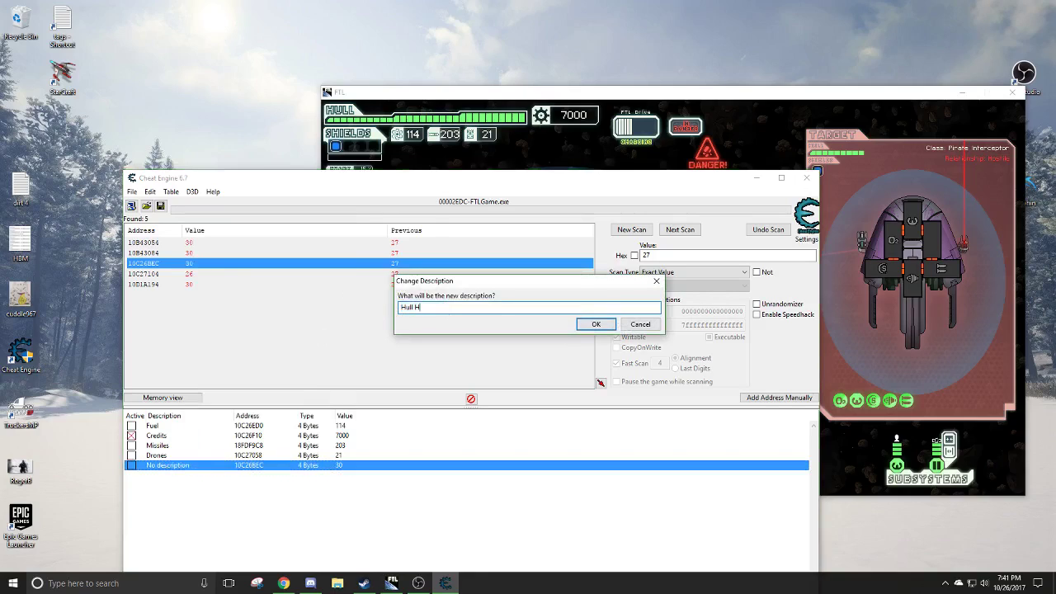
{"action": "left_click", "coordinate": [580, 324]}
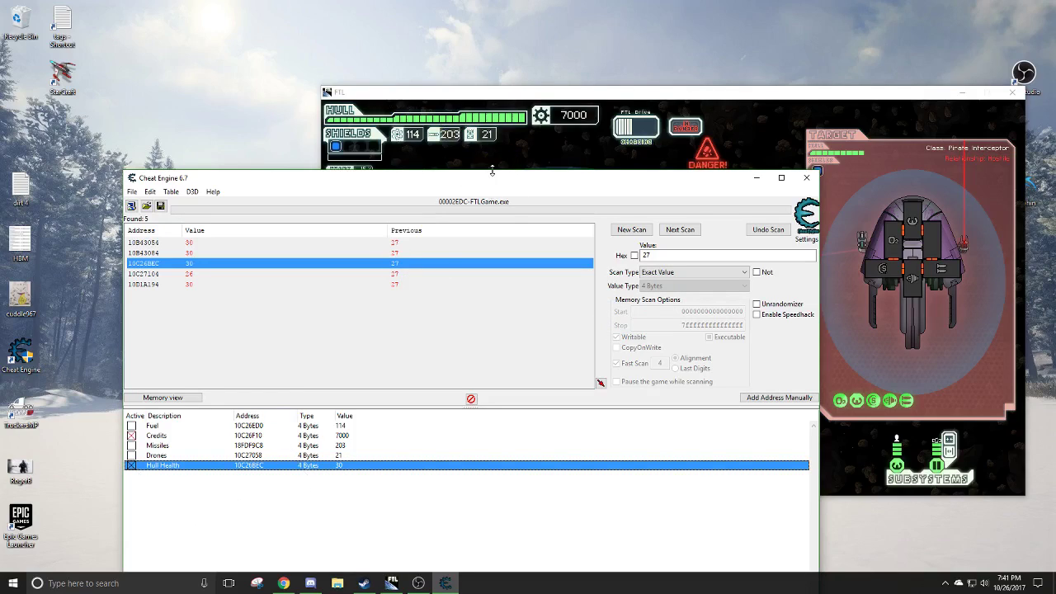
{"action": "left_click_drag", "start_coordinate": [499, 177], "coordinate": [404, 134]}
{"action": "left_click", "coordinate": [752, 110]}
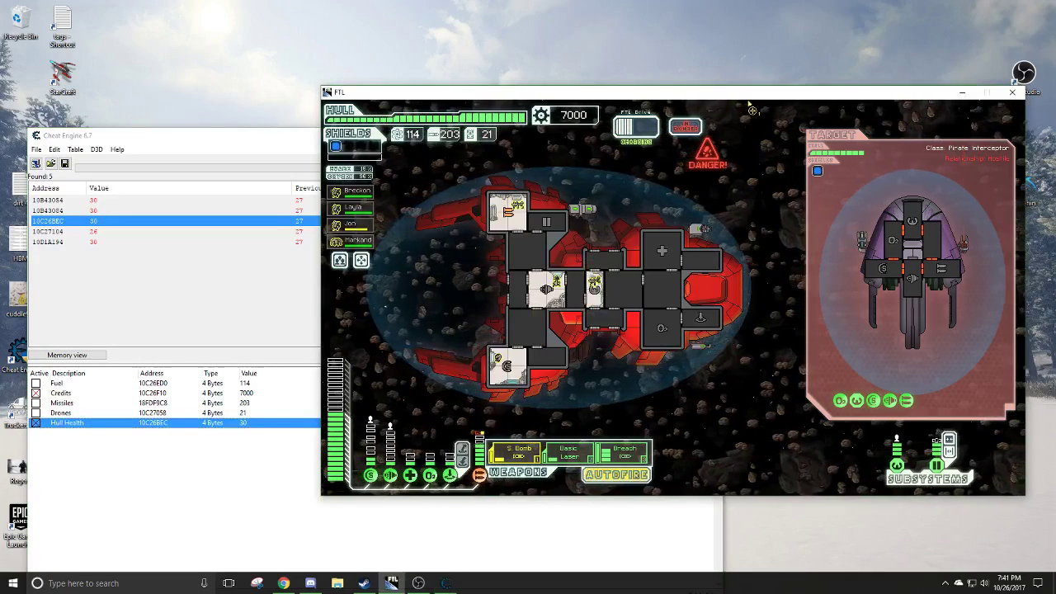
- Pause the combat with the Pirate Interceptor using Space
{"action": "key", "text": "space"}
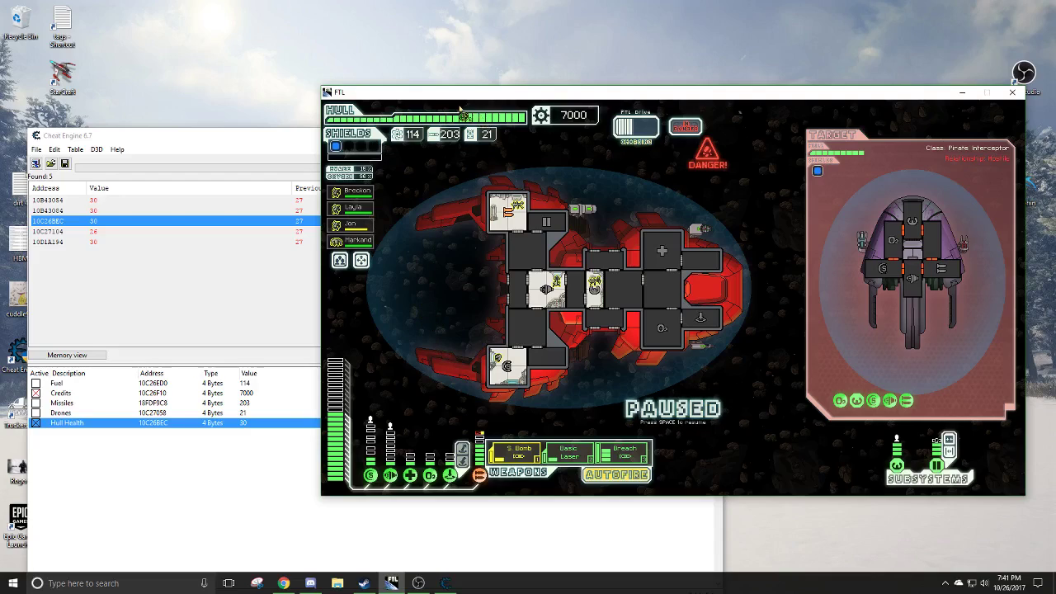
- Reposition the Cheat Engine window, cancelling a started table save along the way
{"action": "left_click", "coordinate": [161, 438]}
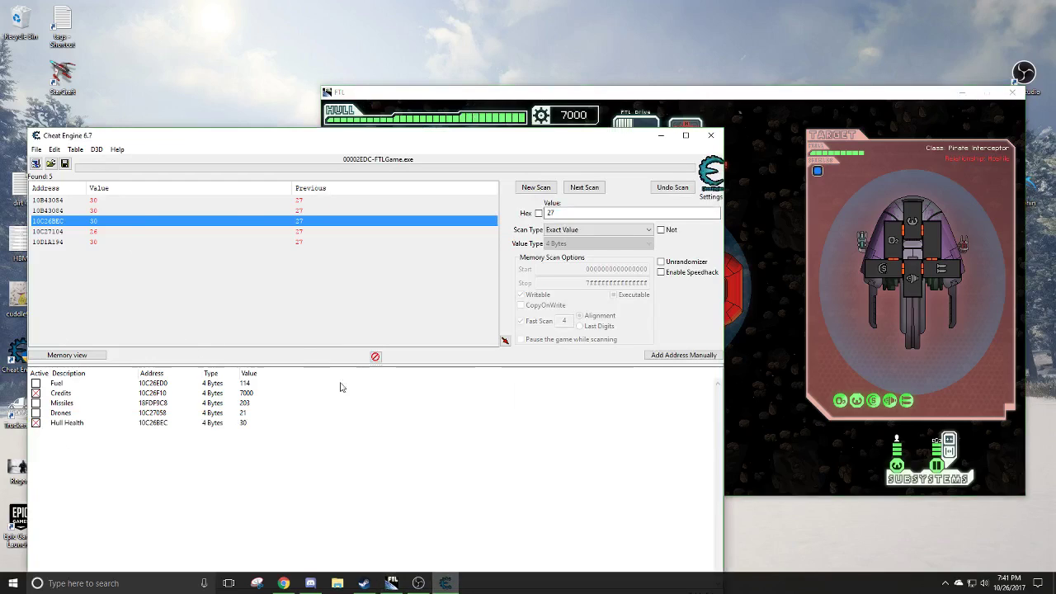
{"action": "left_click_drag", "start_coordinate": [213, 135], "coordinate": [329, 132]}
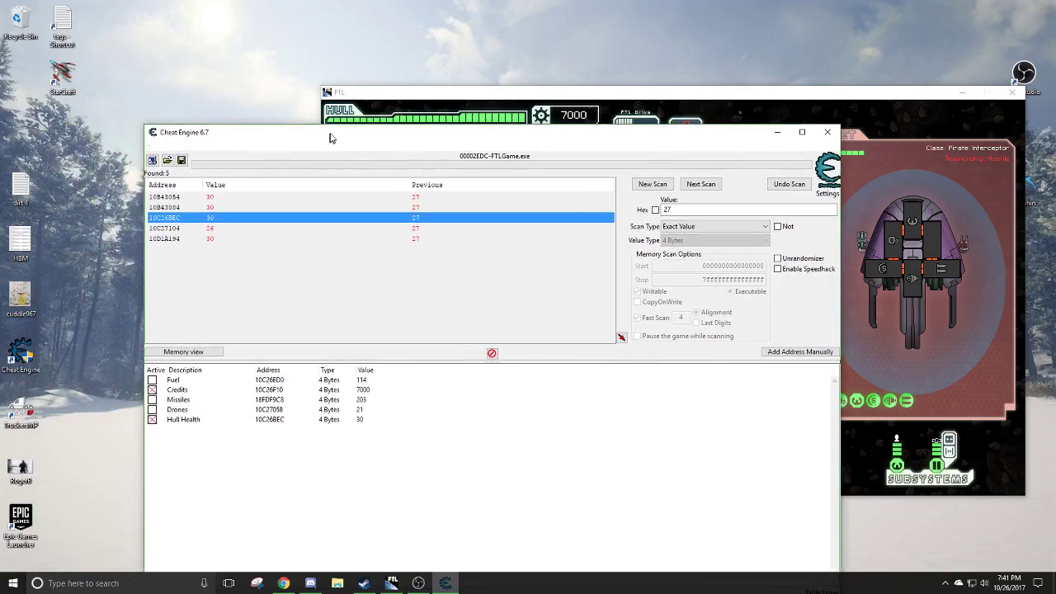
{"action": "left_click", "coordinate": [182, 160]}
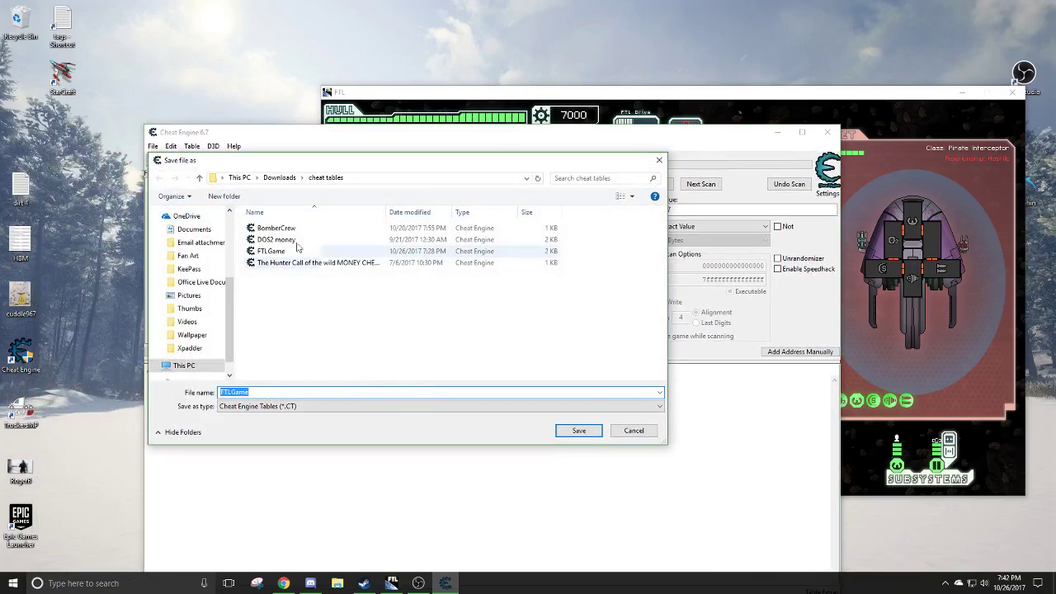
{"action": "left_click", "coordinate": [633, 431]}
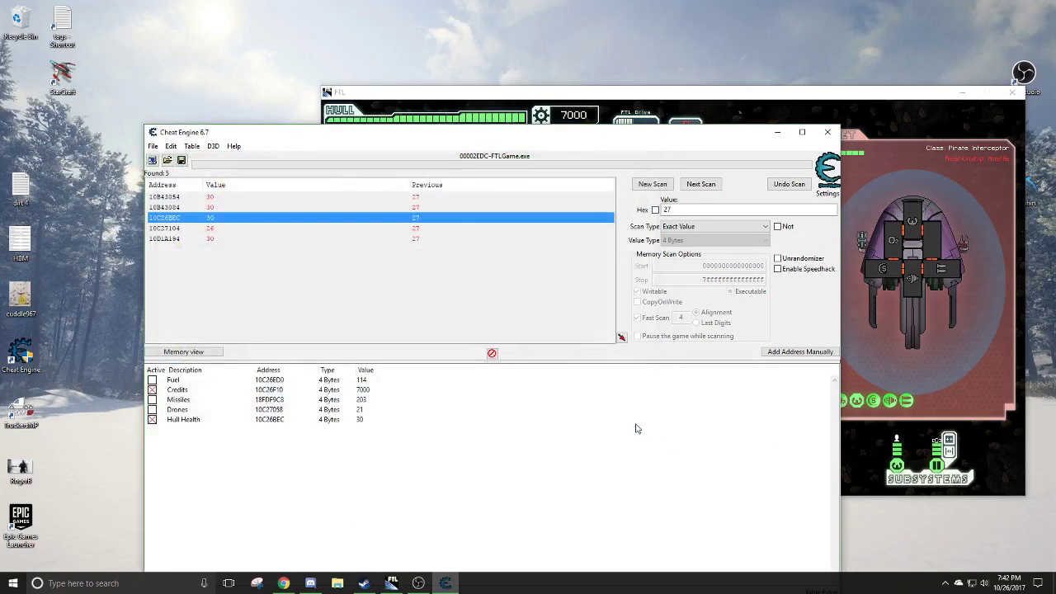
{"action": "left_click_drag", "start_coordinate": [665, 140], "coordinate": [579, 91]}
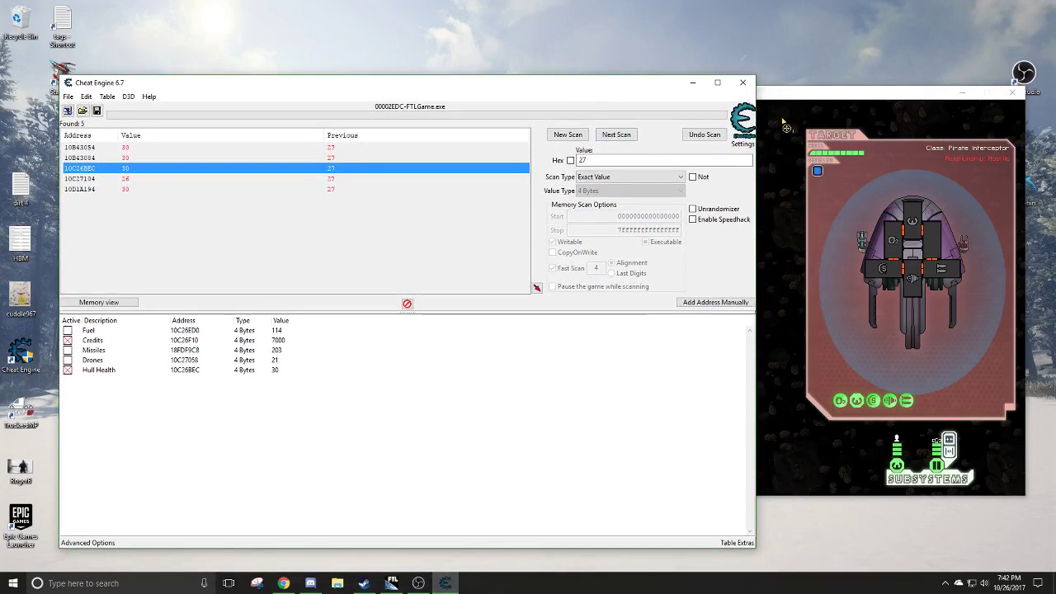
{"action": "left_click", "coordinate": [784, 94]}
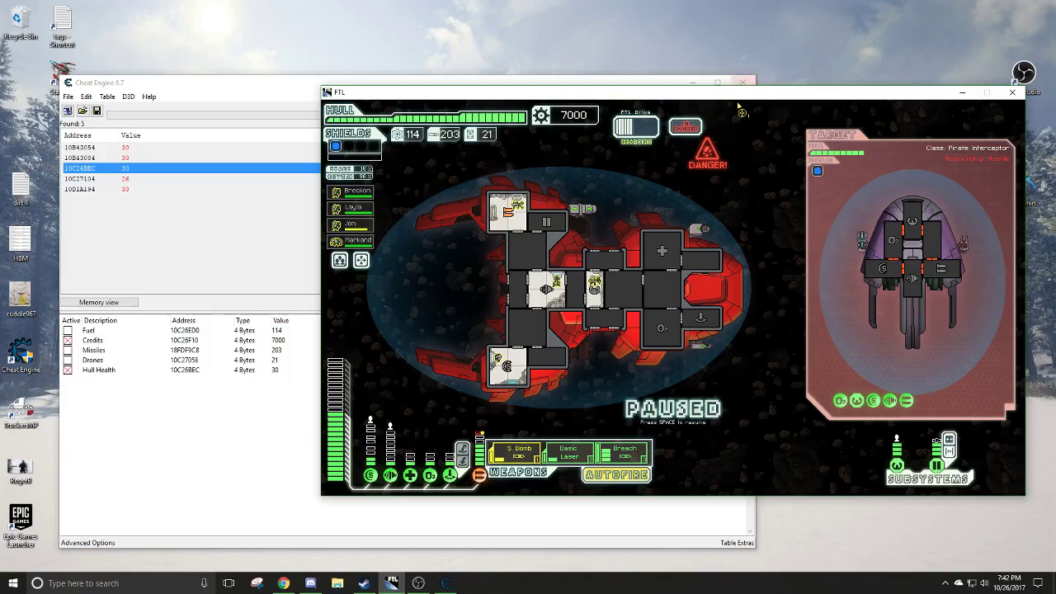
- Load FTLGame.CT without saving or merging the current list, then return to FTL
{"action": "left_click", "coordinate": [82, 111]}
{"action": "left_click", "coordinate": [561, 292]}
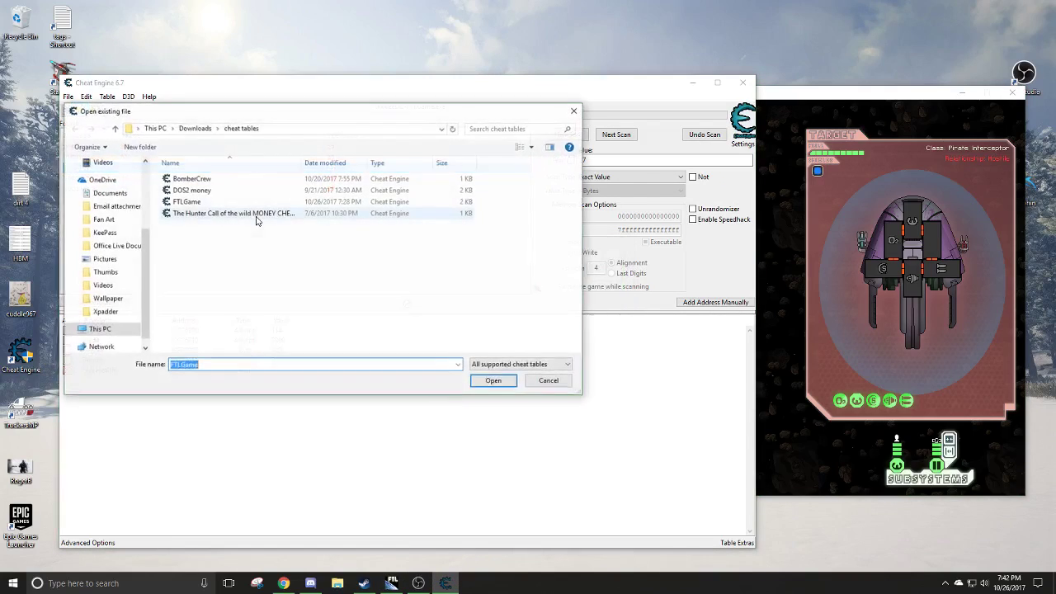
{"action": "left_click", "coordinate": [218, 202]}
{"action": "left_click", "coordinate": [493, 380]}
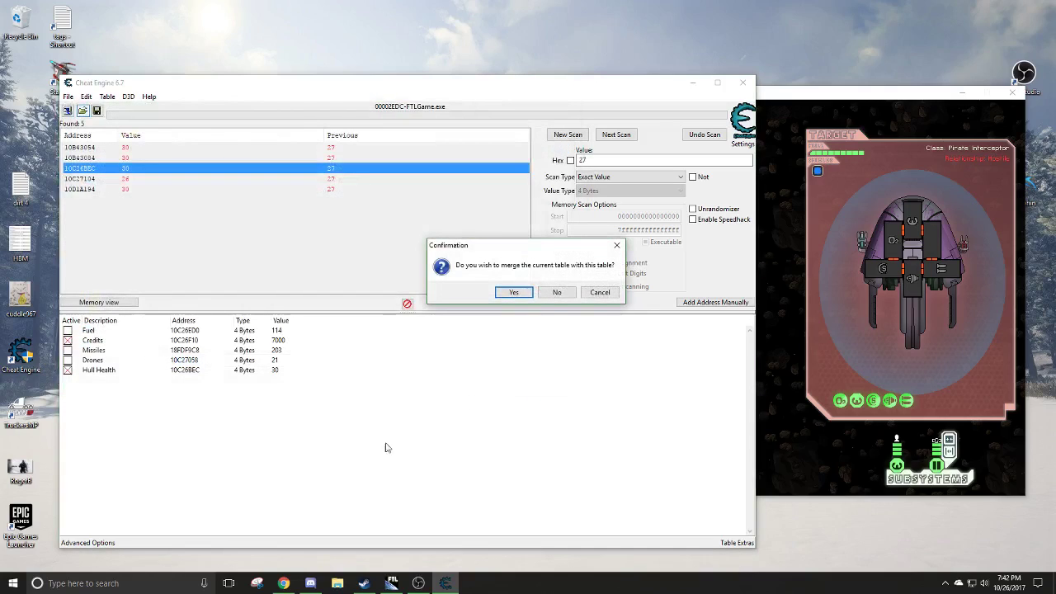
{"action": "left_click", "coordinate": [557, 294]}
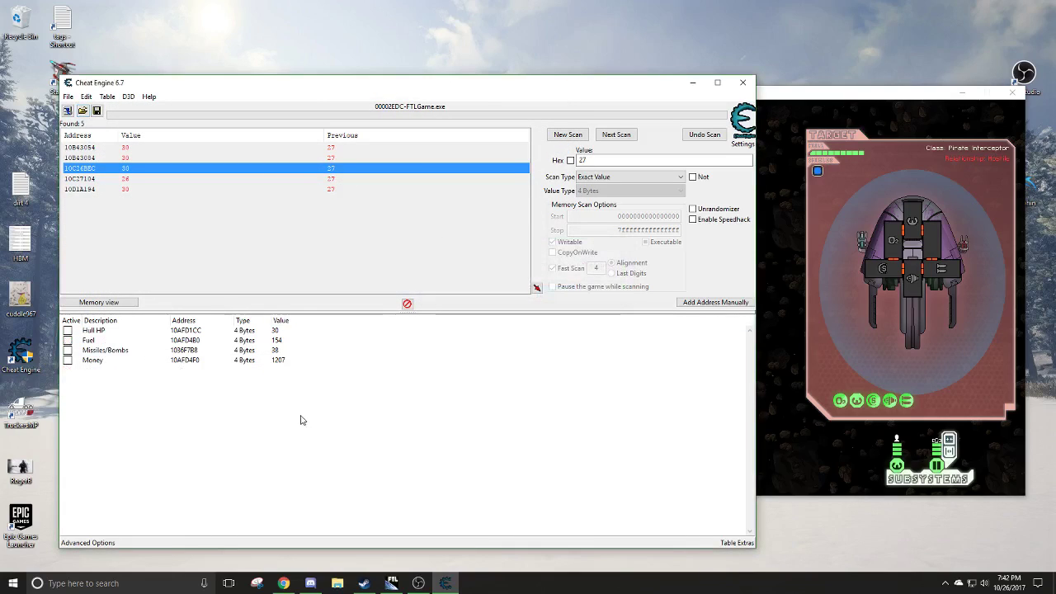
{"action": "key", "text": "alt+Tab"}
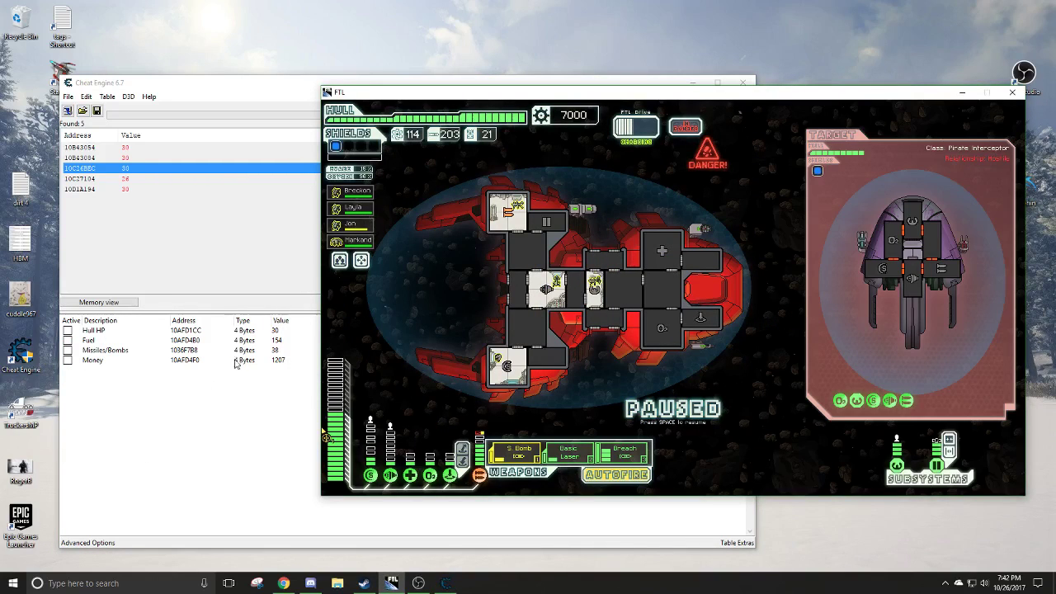
{"action": "left_click", "coordinate": [280, 363]}
{"action": "key", "text": "alt+Tab"}
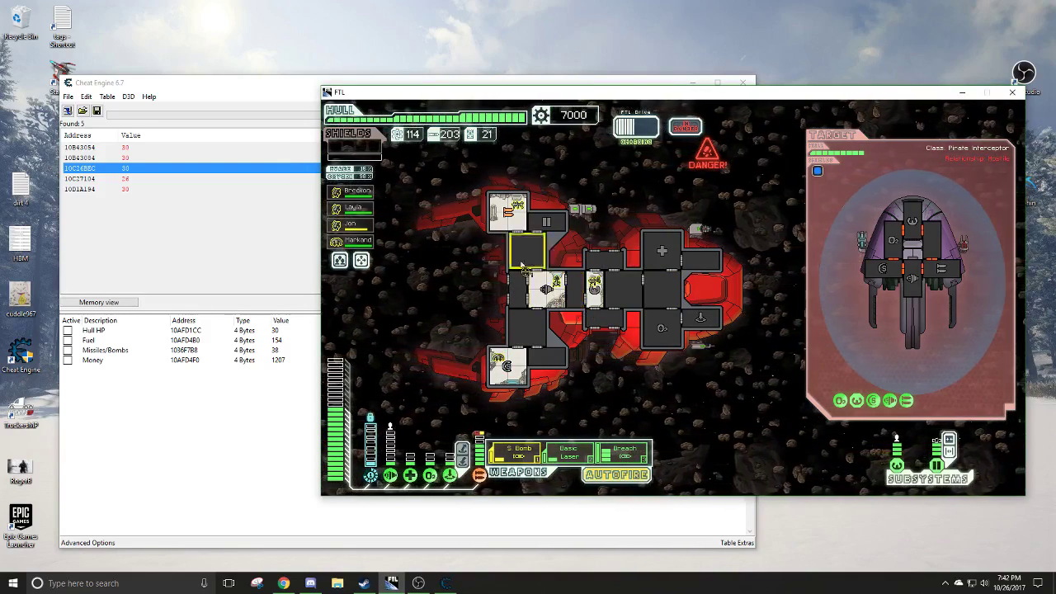
- Change the Money value from 1207 to 12070 by appending a 0
{"action": "double_click", "coordinate": [284, 361]}
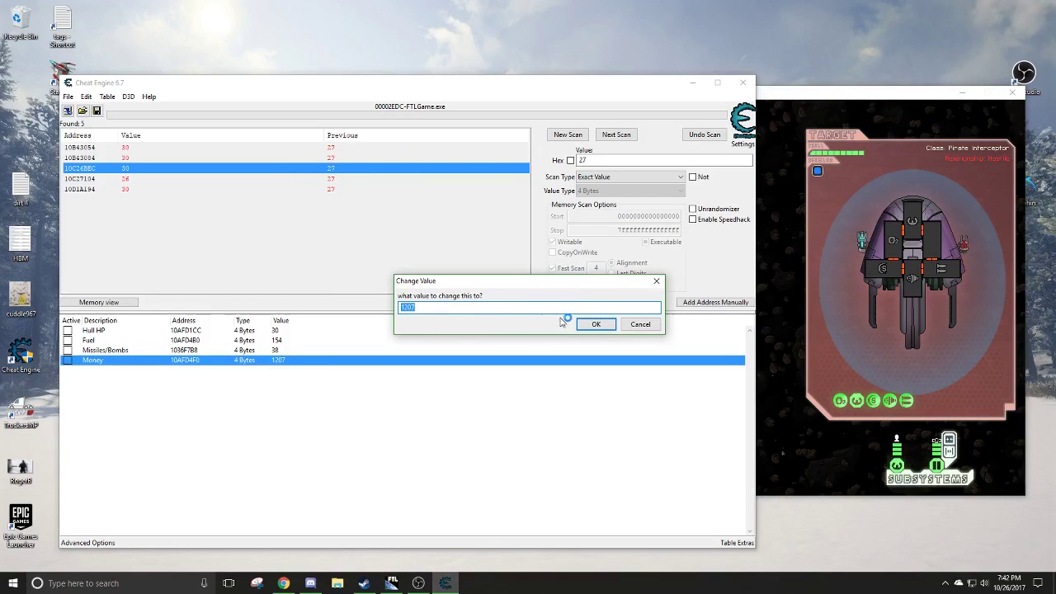
{"action": "left_click", "coordinate": [536, 307]}
{"action": "type", "text": "0"}
{"action": "left_click", "coordinate": [596, 323]}
- Return to the FTL game and pause it with Space
{"action": "key", "text": "alt+Tab"}
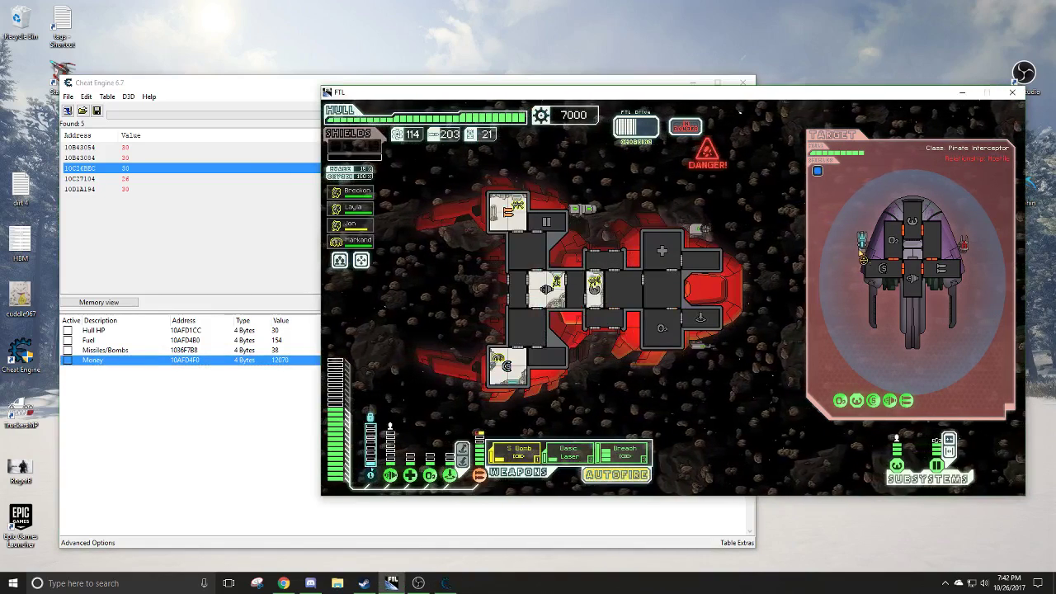
{"action": "left_click", "coordinate": [104, 449]}
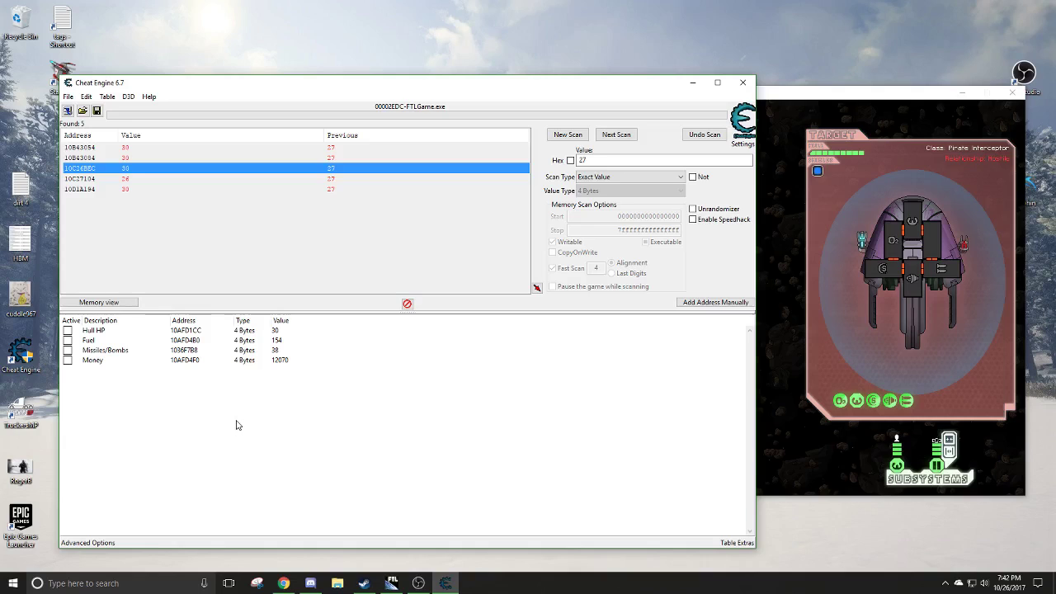
{"action": "left_click", "coordinate": [763, 273]}
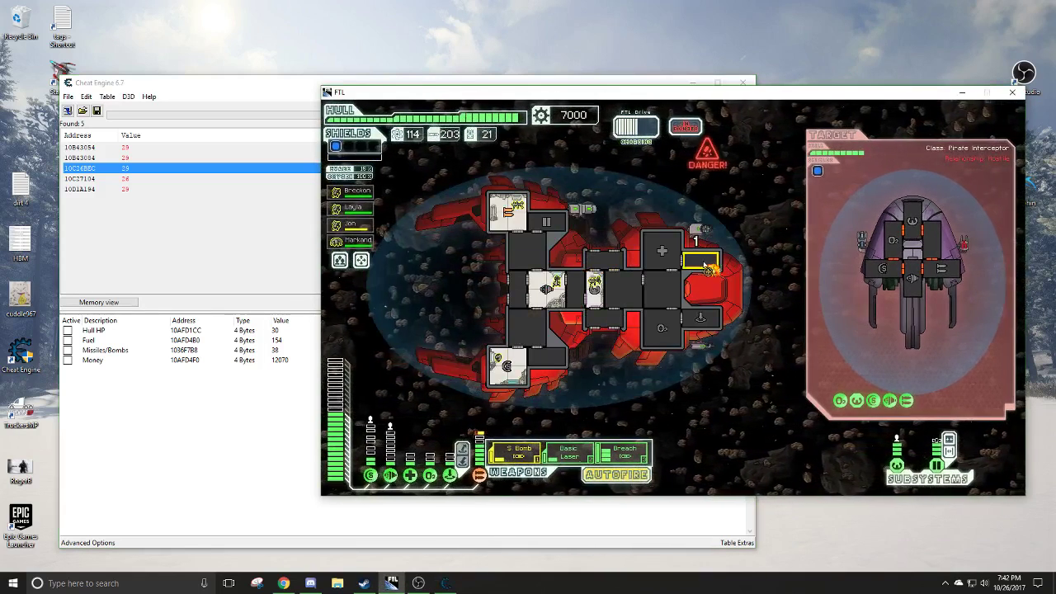
{"action": "key", "text": "space"}
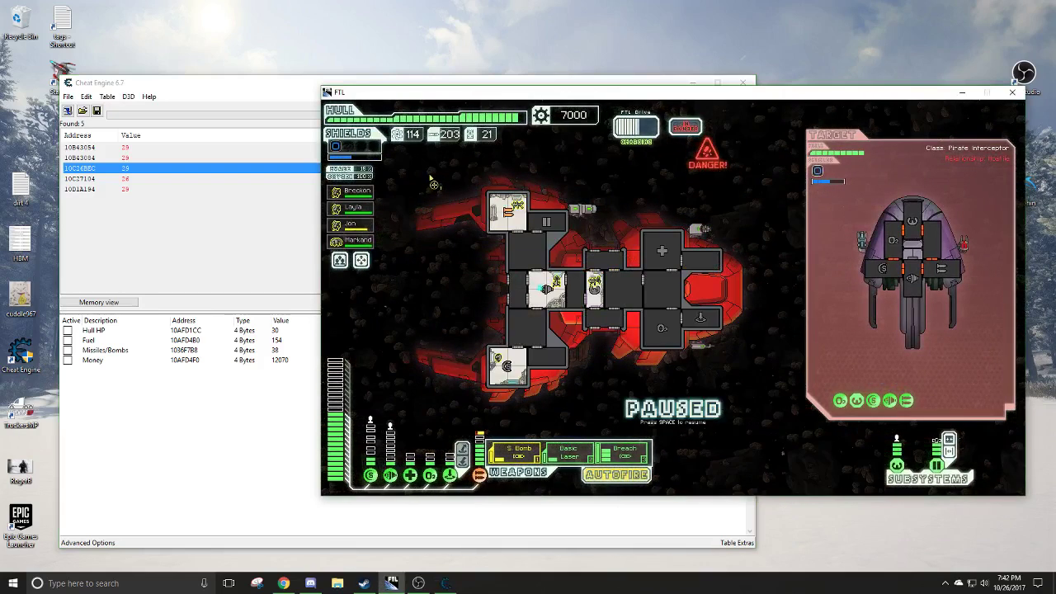